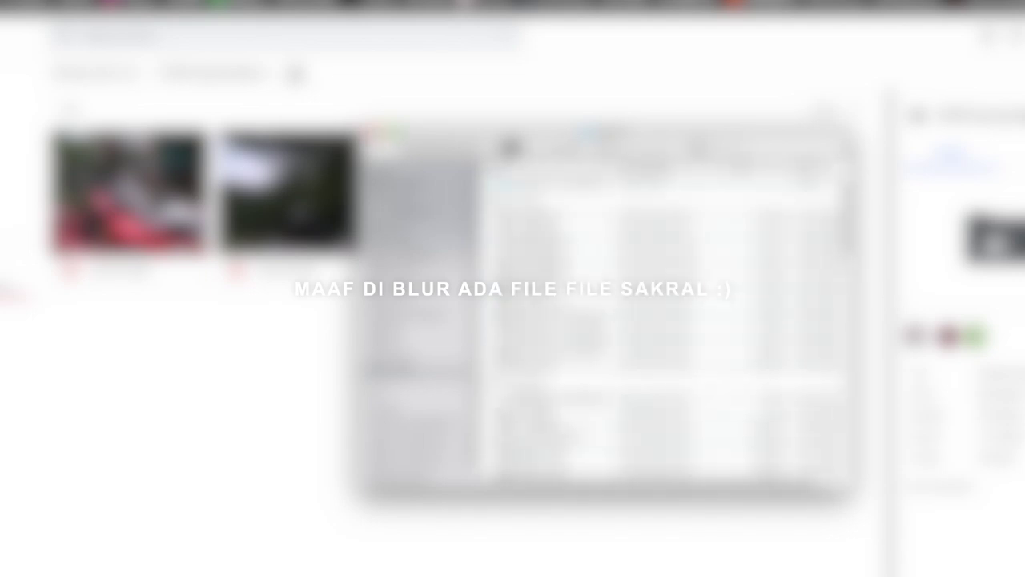
Confirm the chosen raw files so _DSC1318.ARW and _DSC1332.ARW open in Camera Raw.
key(Return)
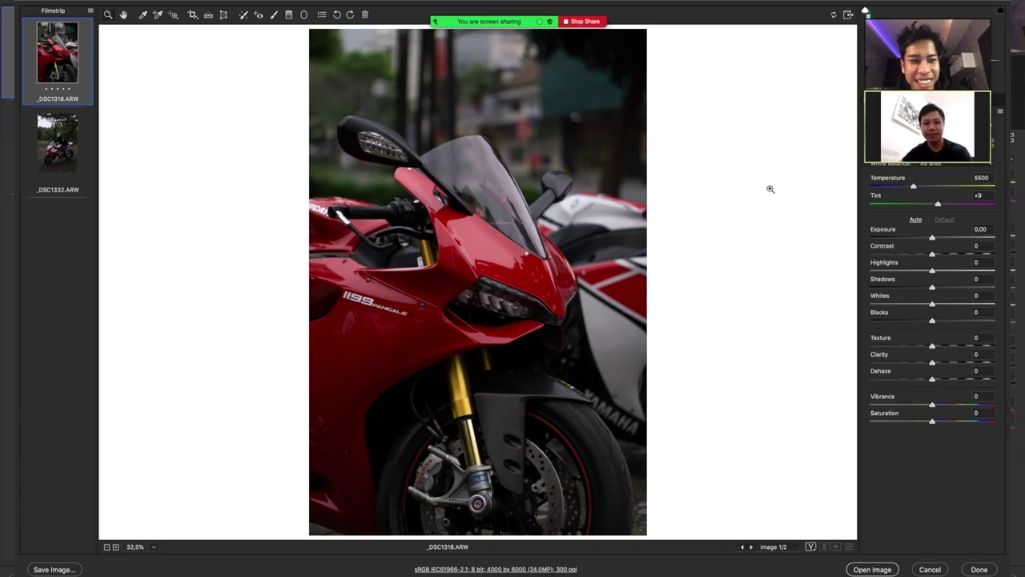
Try a cooler Temperature and toggle the lens correction options while browsing the panels.
mouse_move(925, 8)
mouse_down()
mouse_move(159, 85)
mouse_move(168, 51)
mouse_up()
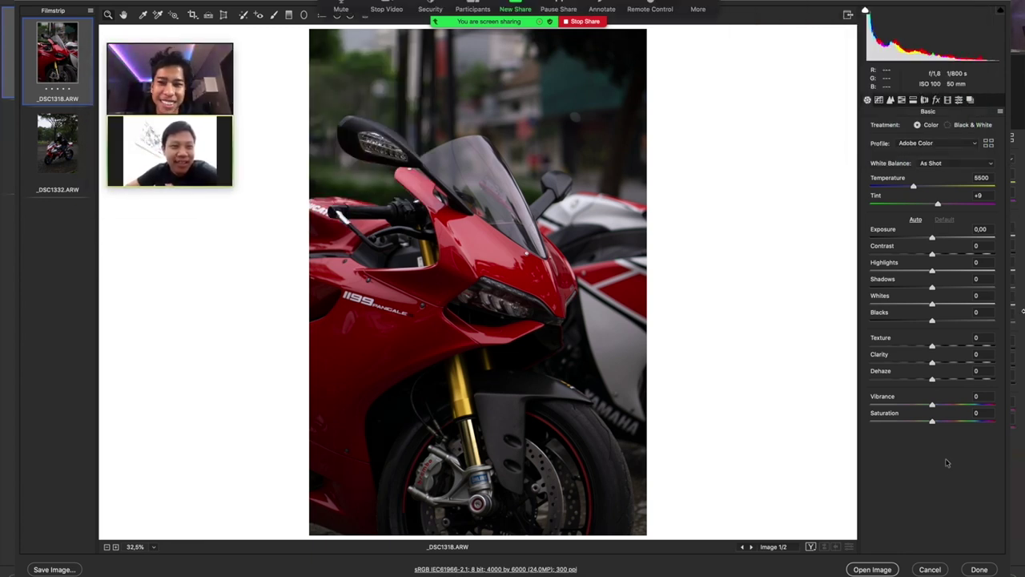
mouse_move(913, 186)
mouse_down()
mouse_move(870, 185)
mouse_move(938, 185)
mouse_up()
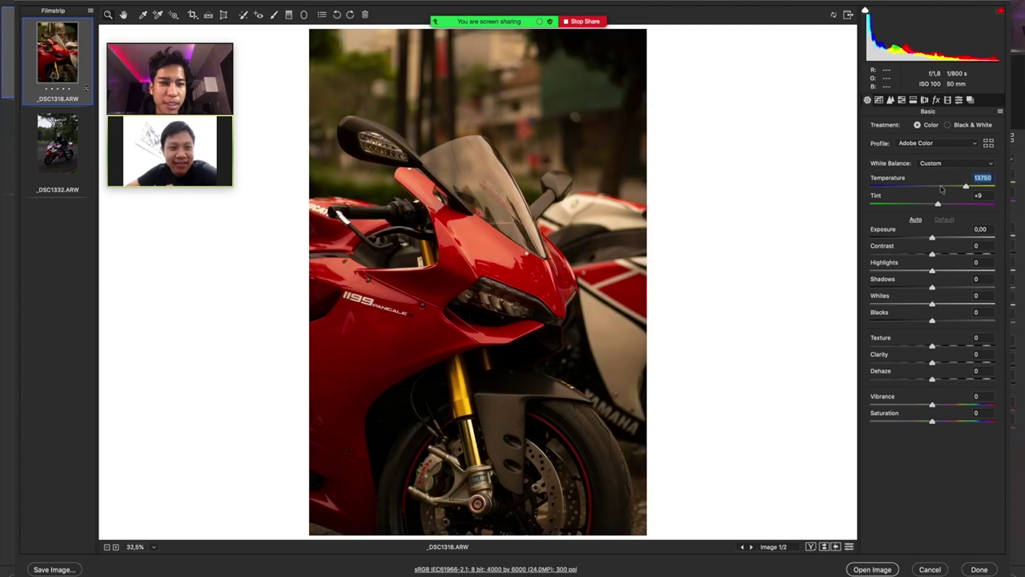
click(890, 100)
click(924, 99)
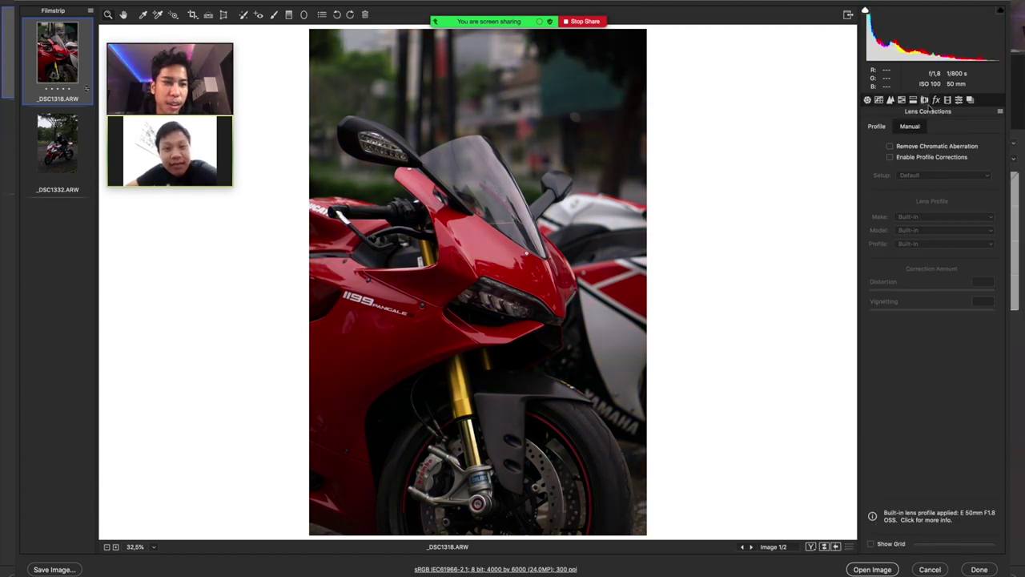
click(947, 100)
click(947, 100)
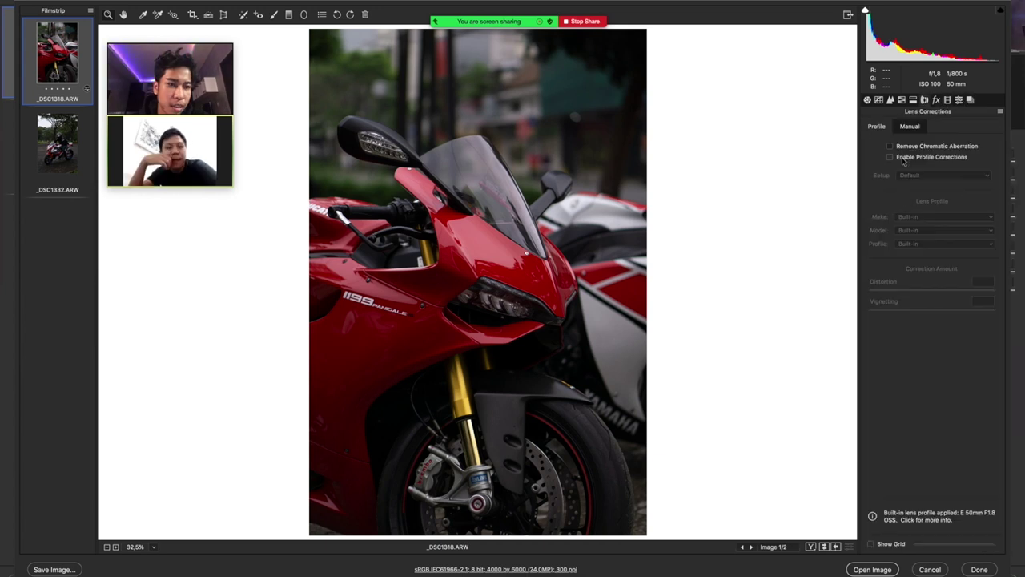
click(890, 157)
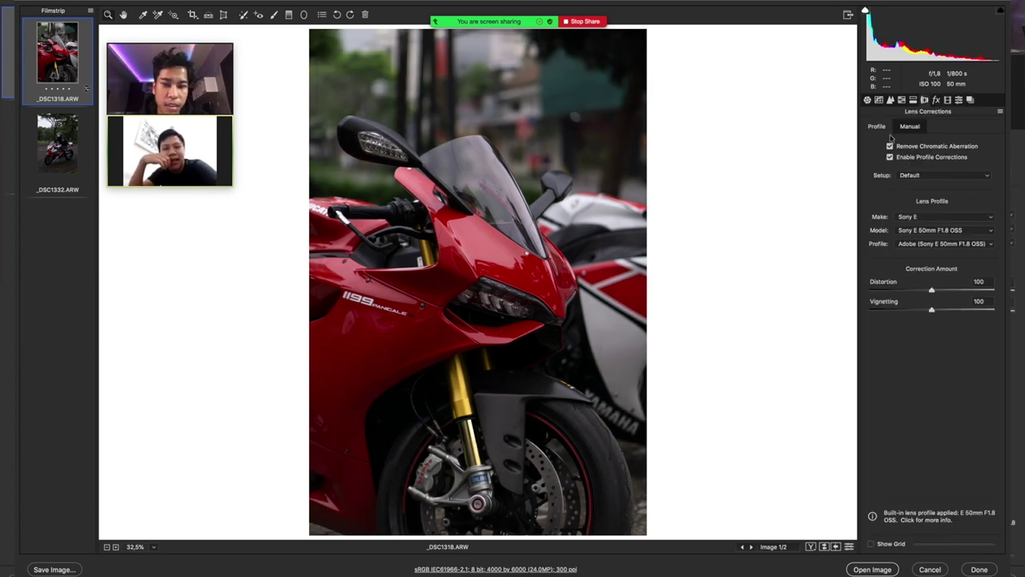
click(890, 145)
click(889, 157)
click(867, 99)
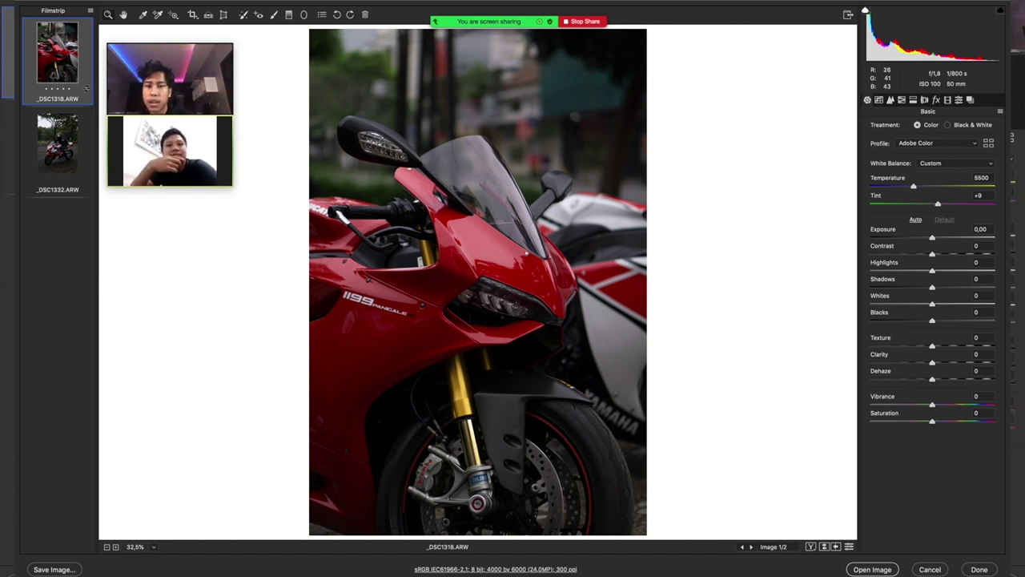
Leave full-screen and enable Remove Chromatic Aberration and Enable Profile Corrections.
key(f)
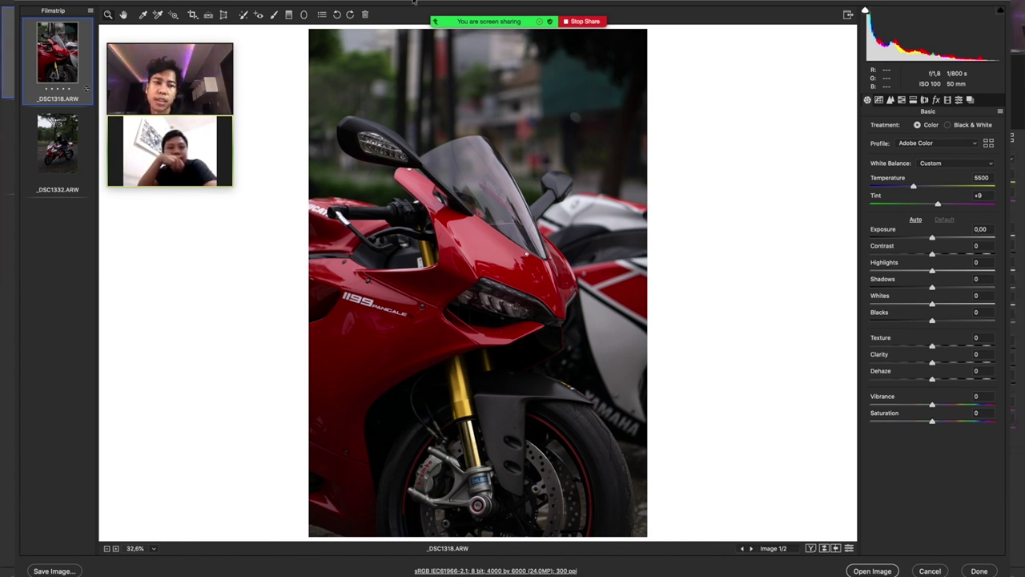
key(super+alt+6)
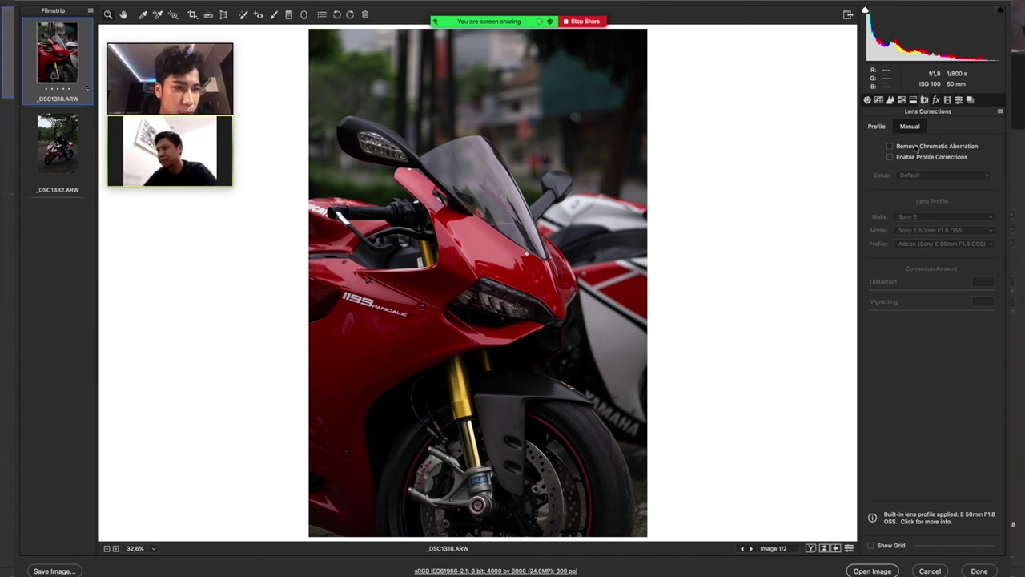
click(915, 148)
click(909, 157)
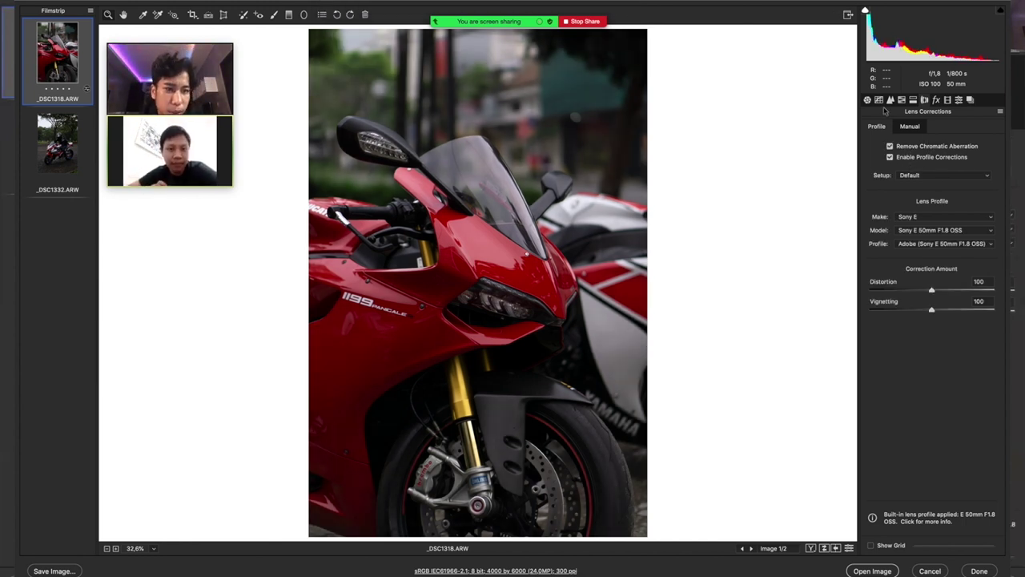
key(super+alt+1)
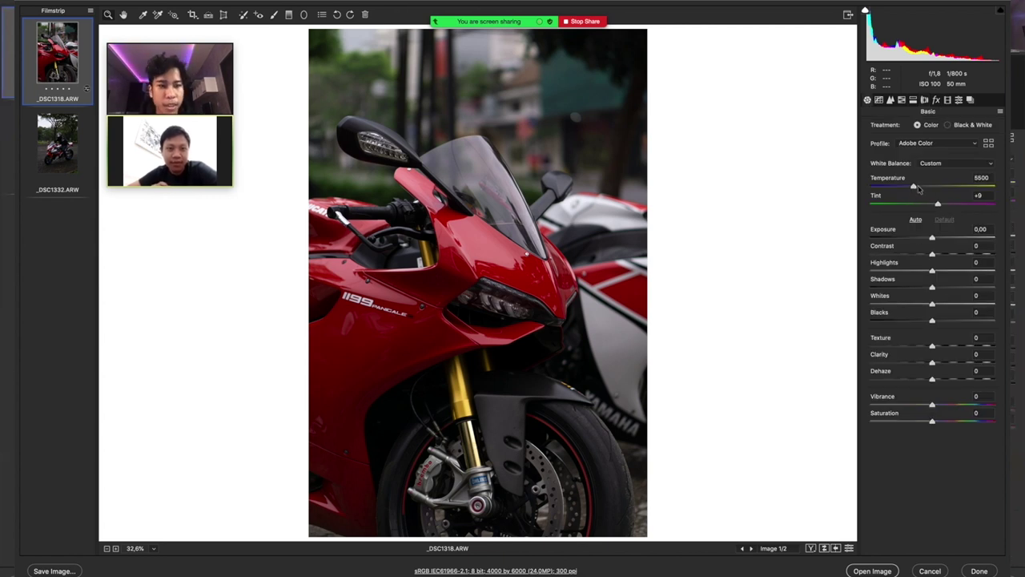
Set the white balance to Temperature 5800 and Tint +6.
click(935, 164)
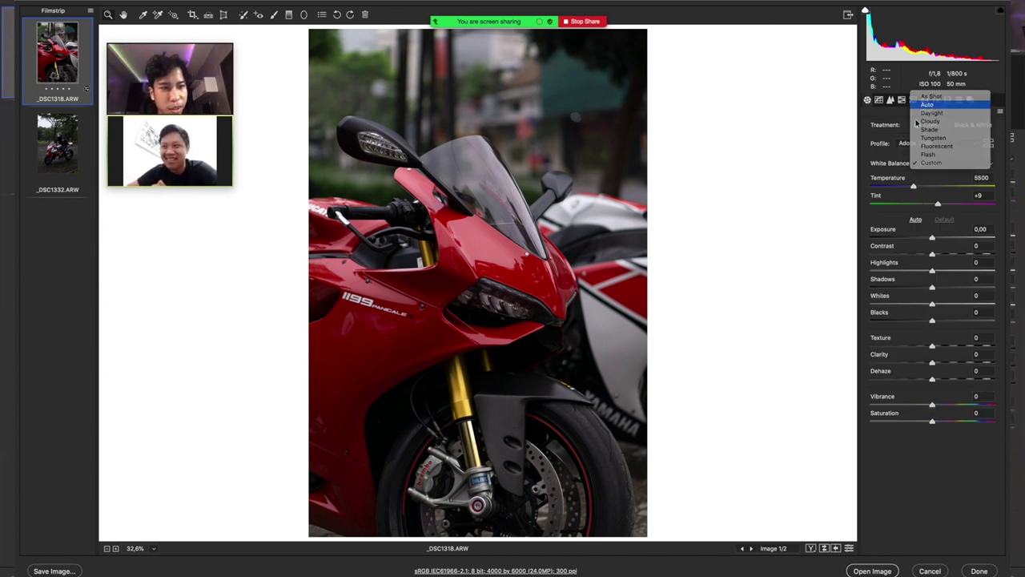
click(929, 104)
click(915, 163)
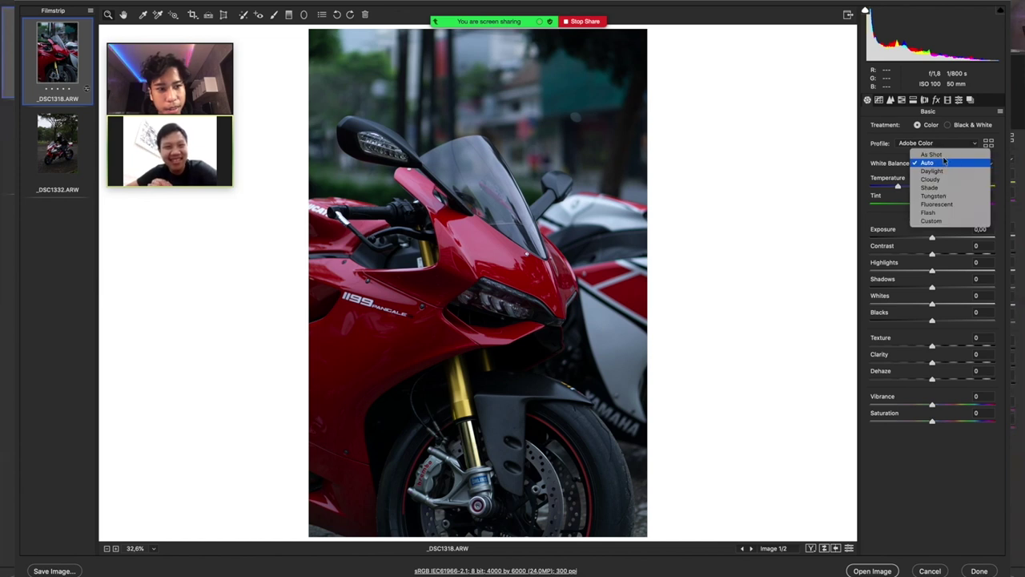
click(931, 154)
click(913, 187)
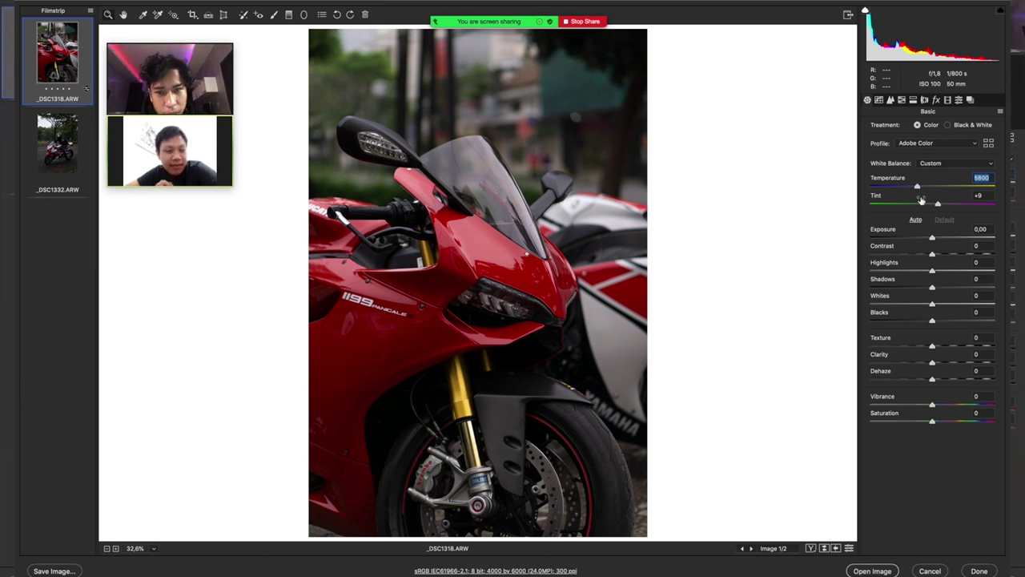
key(Tab)
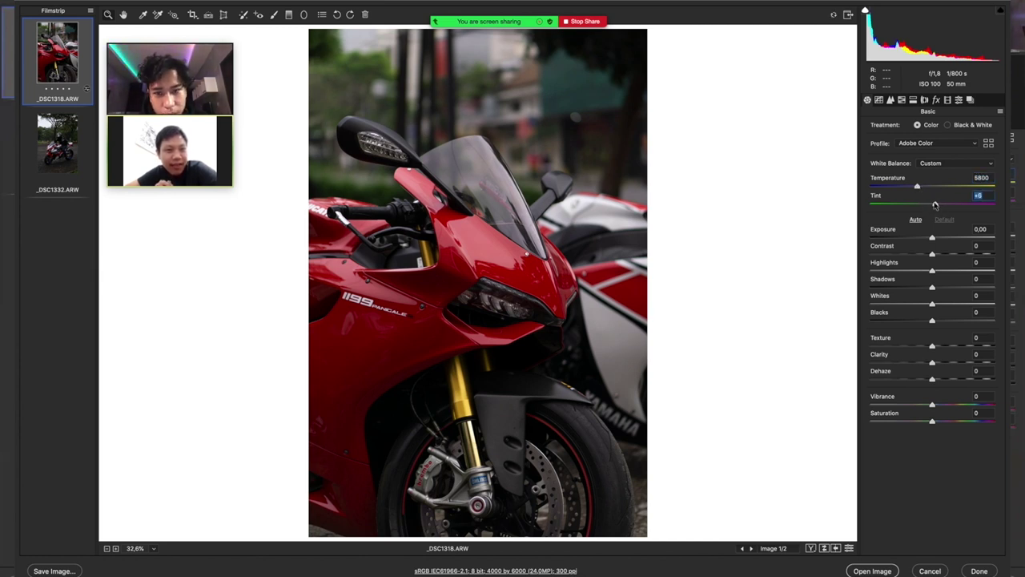
Dial in Exposure +1.00, Clarity +30, Highlights -60, Shadows +75, Blacks -15, Contrast -20, Texture +10.
mouse_move(932, 239)
mouse_down()
mouse_move(945, 239)
mouse_move(920, 255)
mouse_up()
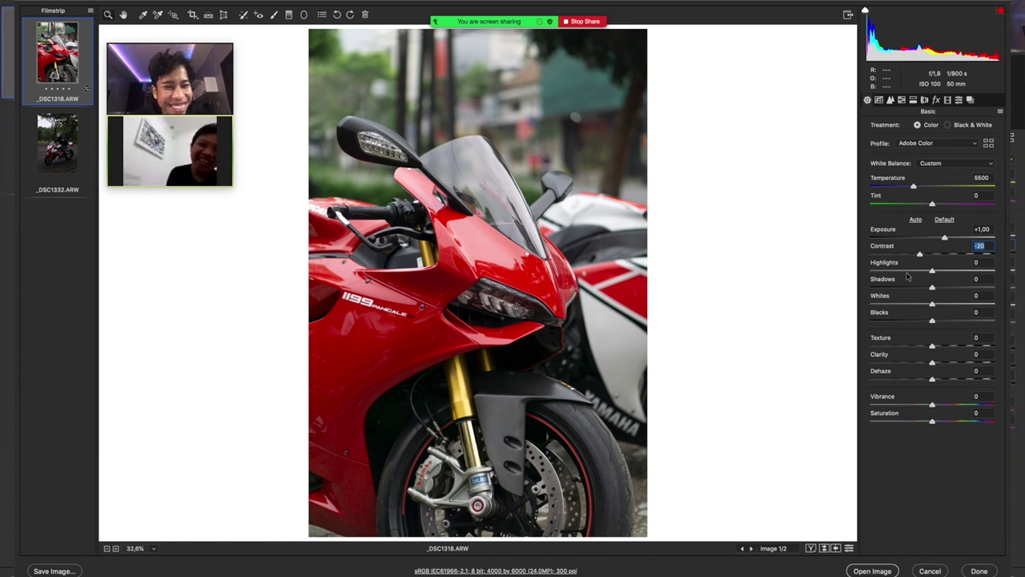
drag(932, 362, 951, 362)
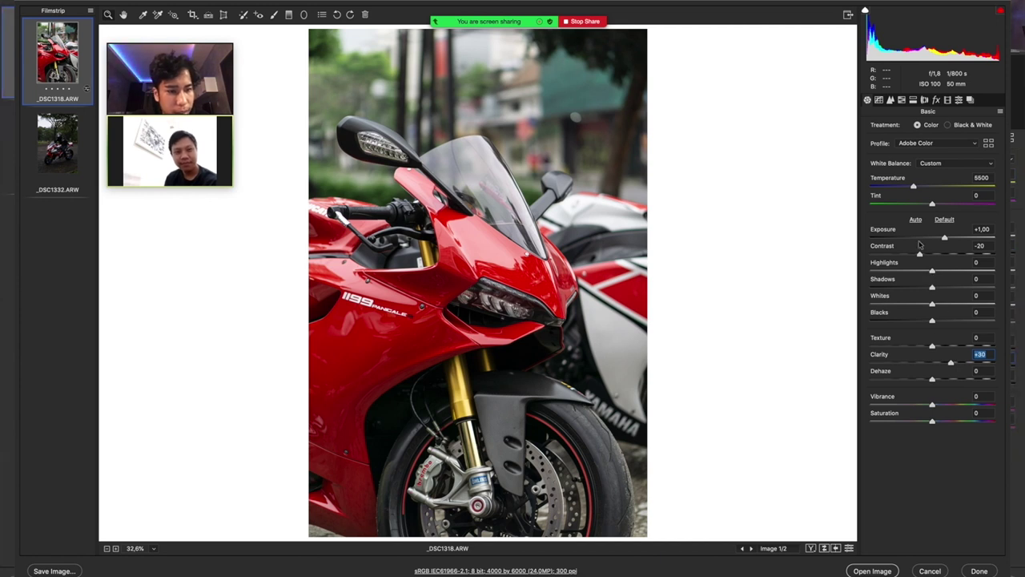
drag(908, 273, 899, 273)
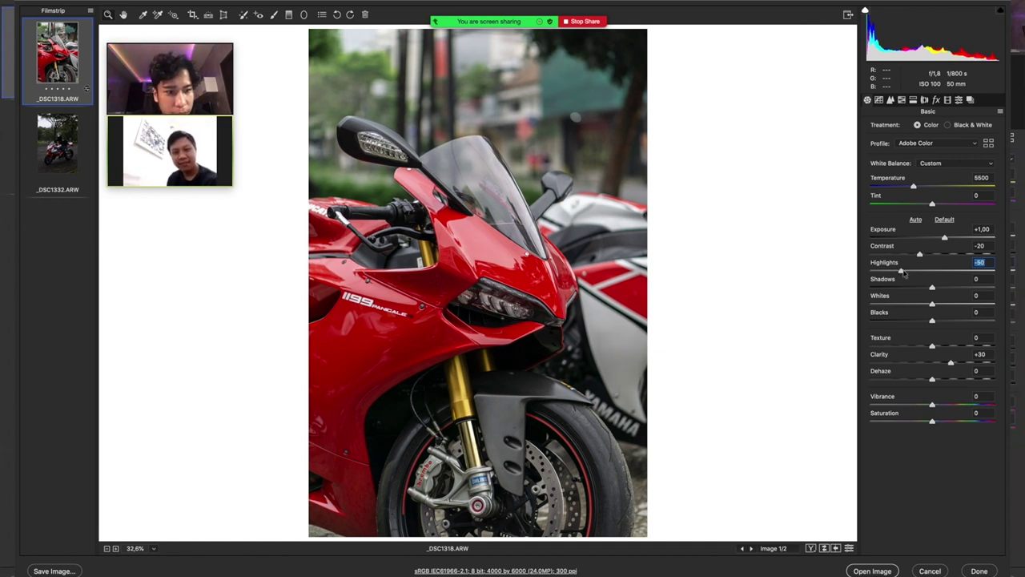
drag(964, 288, 980, 288)
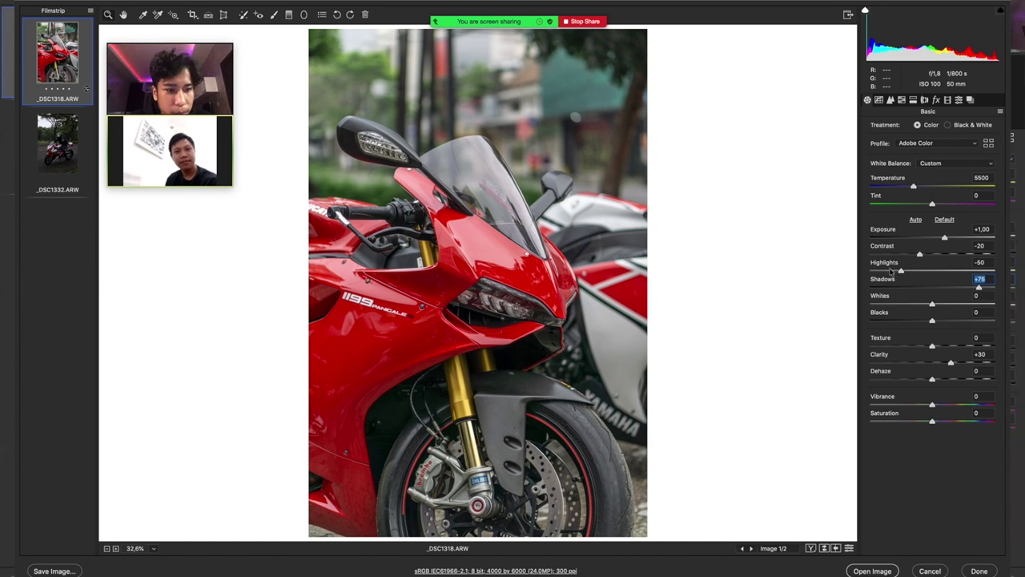
drag(891, 273, 894, 272)
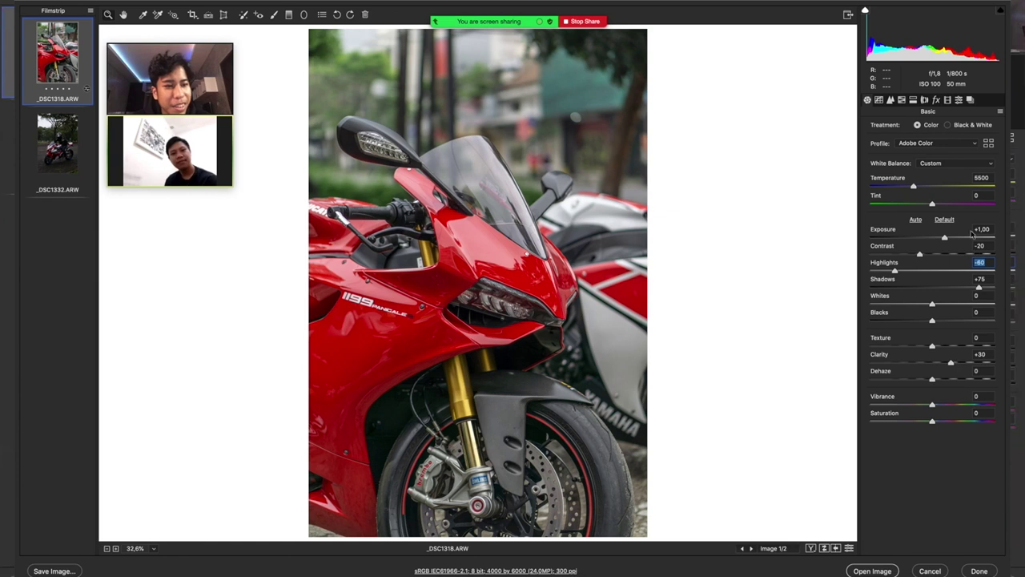
click(985, 279)
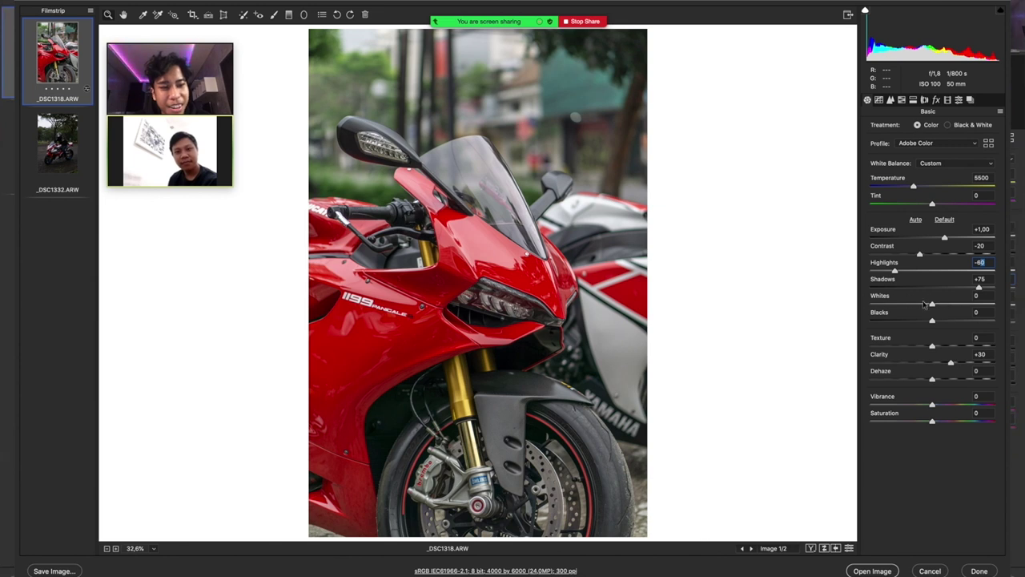
mouse_move(929, 305)
mouse_down()
mouse_move(905, 306)
mouse_move(929, 306)
mouse_up()
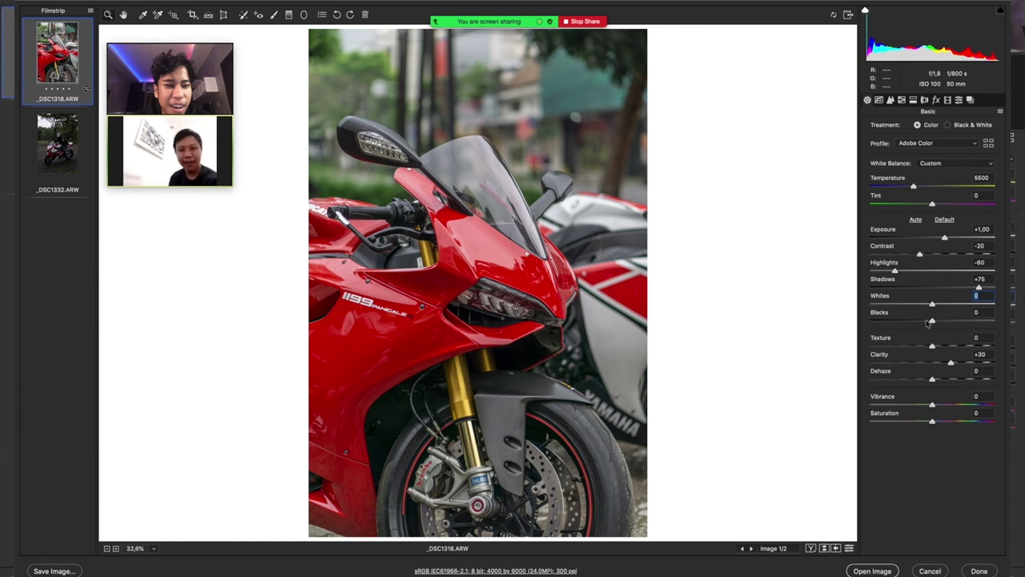
drag(911, 323, 918, 324)
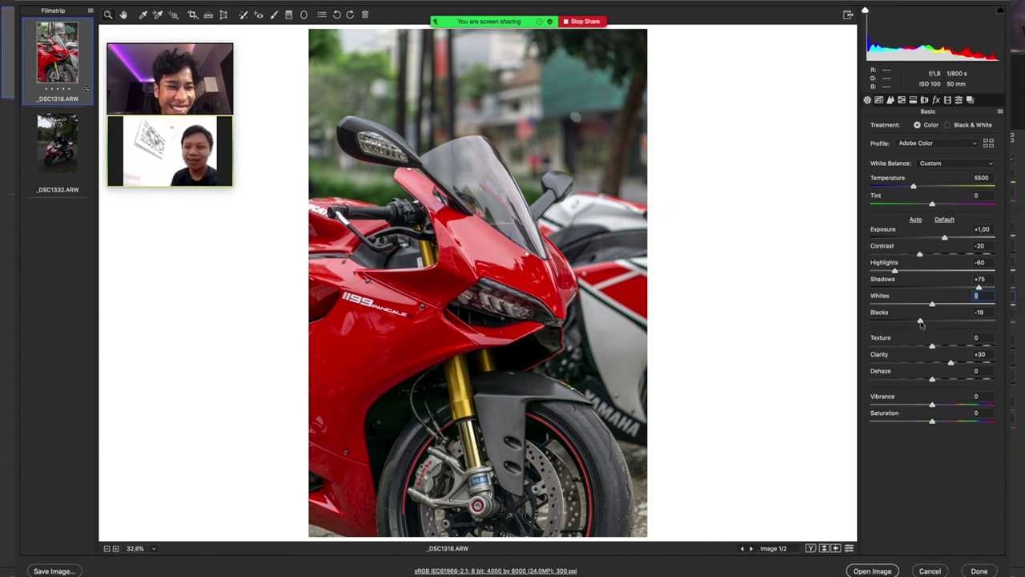
drag(919, 324, 939, 348)
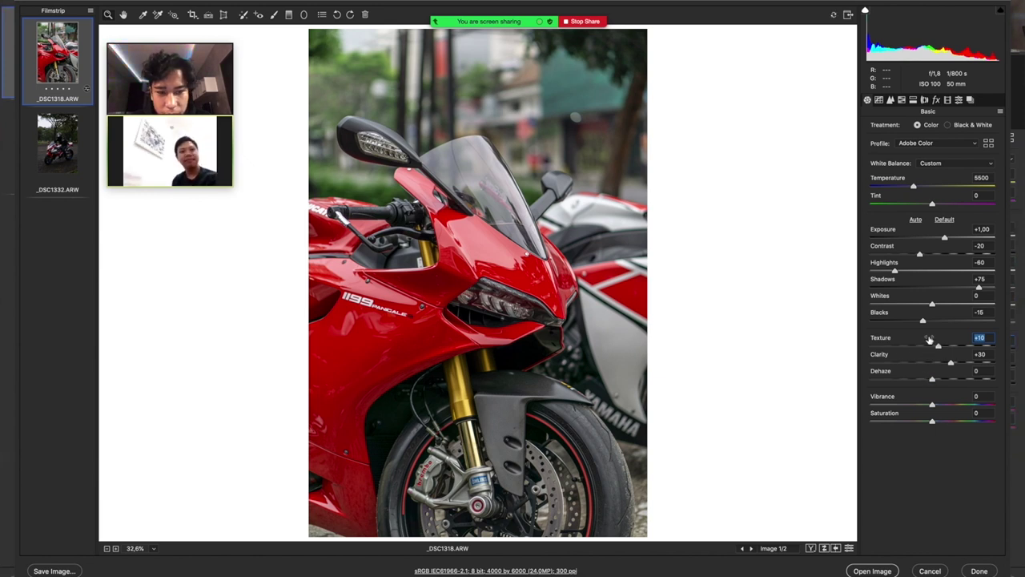
Settle Dehaze at +15, with Vibrance +40 and Saturation -10.
drag(932, 378, 941, 381)
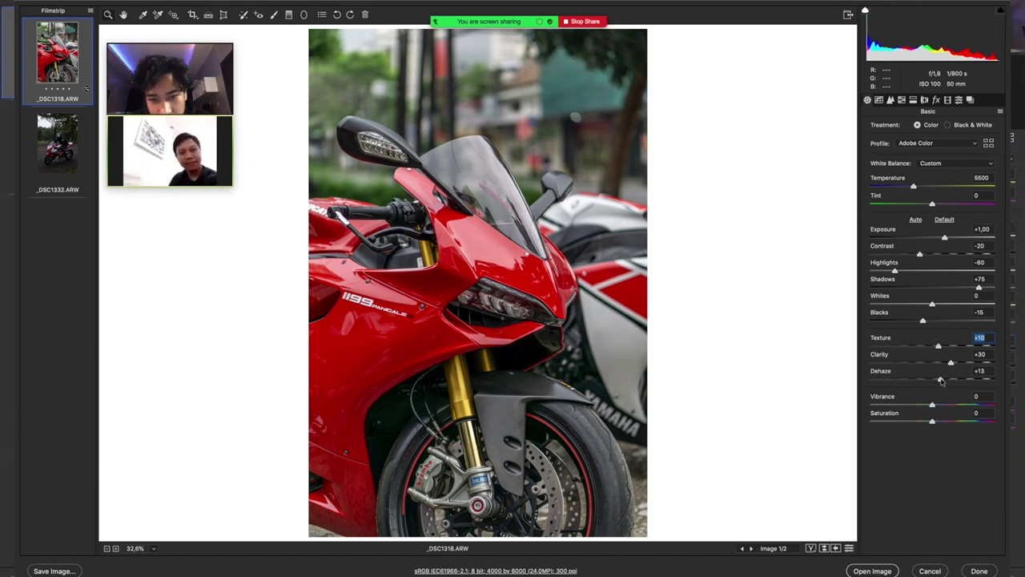
double_click(942, 381)
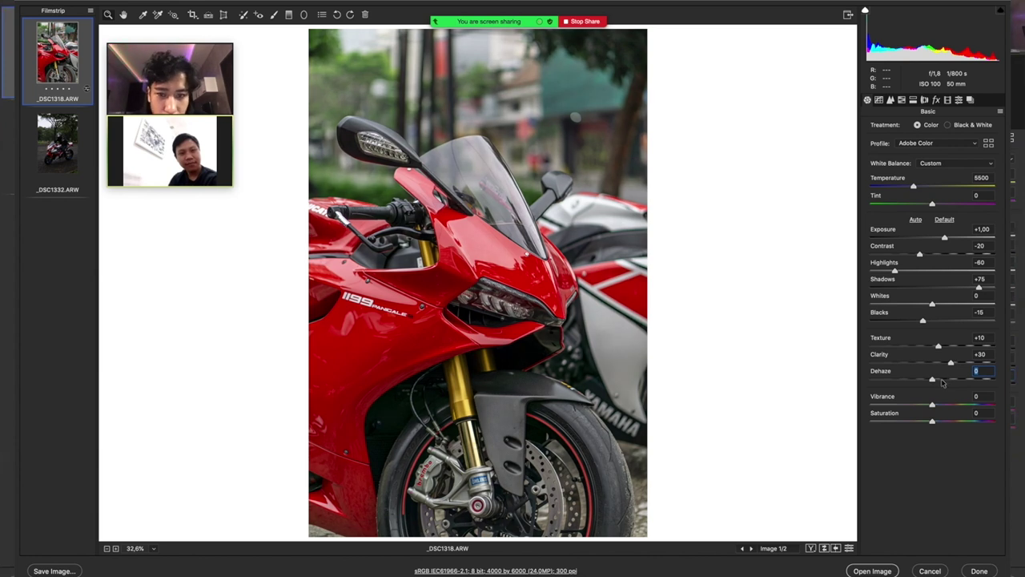
click(945, 380)
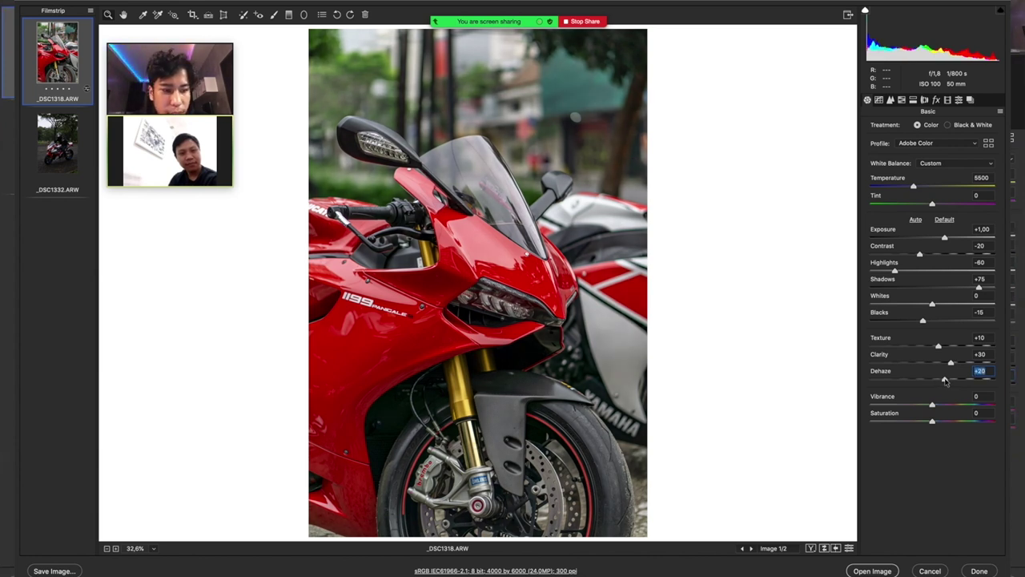
double_click(944, 381)
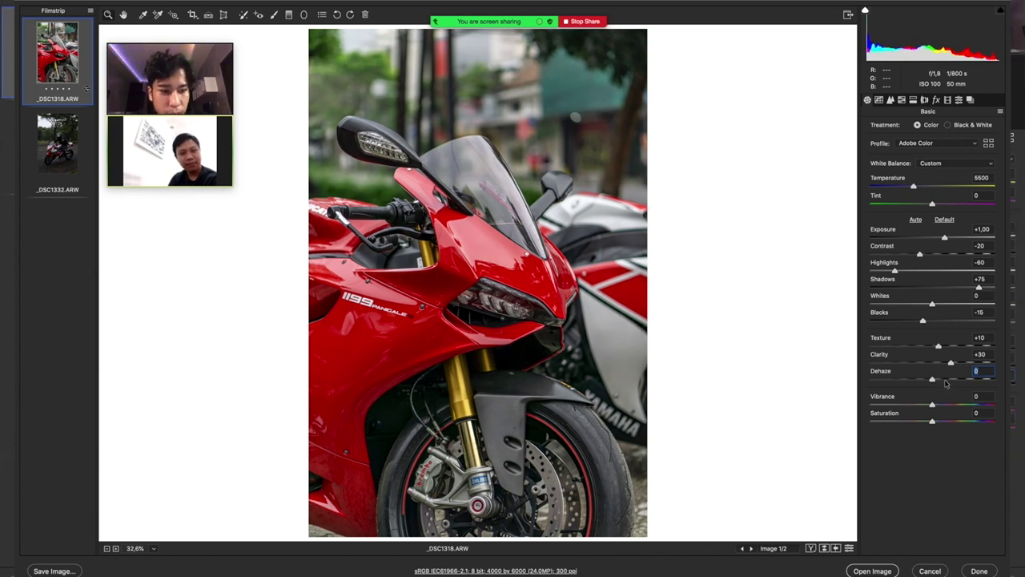
click(945, 380)
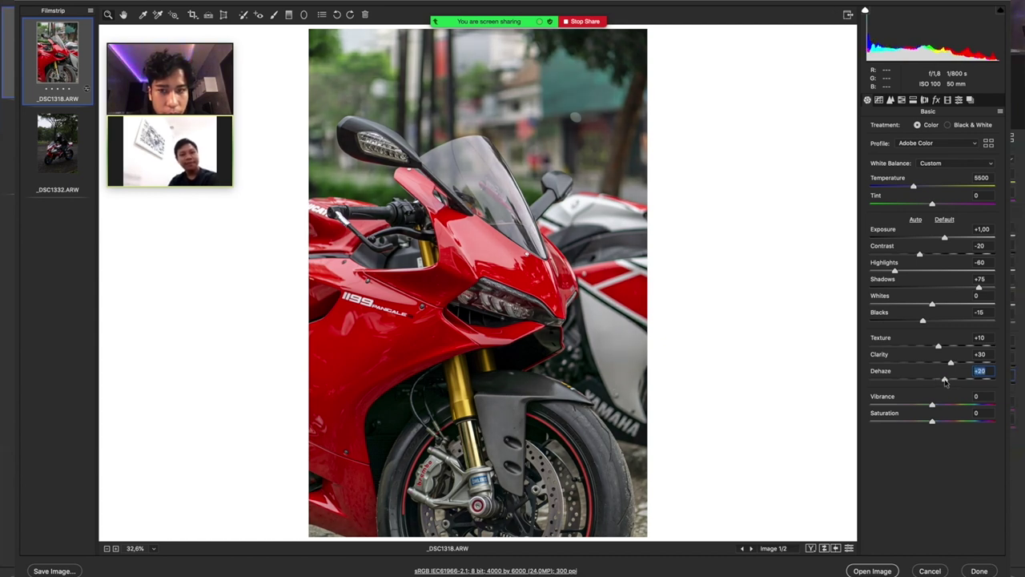
mouse_move(945, 381)
mouse_down()
mouse_move(958, 405)
mouse_move(919, 422)
mouse_up()
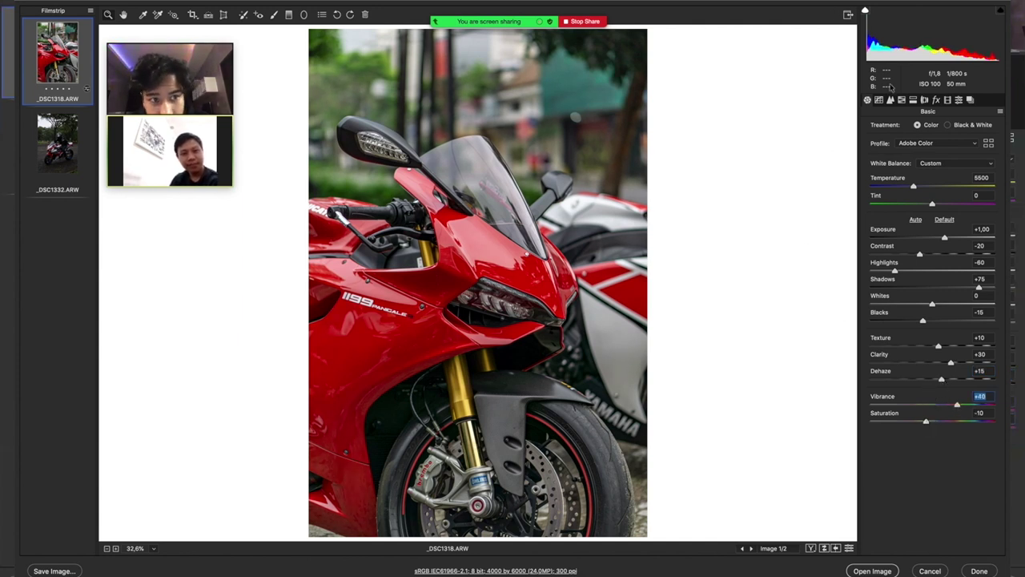
Set sharpening Amount 50 and Masking 25, and add a tone curve point.
click(878, 100)
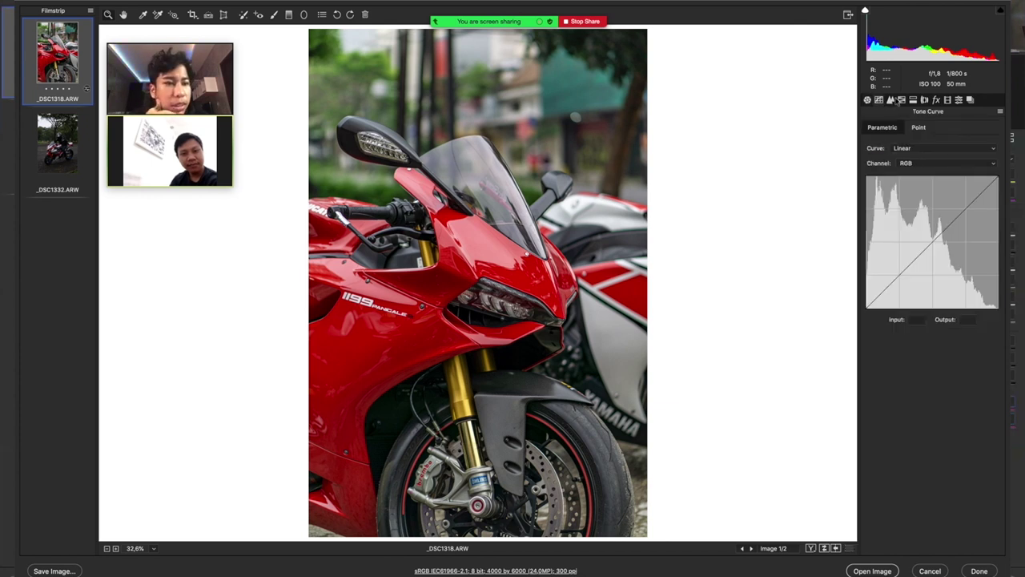
drag(925, 145, 910, 143)
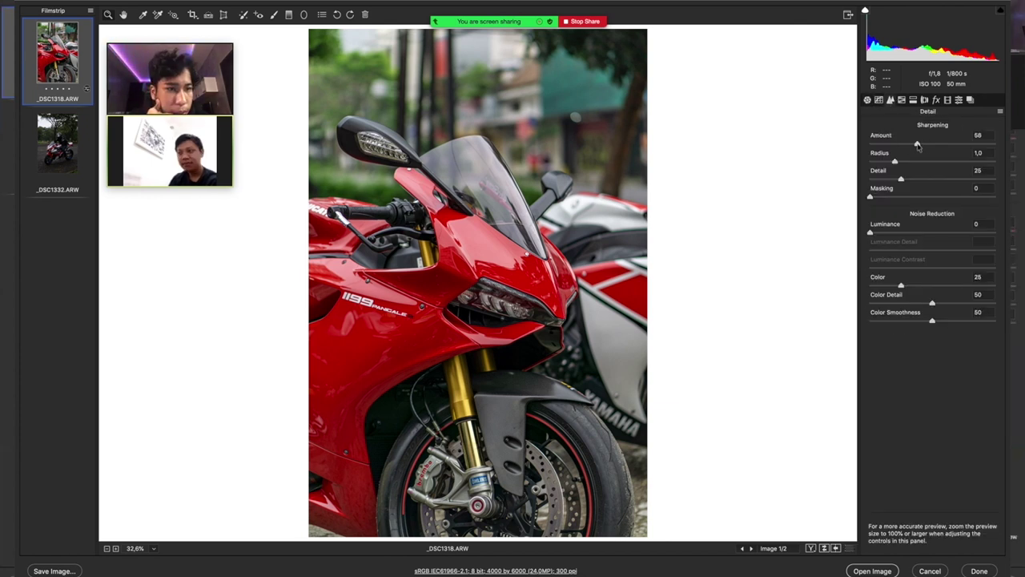
click(905, 197)
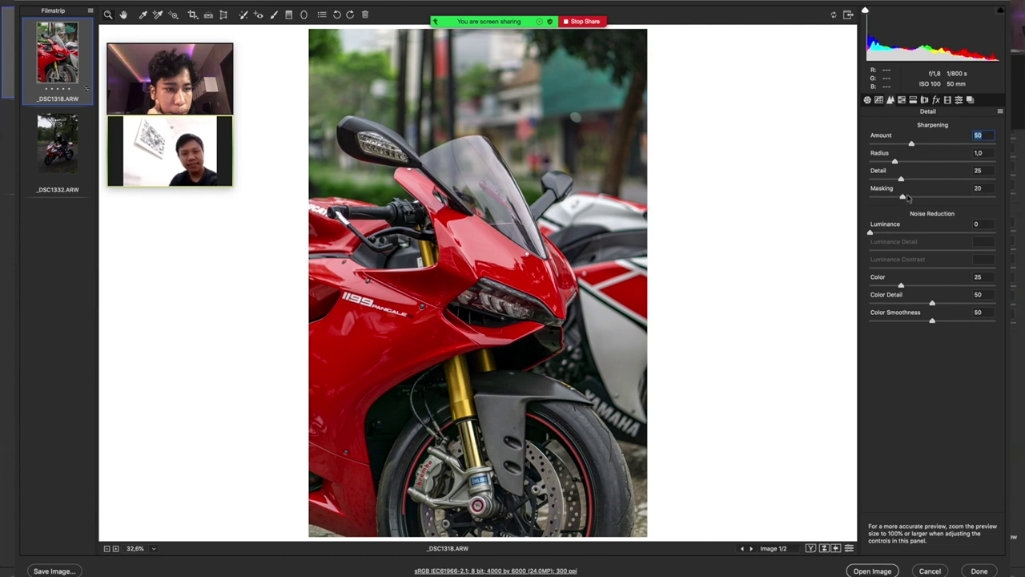
drag(904, 197, 901, 199)
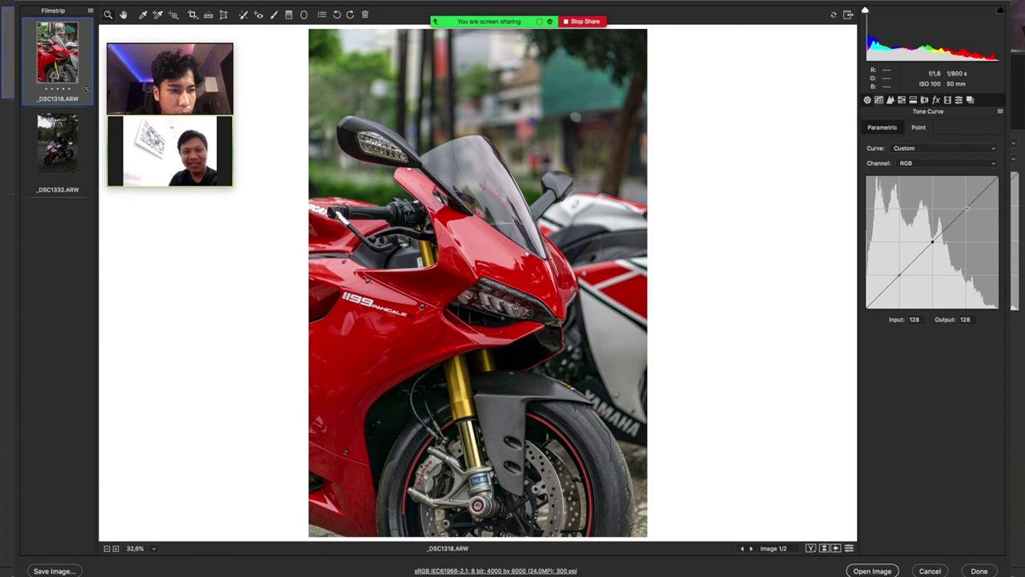
click(966, 209)
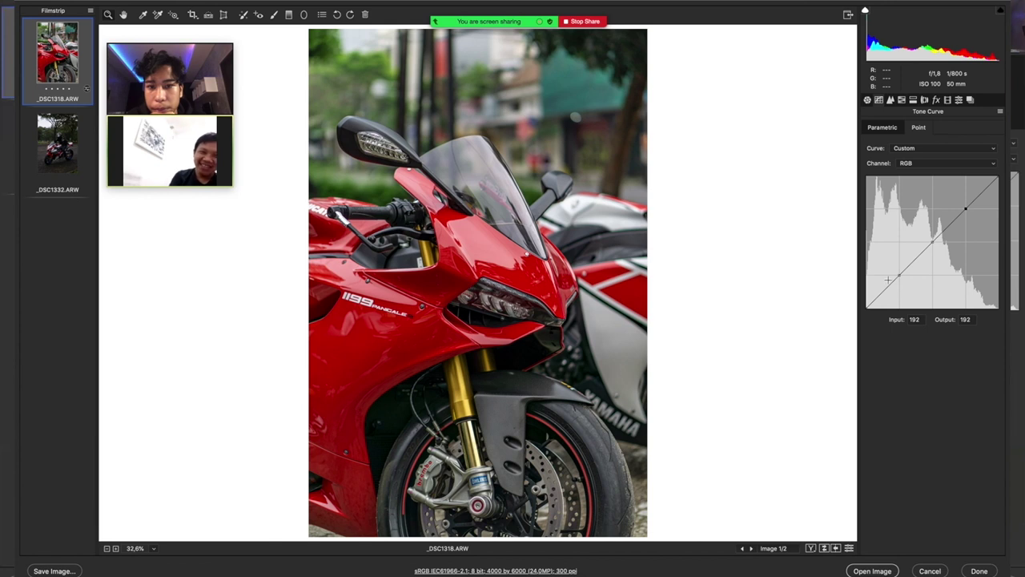
Preview the sharpening mask in black and white, then return to the colour preview.
click(889, 100)
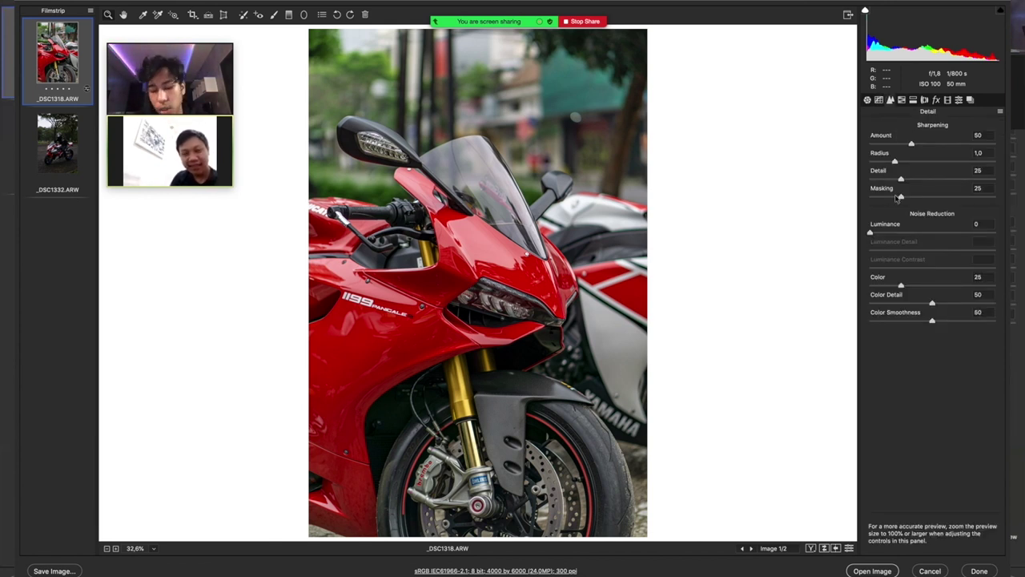
key(alt)
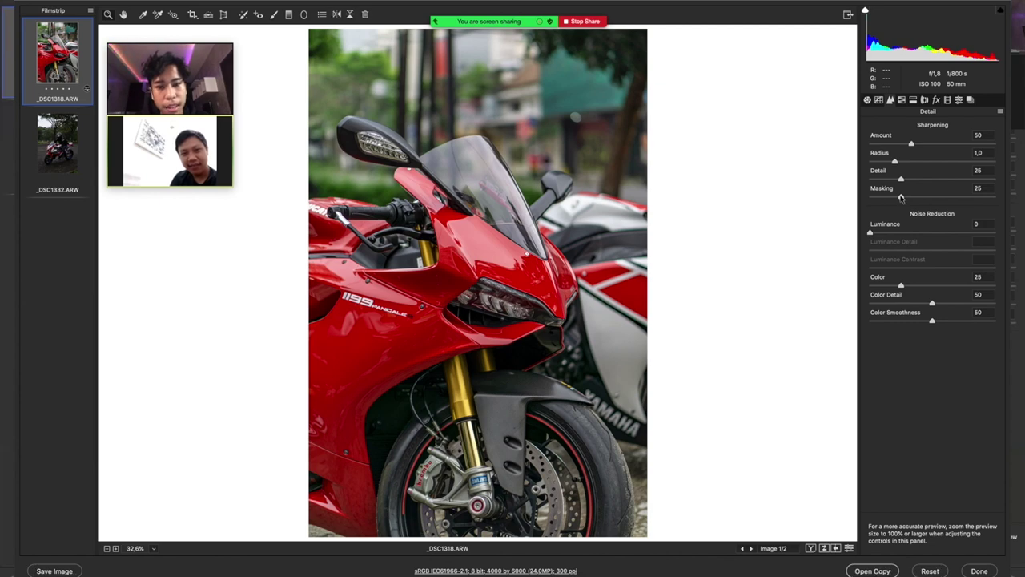
alt+click(901, 197)
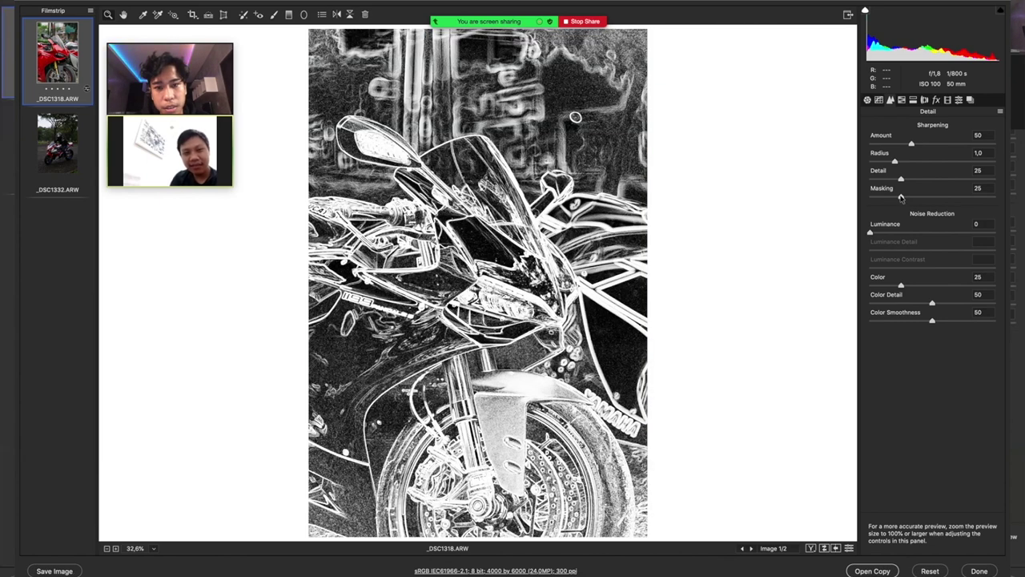
key(ctrl+alt+2)
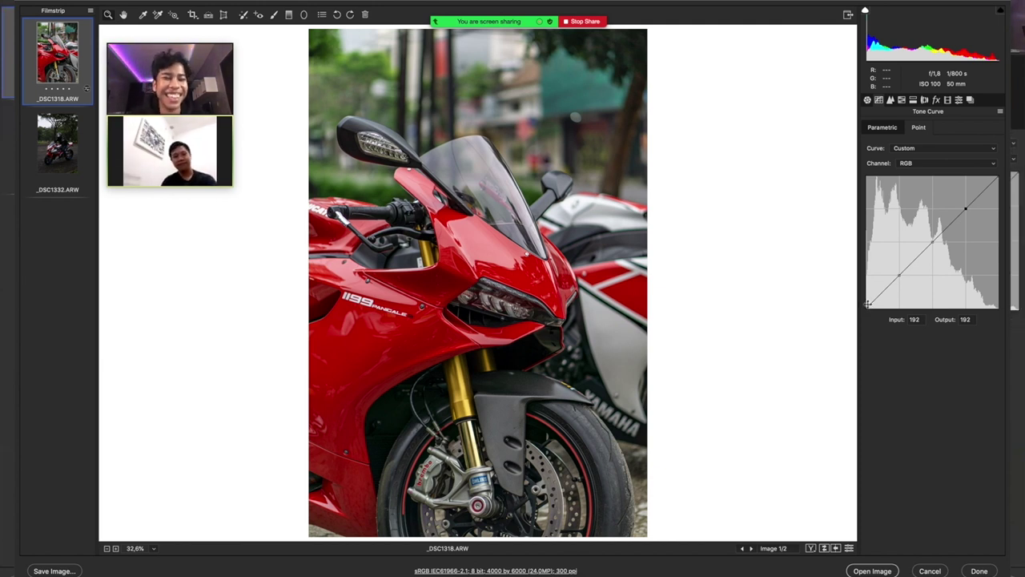
Lift the curve's black point, lower the shadows, raise the midtones and cap whites at 240.
drag(868, 307, 865, 305)
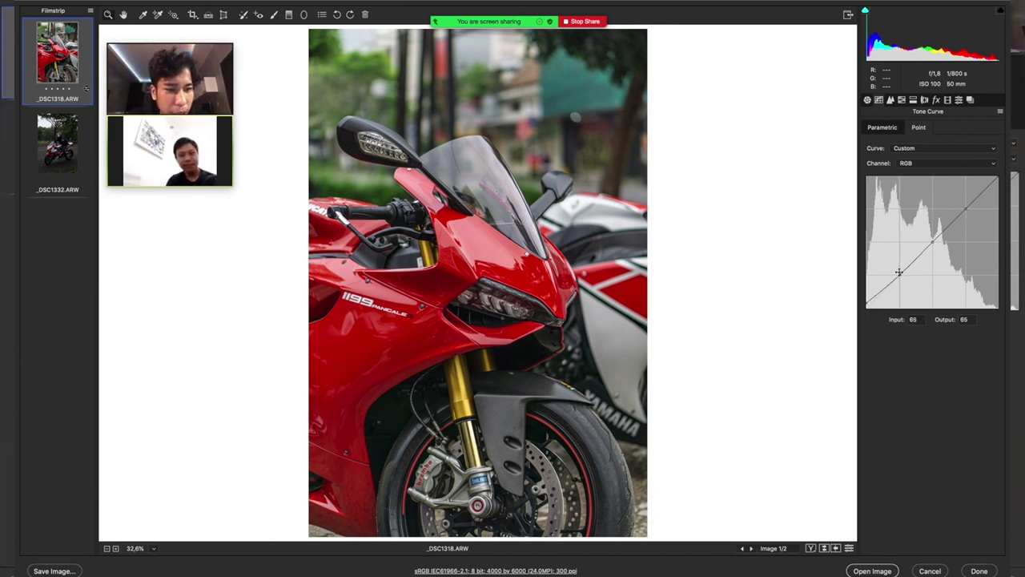
drag(899, 273, 895, 279)
drag(890, 284, 890, 288)
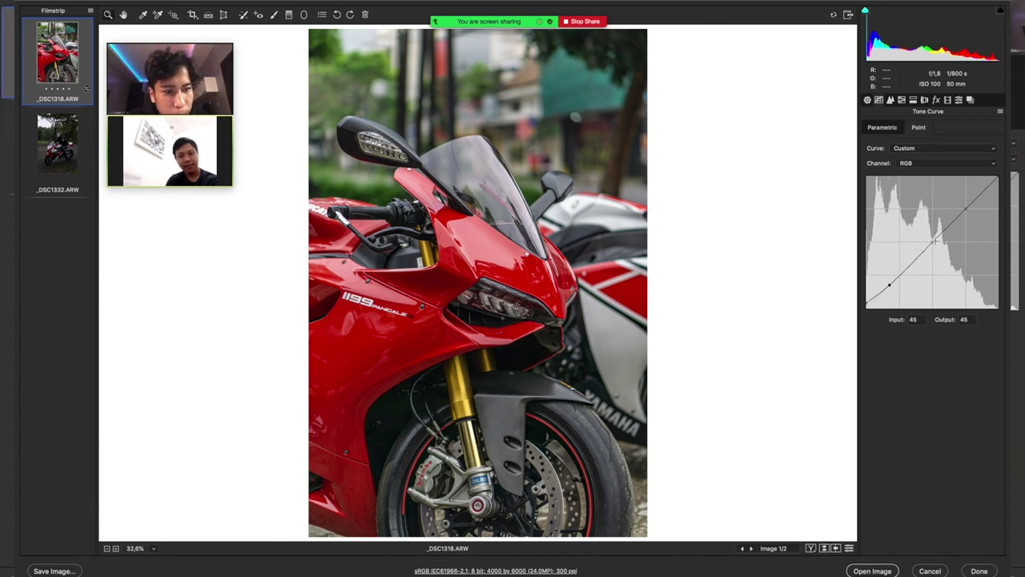
drag(932, 244, 933, 237)
drag(998, 178, 998, 186)
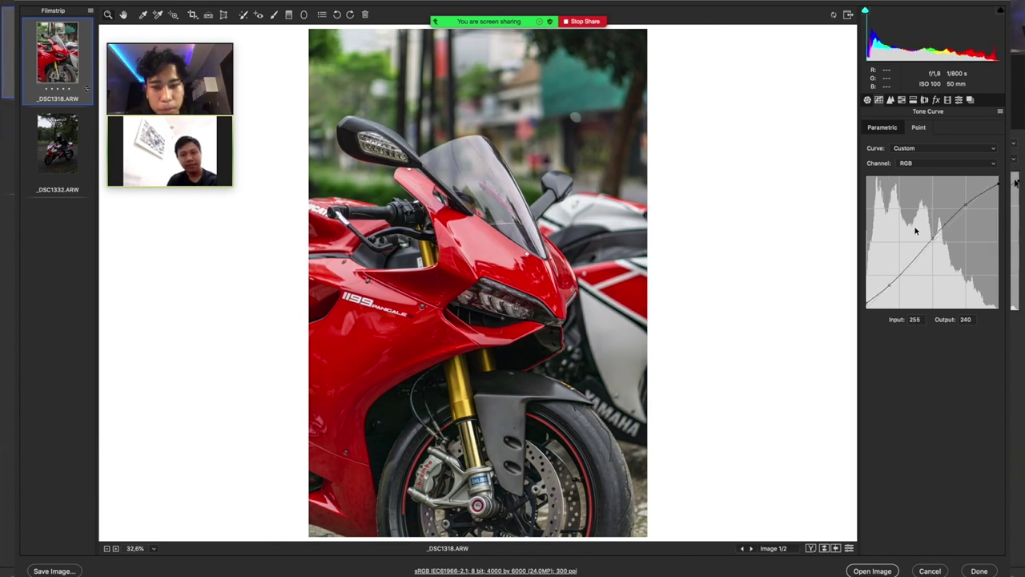
Look through the curve's colour channels and the other adjustment panels.
click(914, 164)
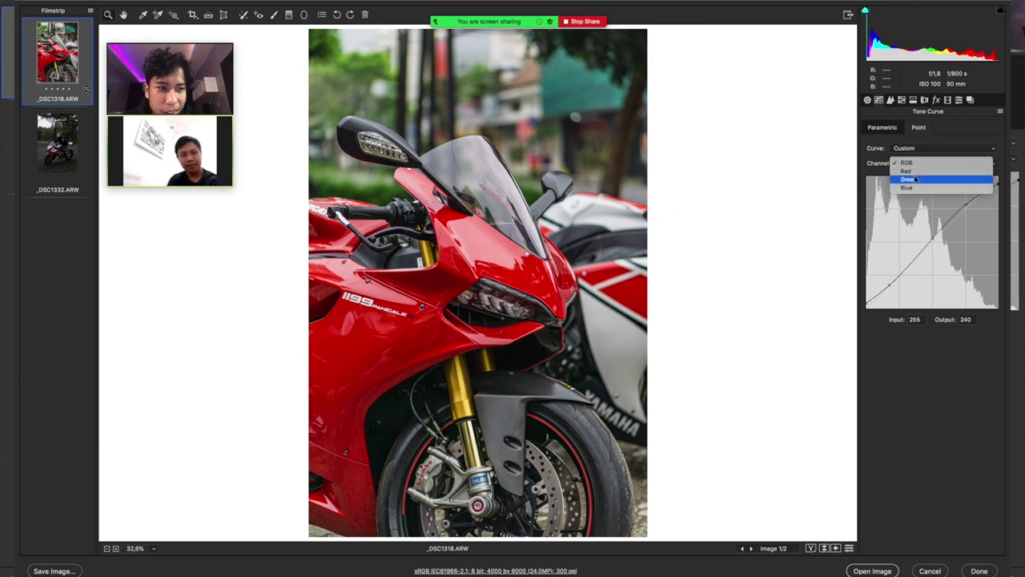
click(907, 171)
click(890, 99)
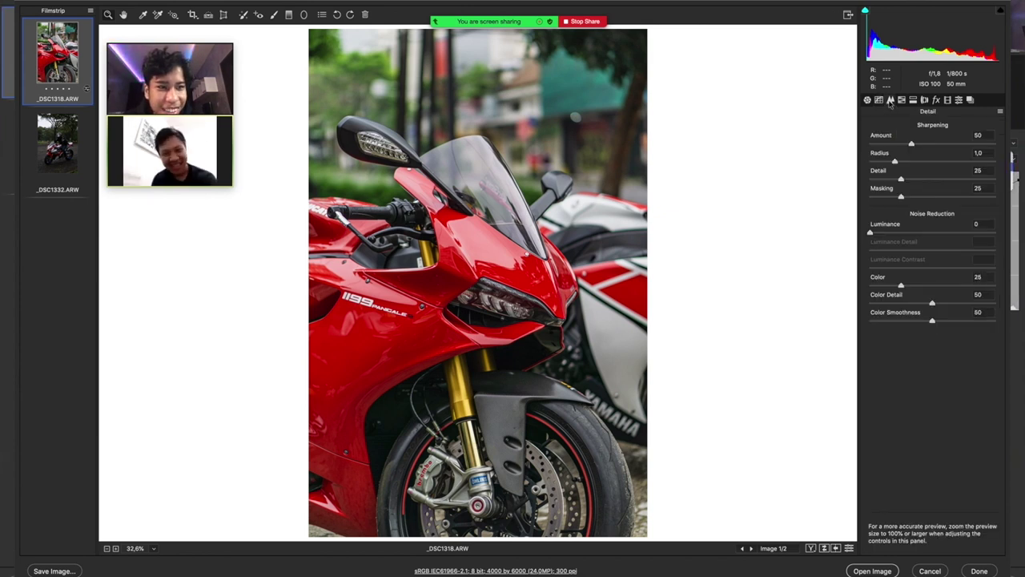
click(913, 99)
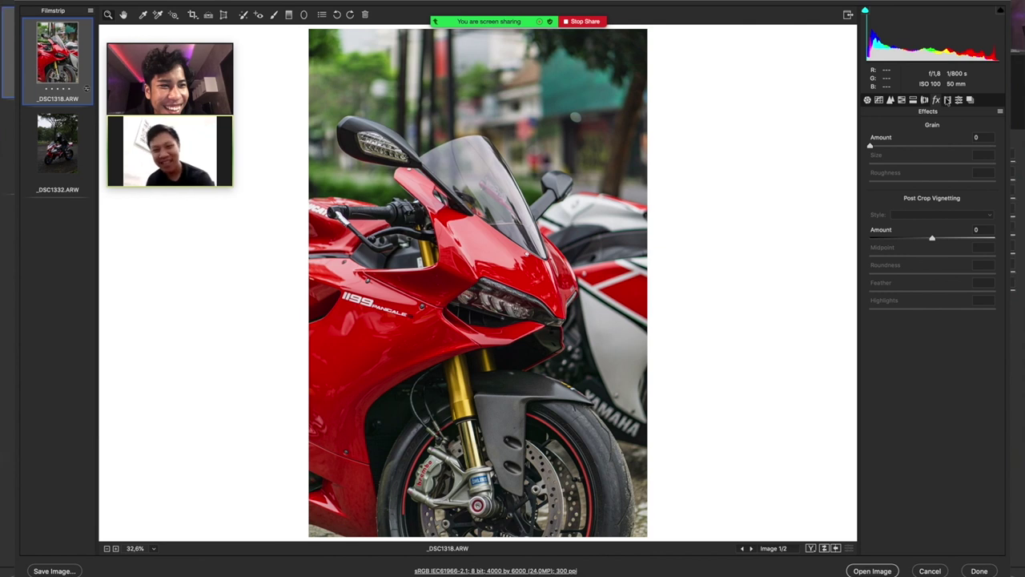
click(948, 100)
Set Blue Primary hue -25 and saturation +25, Green Primary hue +40, Red Primary saturation +20.
click(913, 303)
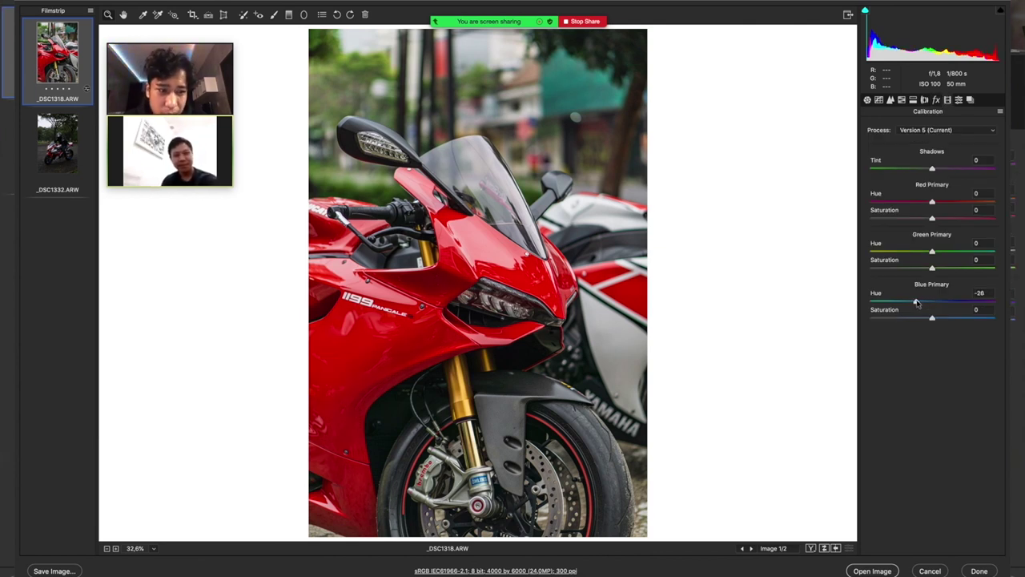
click(949, 318)
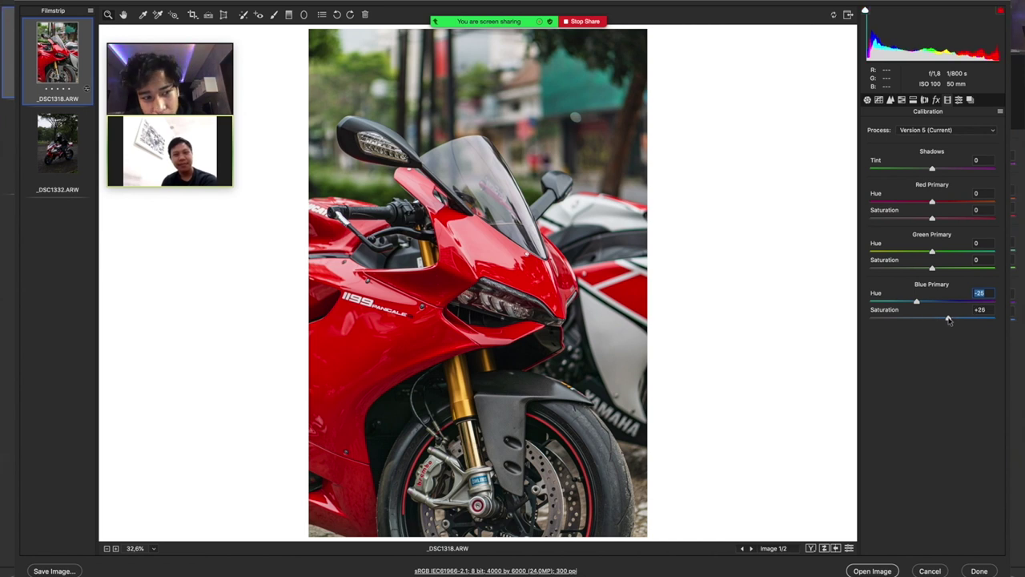
click(957, 252)
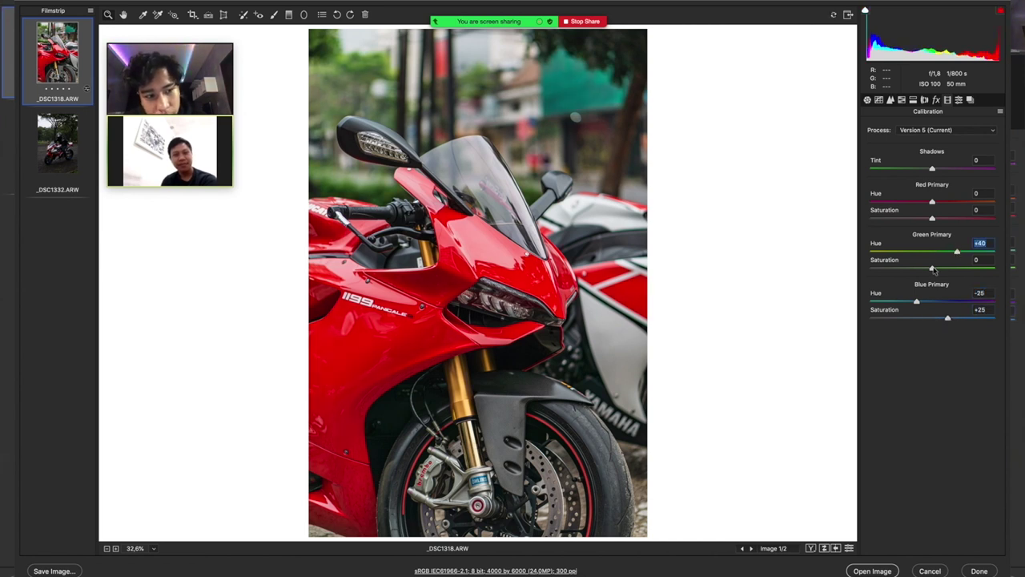
click(933, 267)
click(947, 218)
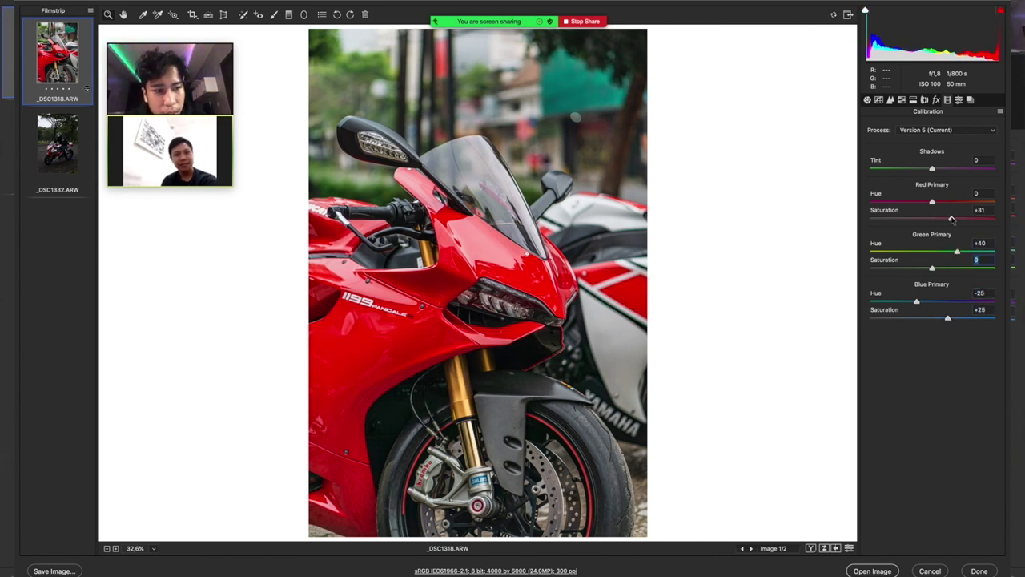
Toggle the calibration defaults twice to compare before and after.
click(849, 547)
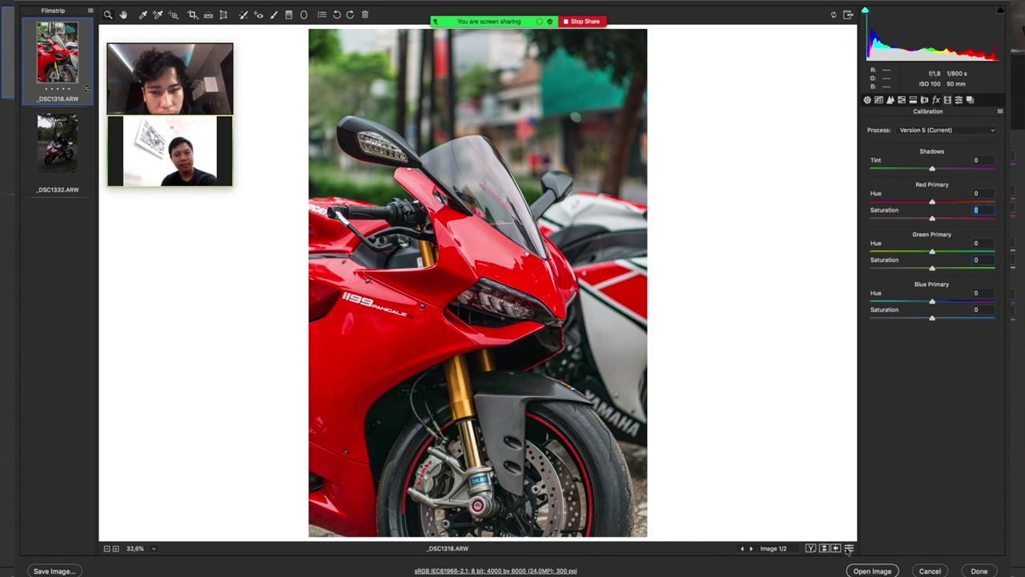
click(849, 548)
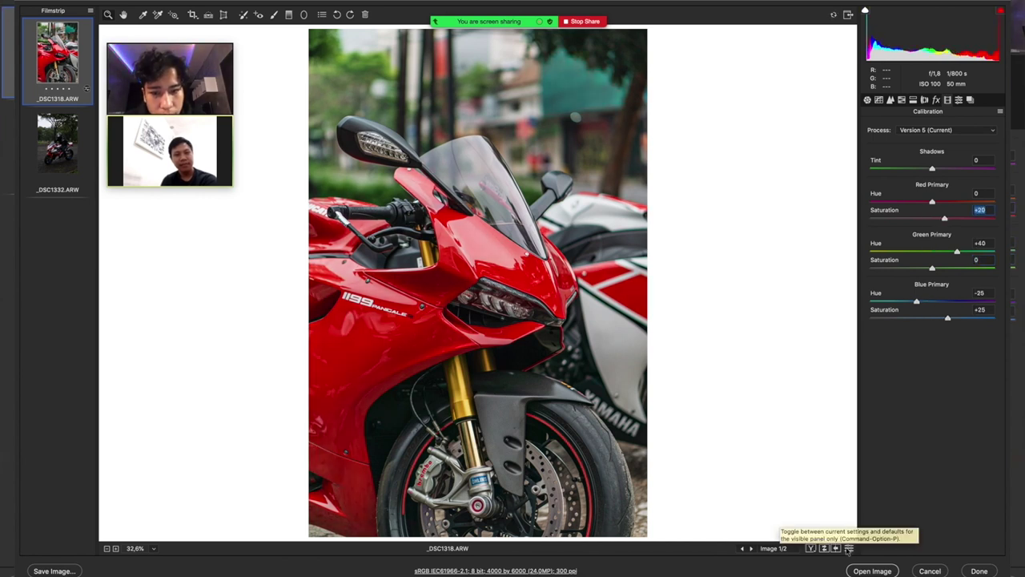
click(849, 548)
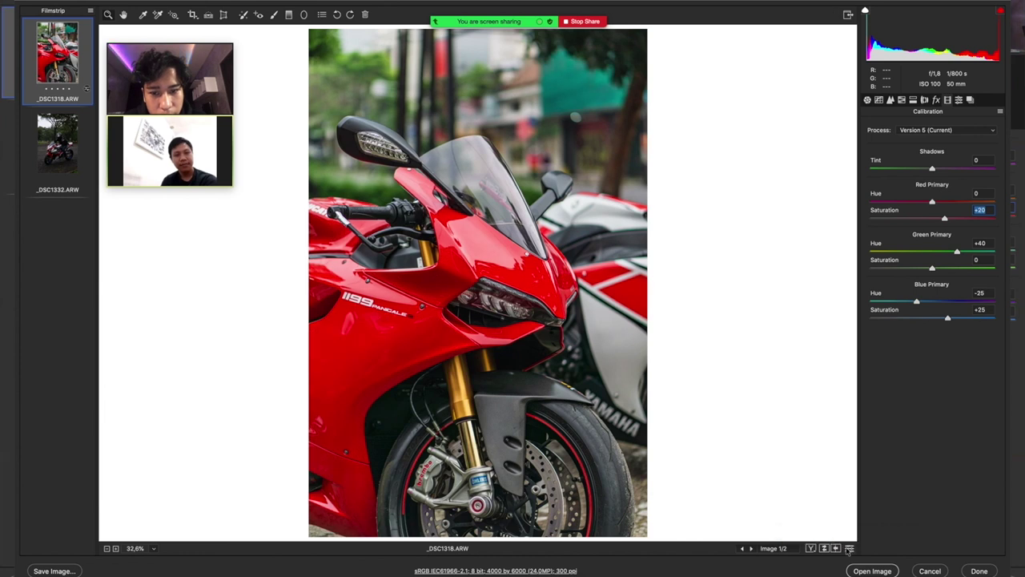
click(849, 548)
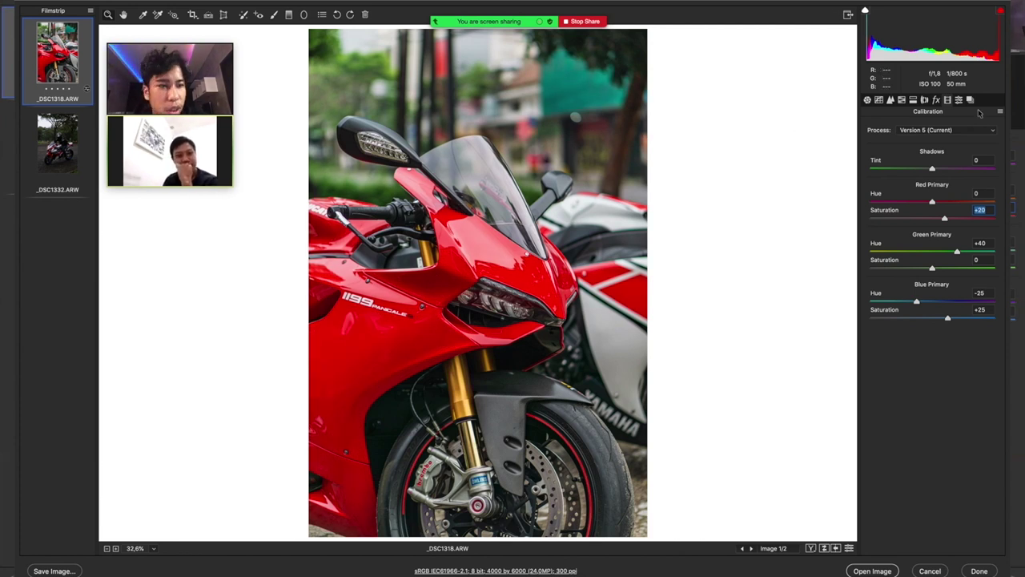
key(ctrl+alt+4)
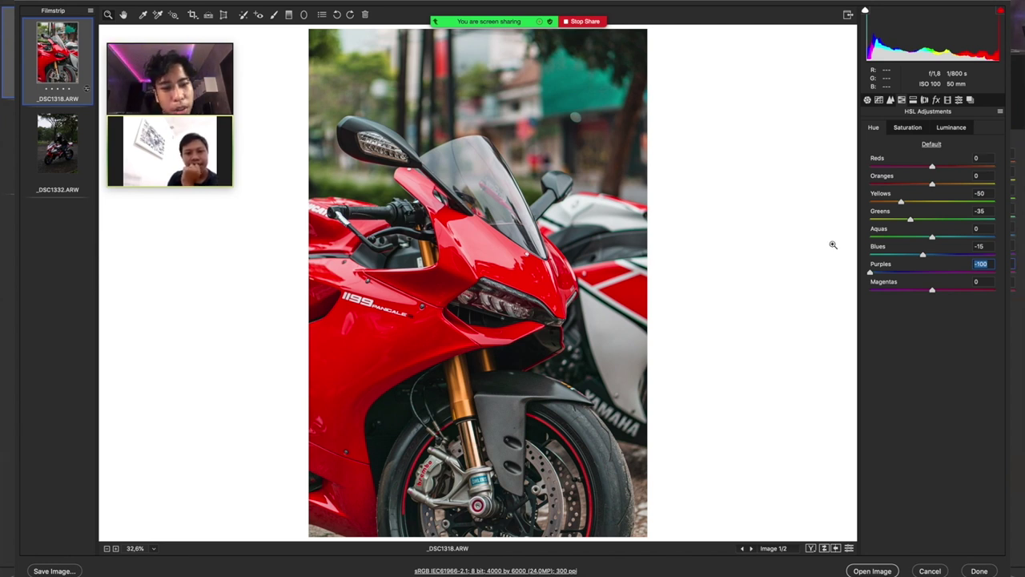
Lower Purples, Blues and Aquas saturation and raise Yellows luminance to +20.
click(902, 129)
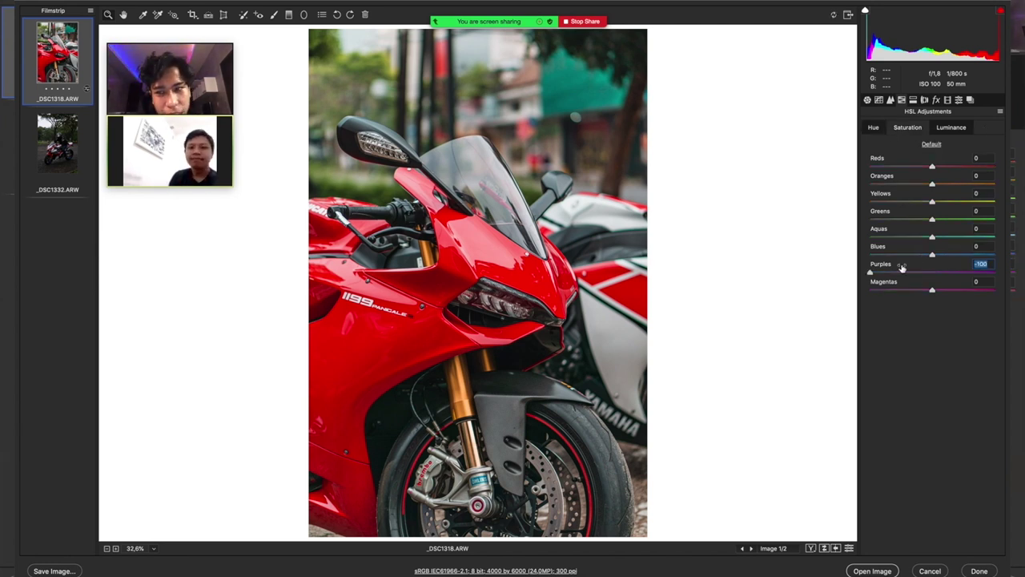
mouse_move(921, 256)
mouse_down()
mouse_move(887, 238)
mouse_move(910, 219)
mouse_up()
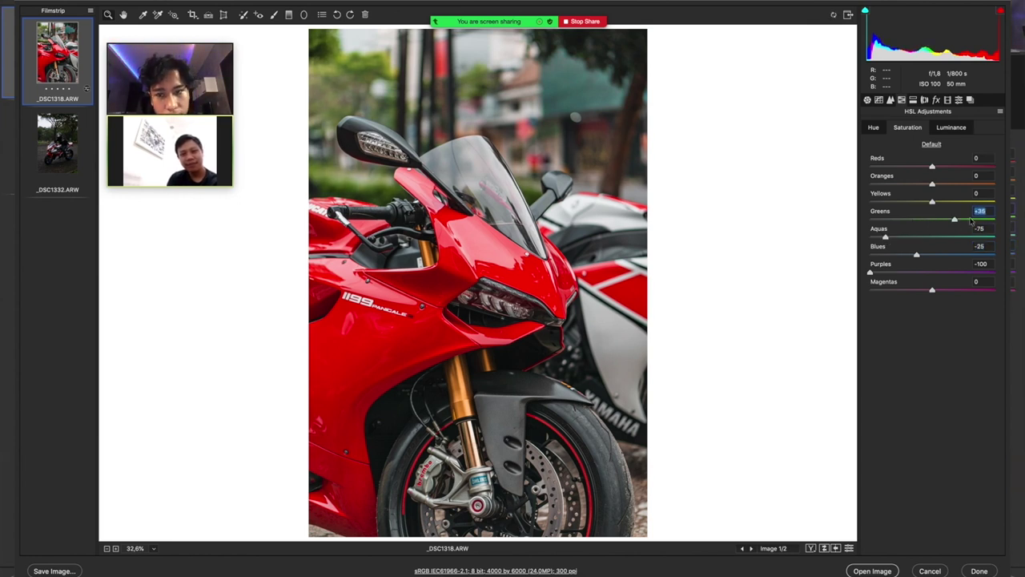
click(907, 127)
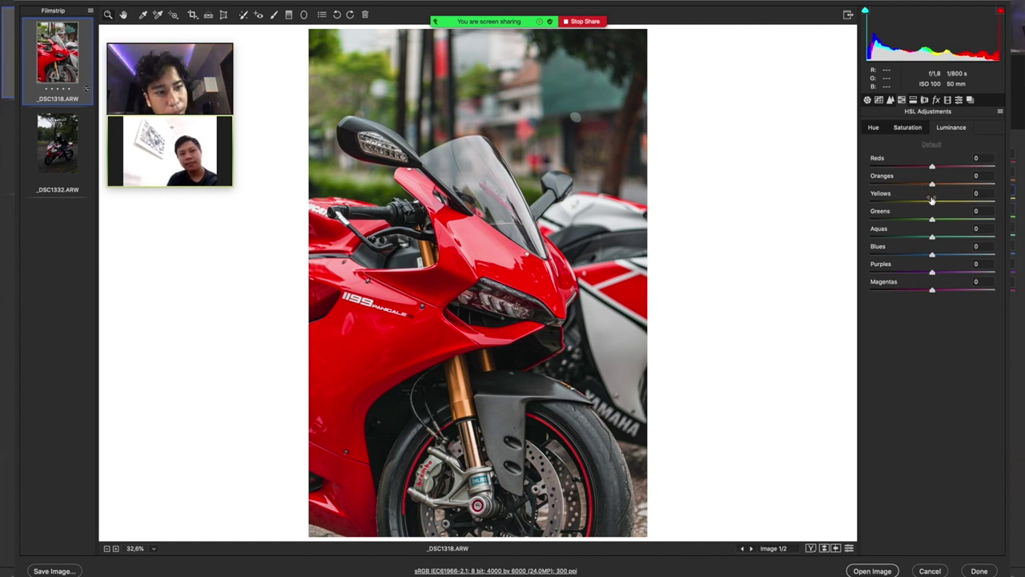
mouse_move(932, 201)
mouse_down()
mouse_move(954, 203)
mouse_move(944, 203)
mouse_up()
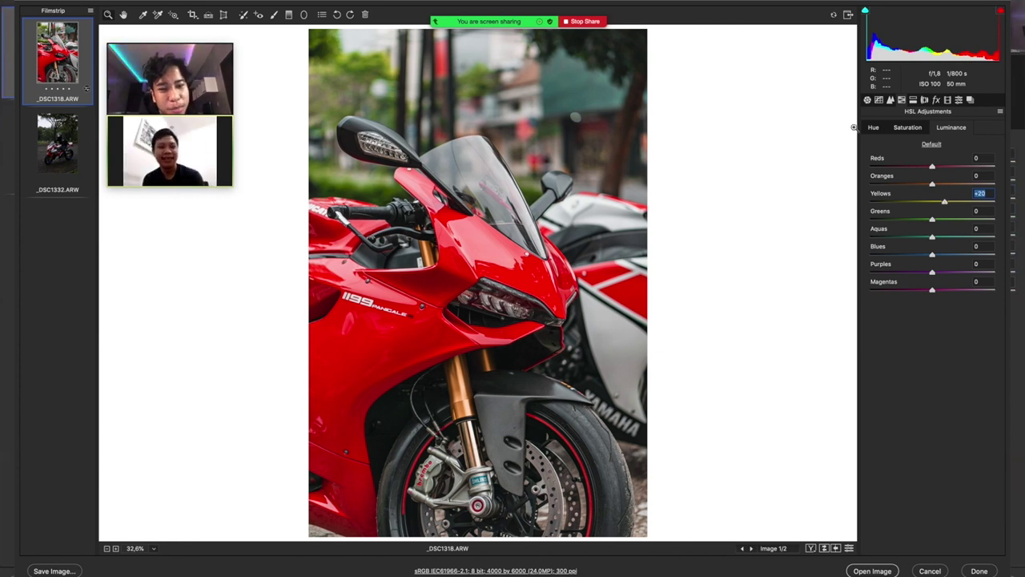
Add and nudge midtone and highlight points on the Red and Green channel curves.
click(878, 100)
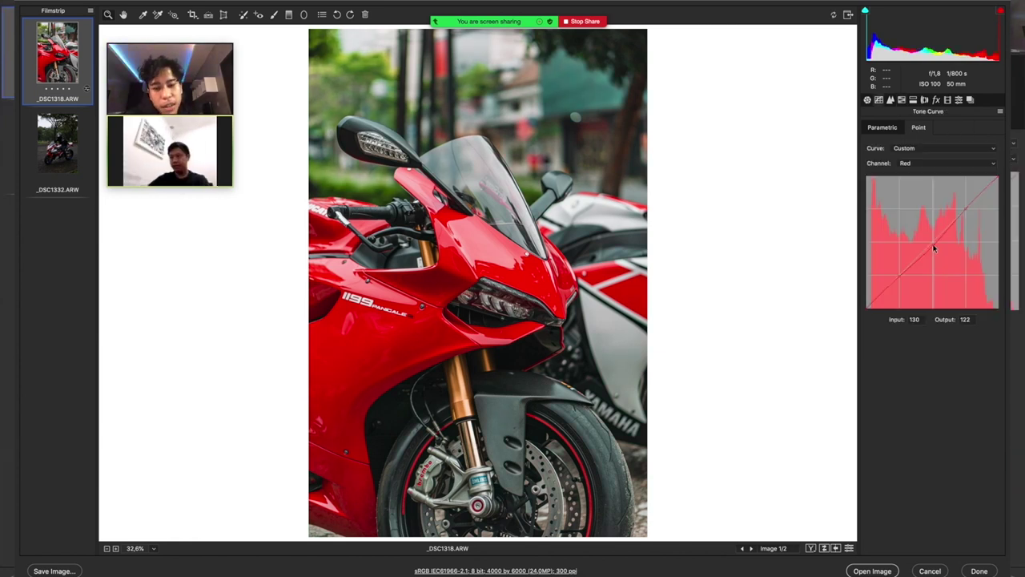
click(933, 245)
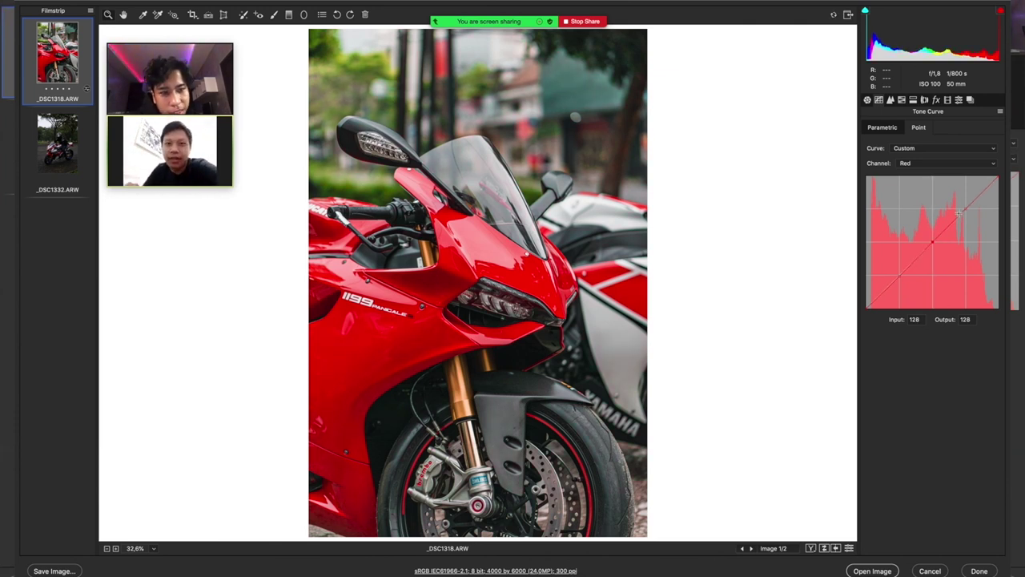
drag(966, 210, 966, 209)
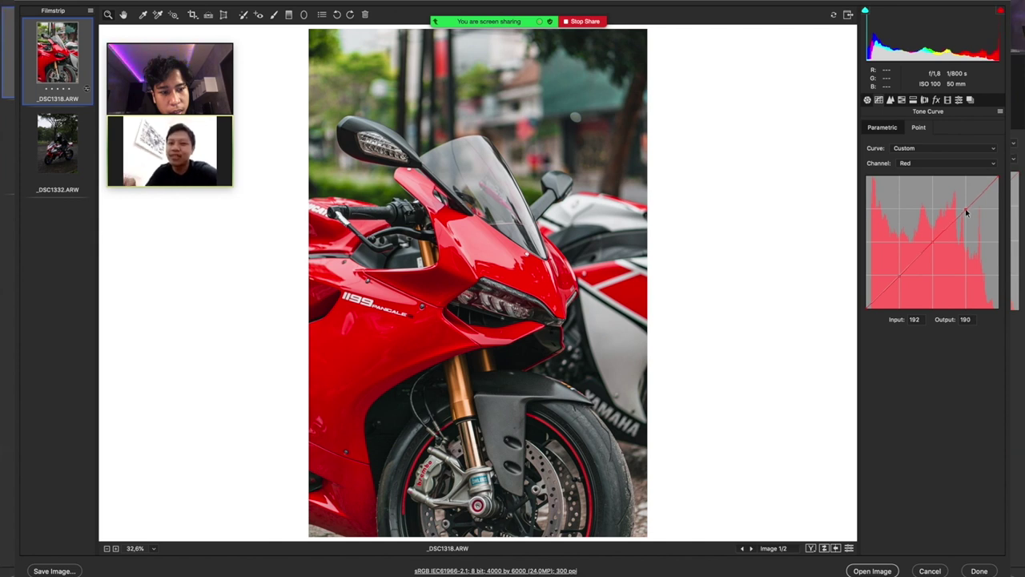
click(907, 164)
click(905, 172)
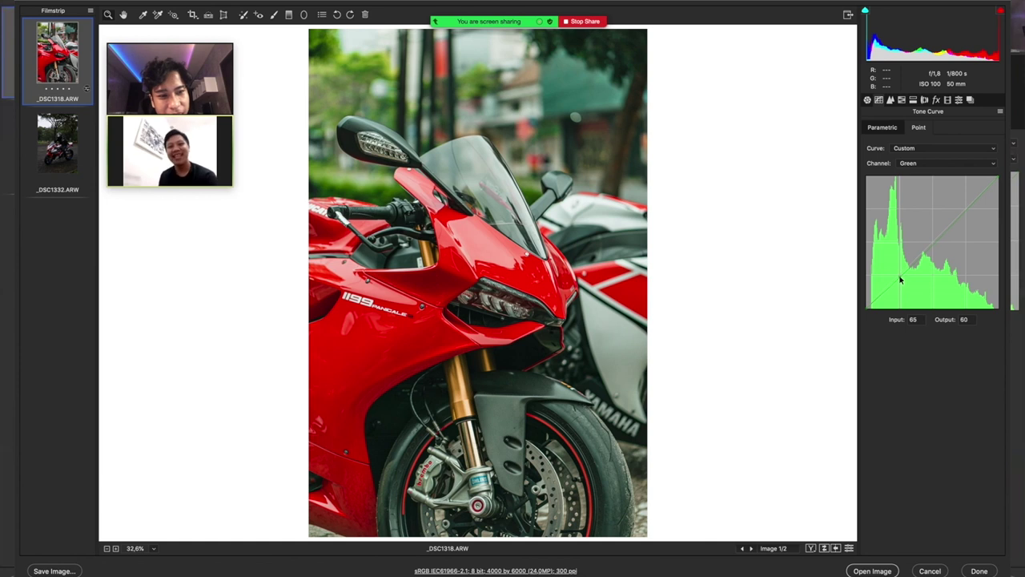
key(Up)
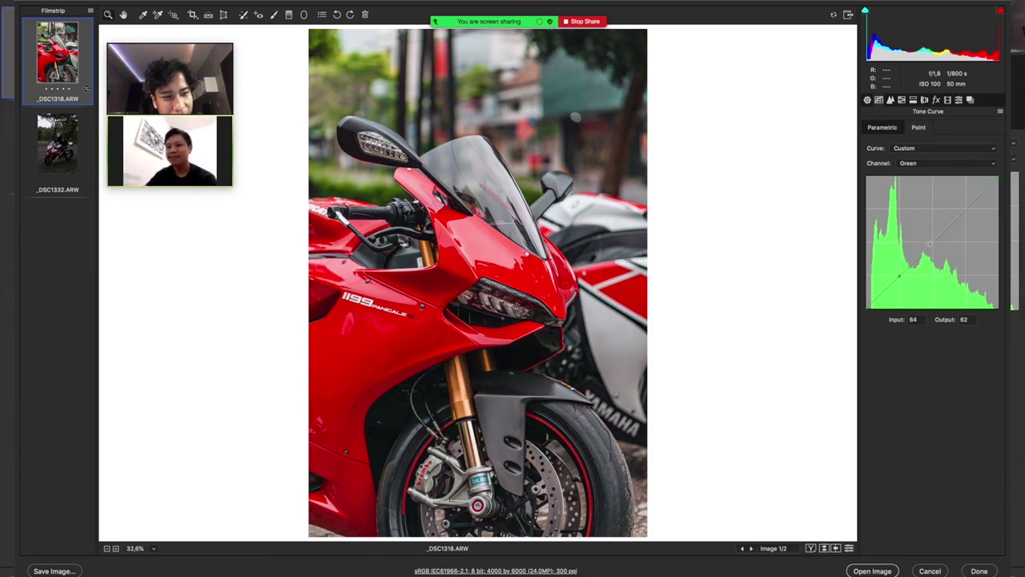
click(933, 244)
key(Down)
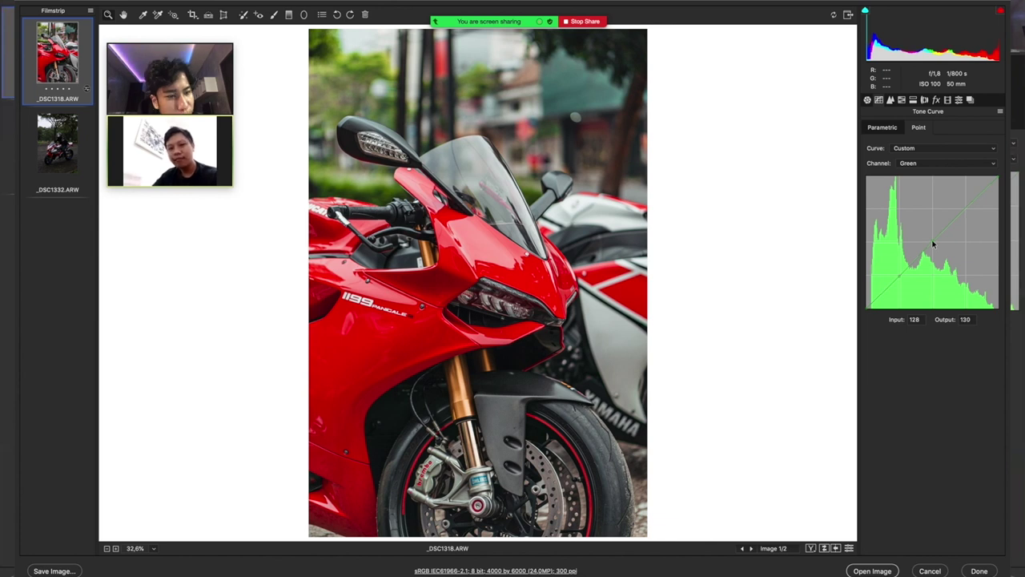
click(966, 207)
Slightly lower the Blue channel curve's shadow, midtone and highlight points, then compare against defaults.
click(913, 163)
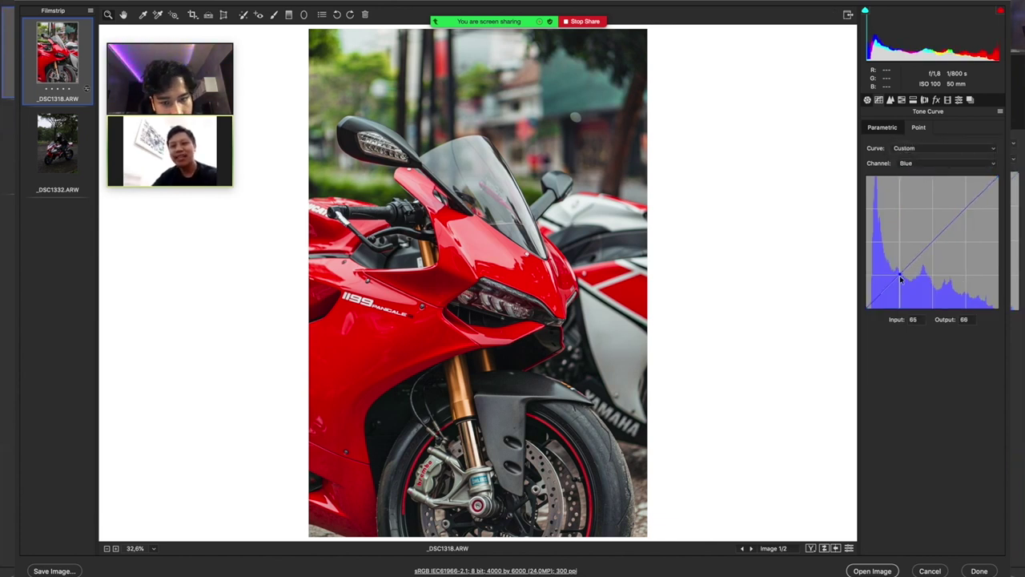
drag(901, 277, 899, 277)
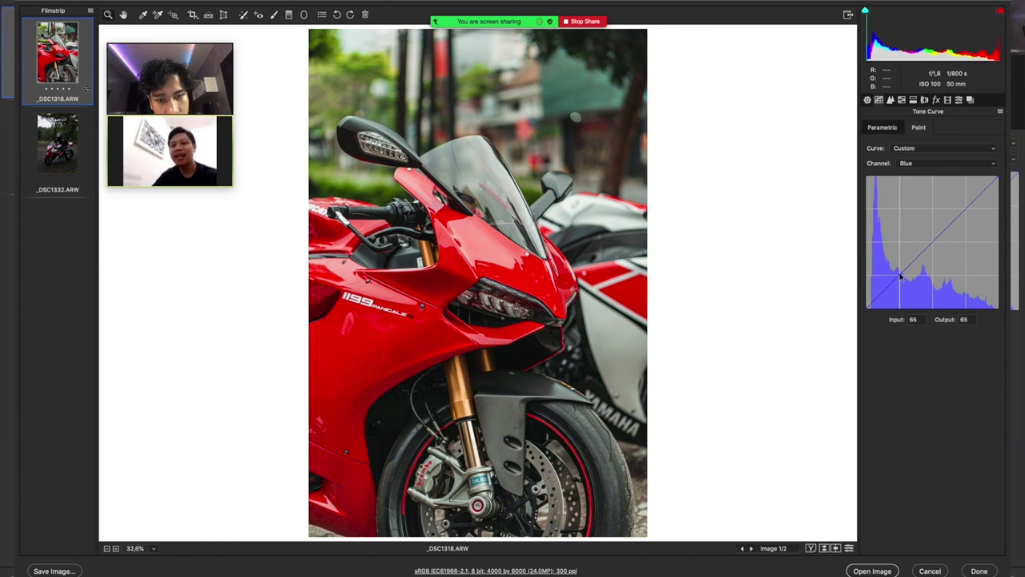
click(933, 240)
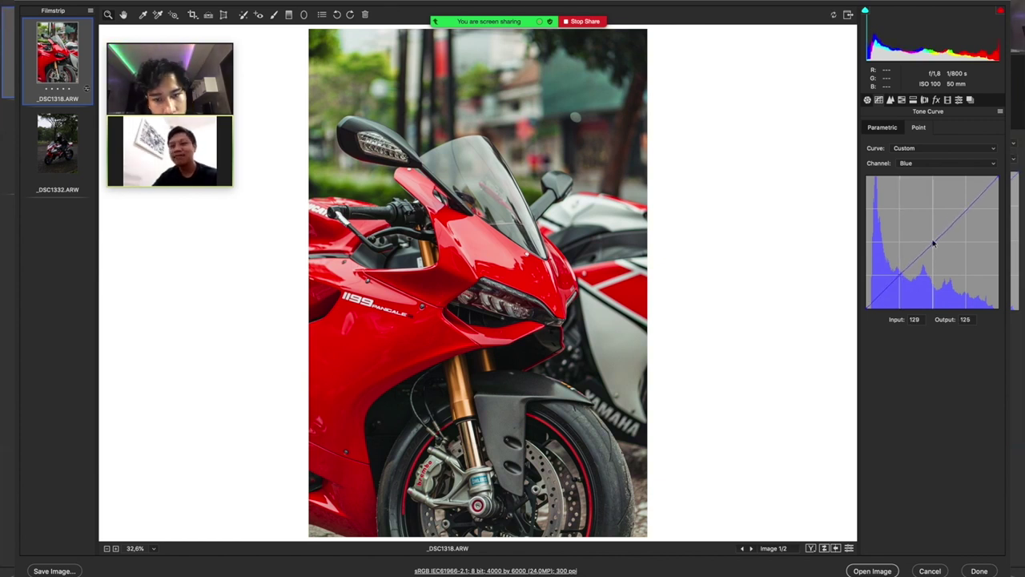
drag(933, 240, 933, 243)
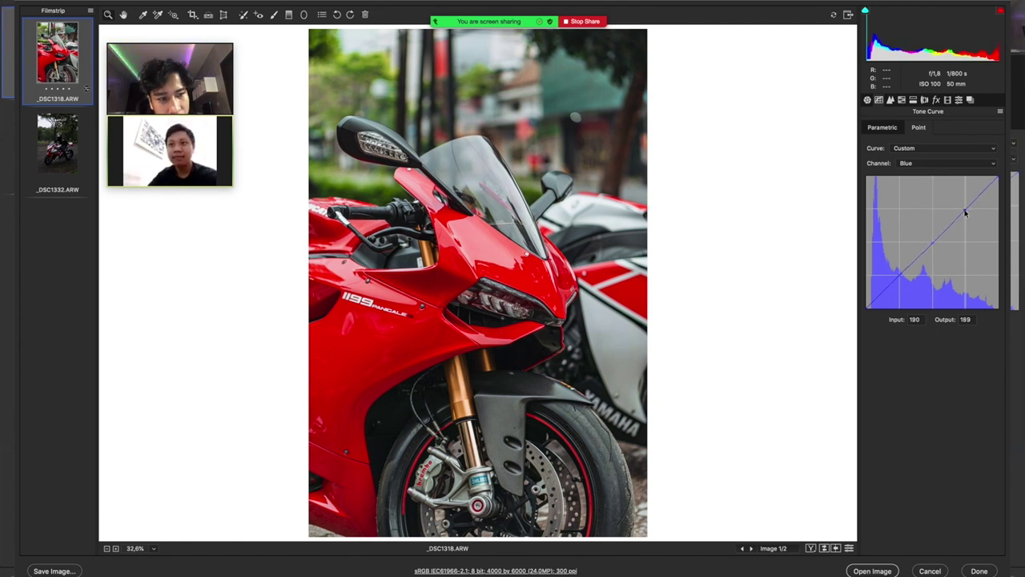
drag(966, 212, 966, 214)
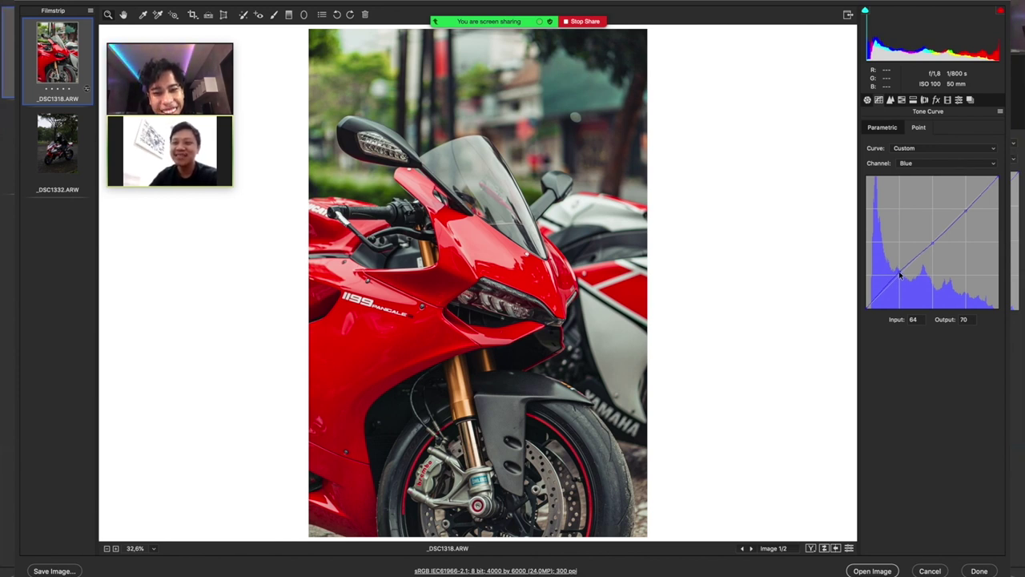
drag(900, 275, 900, 275)
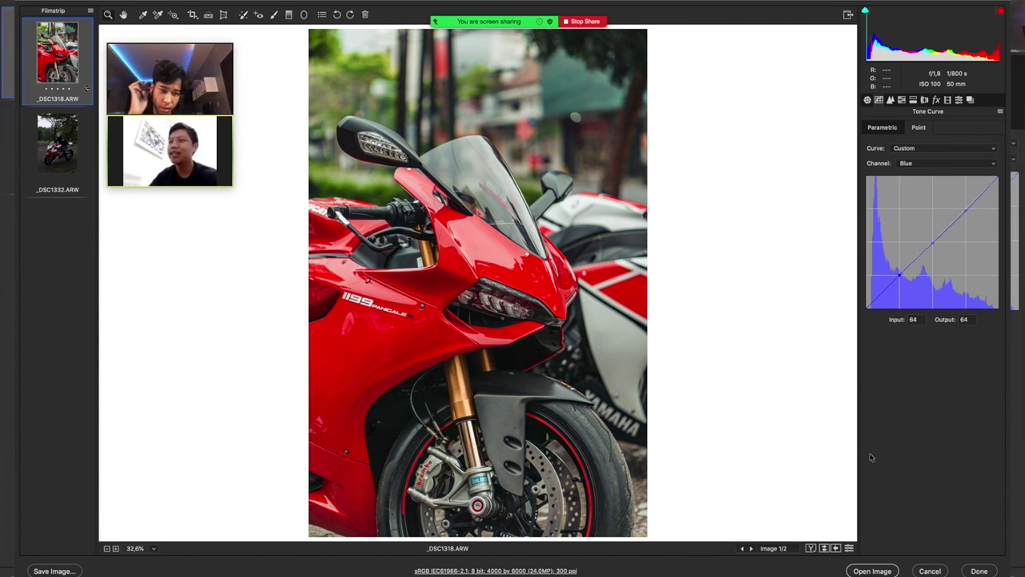
click(849, 548)
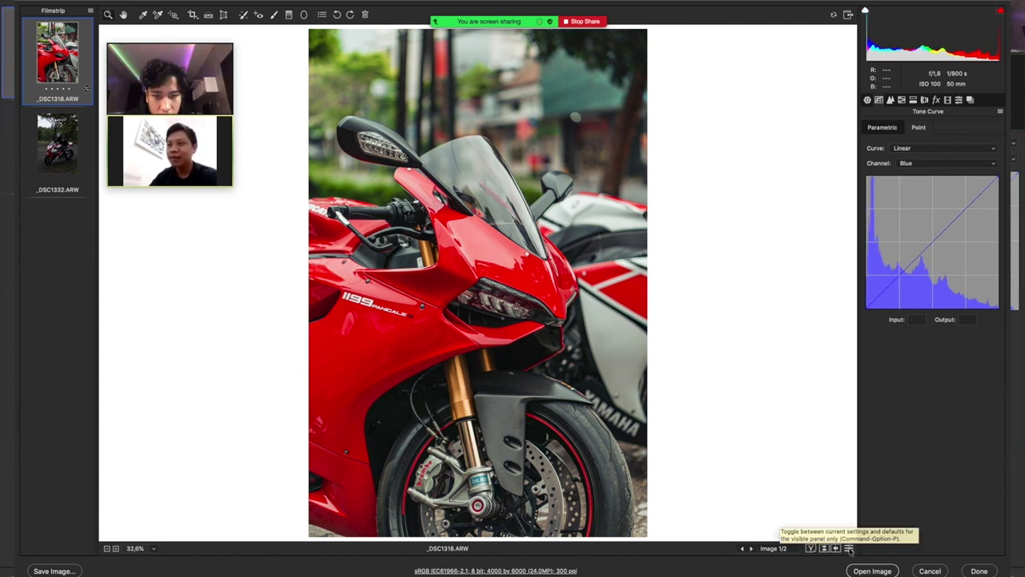
click(849, 547)
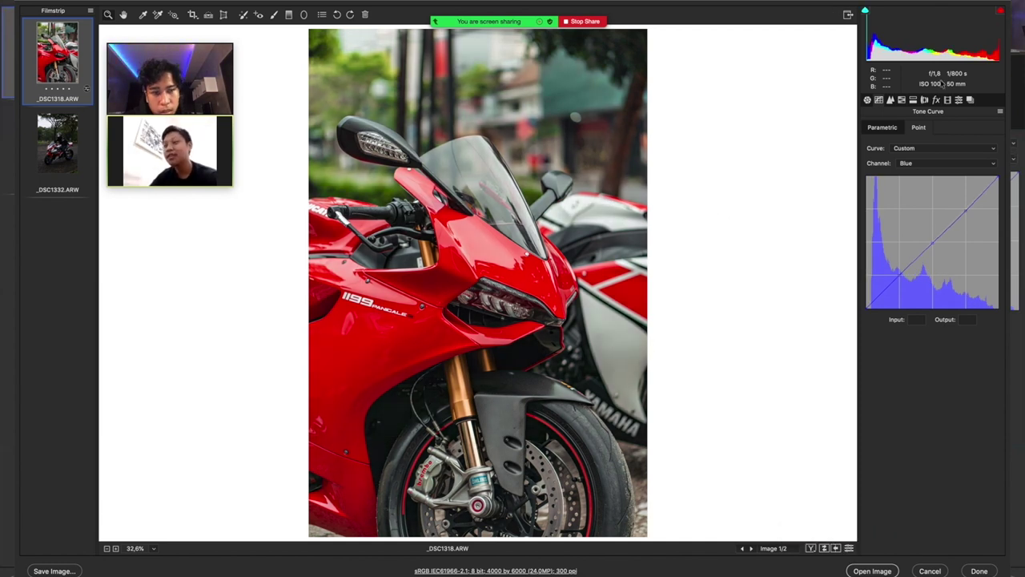
click(913, 99)
Shift hues to Yellows -35, Aquas -75, Blues -25, Purples -100, Reds +15, then show Presets.
click(901, 99)
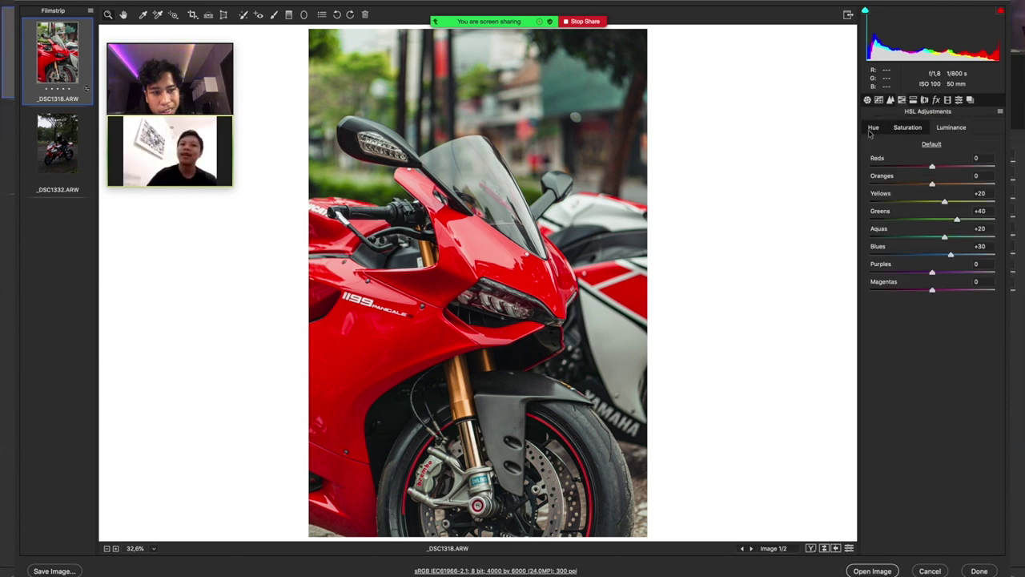
click(873, 128)
drag(908, 219, 899, 220)
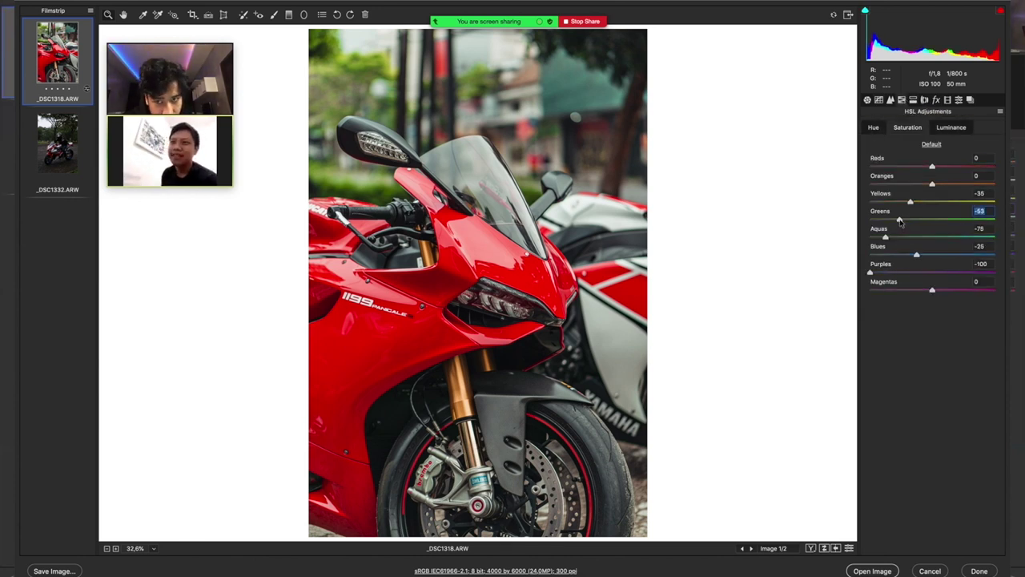
click(908, 128)
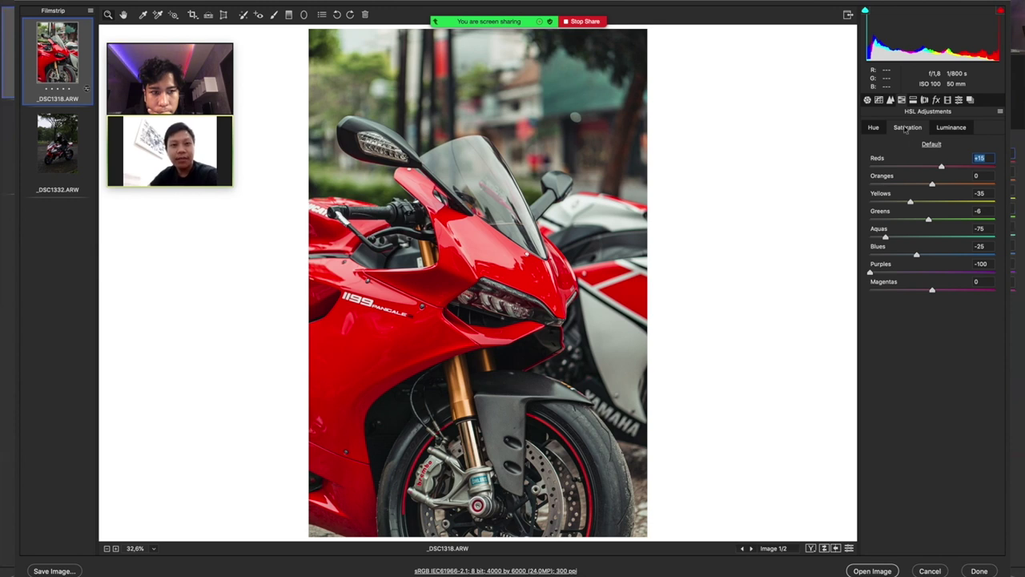
click(959, 99)
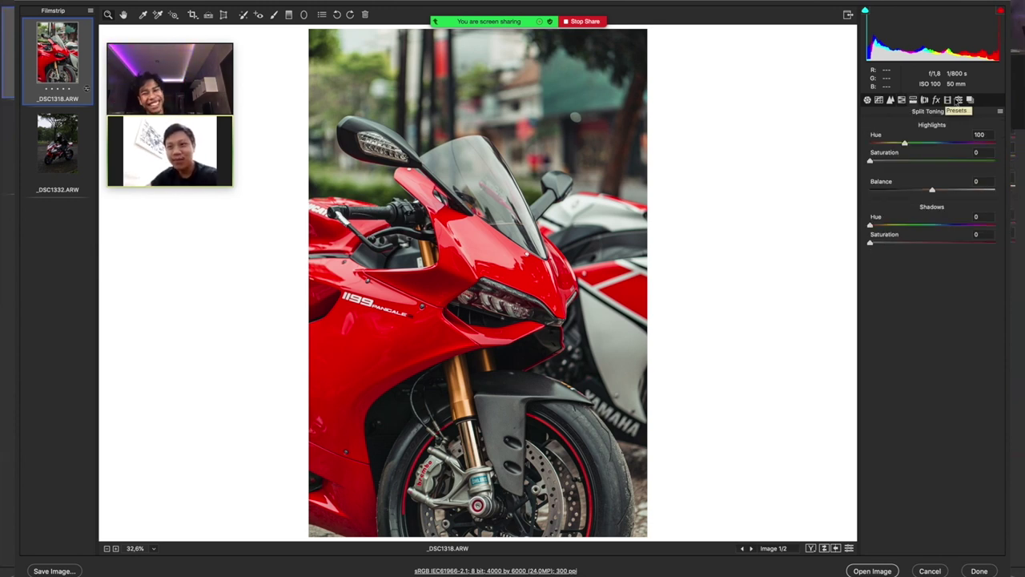
click(958, 100)
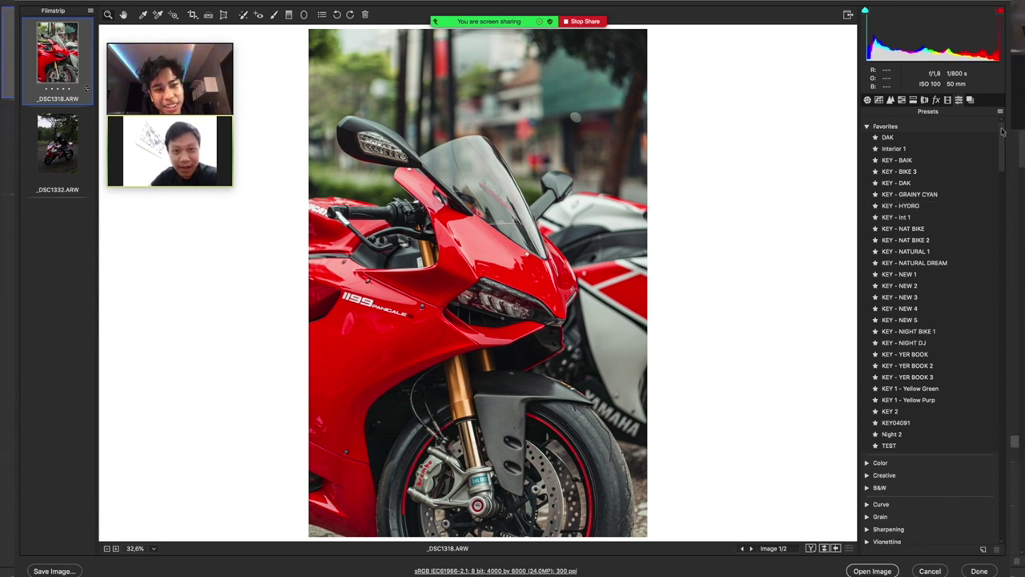
Apply the KEY - NAT BIKE 2 preset from the Favorites presets list.
drag(1002, 130, 1001, 180)
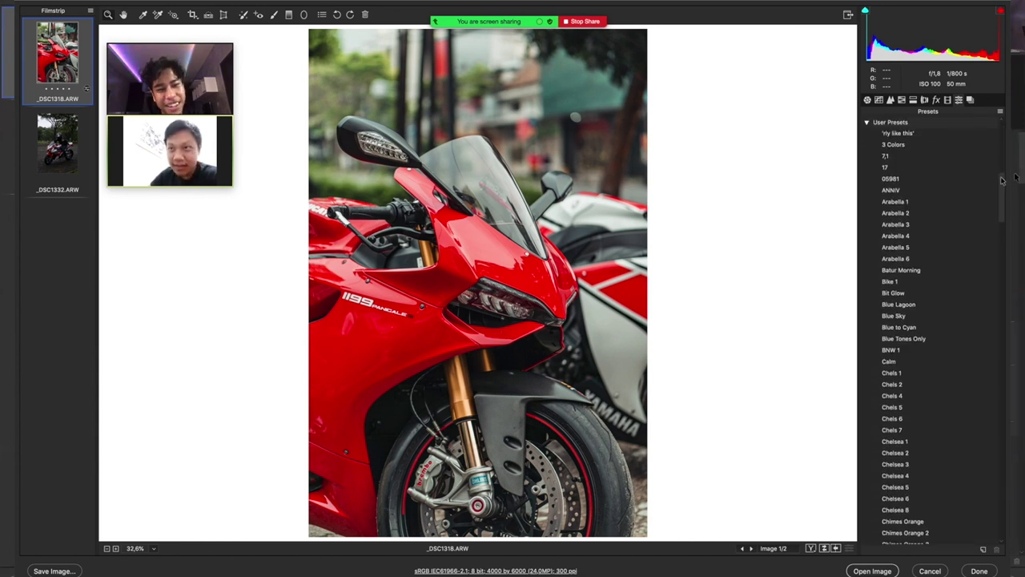
mouse_move(1002, 180)
mouse_down()
mouse_move(991, 382)
mouse_move(999, 453)
mouse_up()
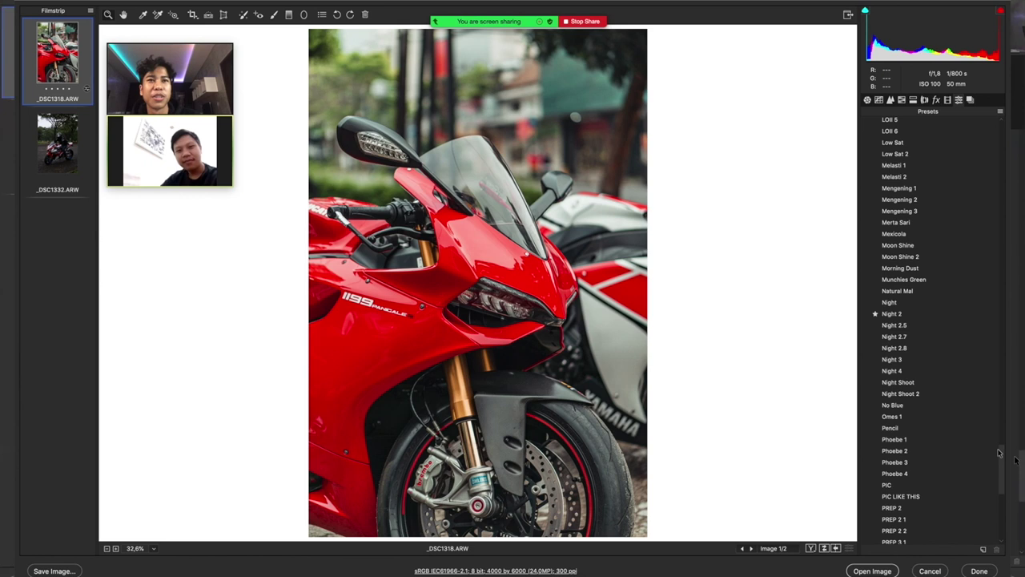
mouse_move(999, 453)
mouse_down()
mouse_move(1003, 488)
mouse_move(1001, 369)
mouse_up()
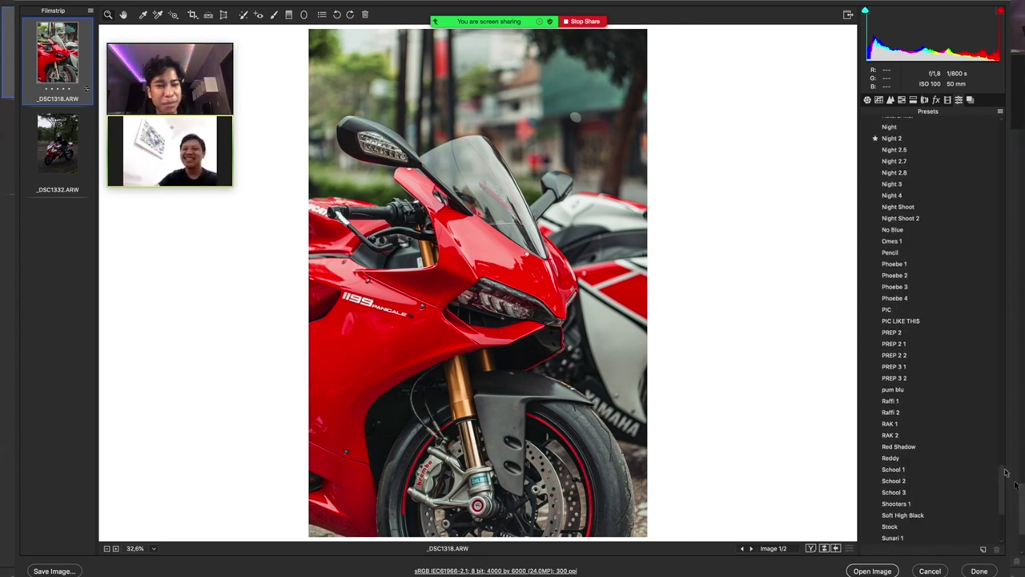
drag(992, 262, 985, 88)
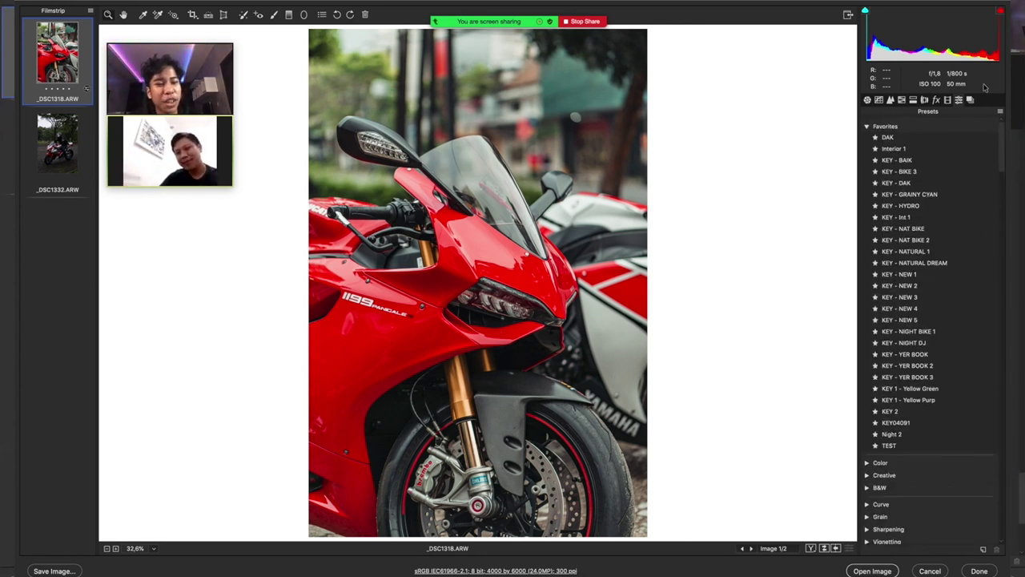
click(901, 240)
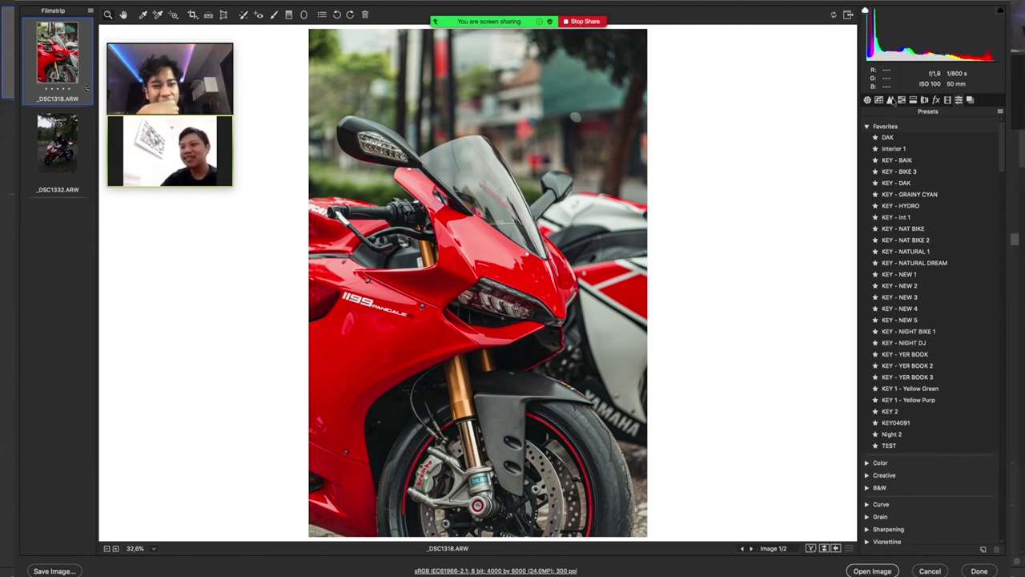
click(878, 99)
Set the split-toning Shadows Hue to 225 and Saturation to 10.
click(949, 227)
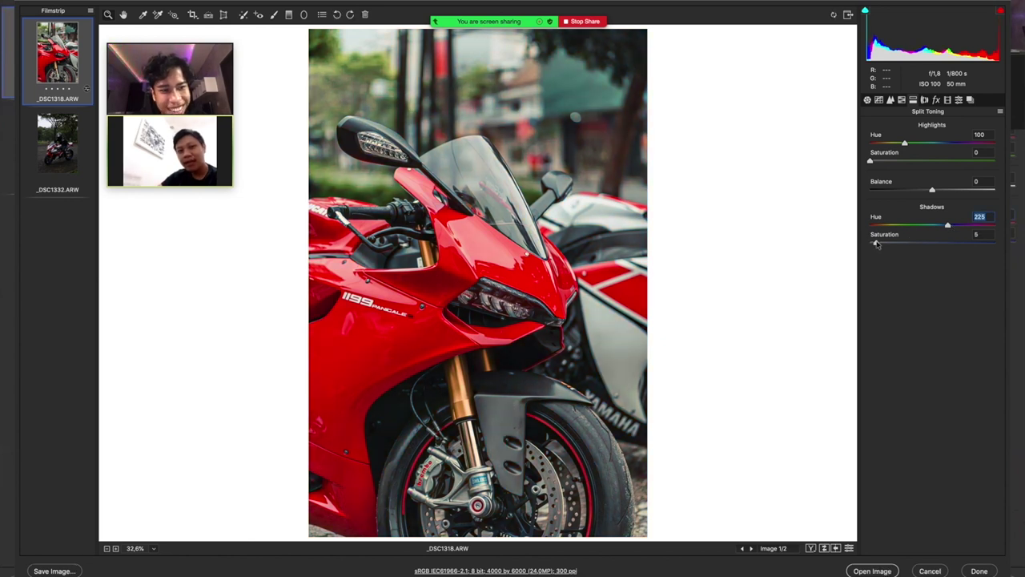
drag(878, 244, 882, 243)
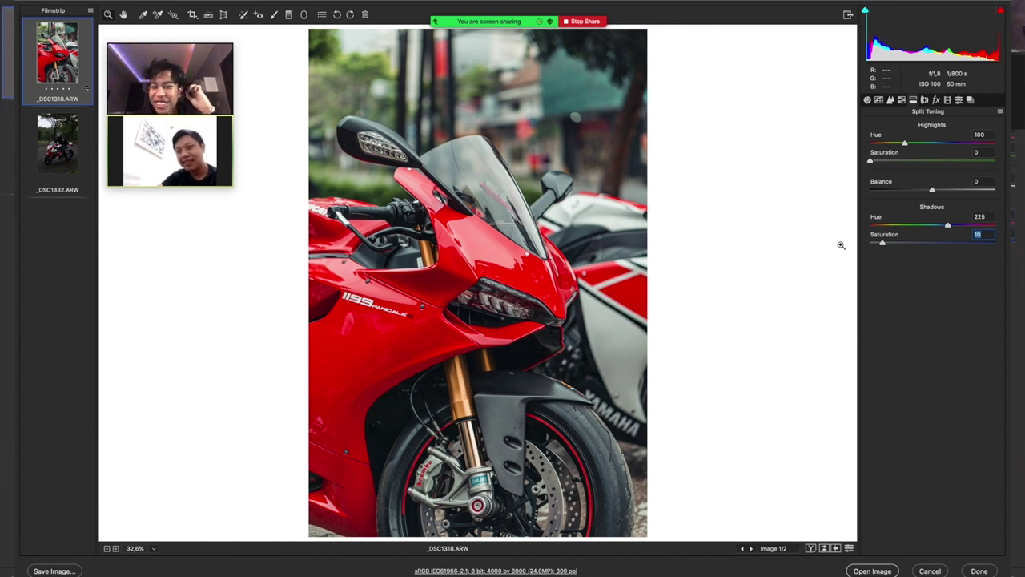
click(924, 100)
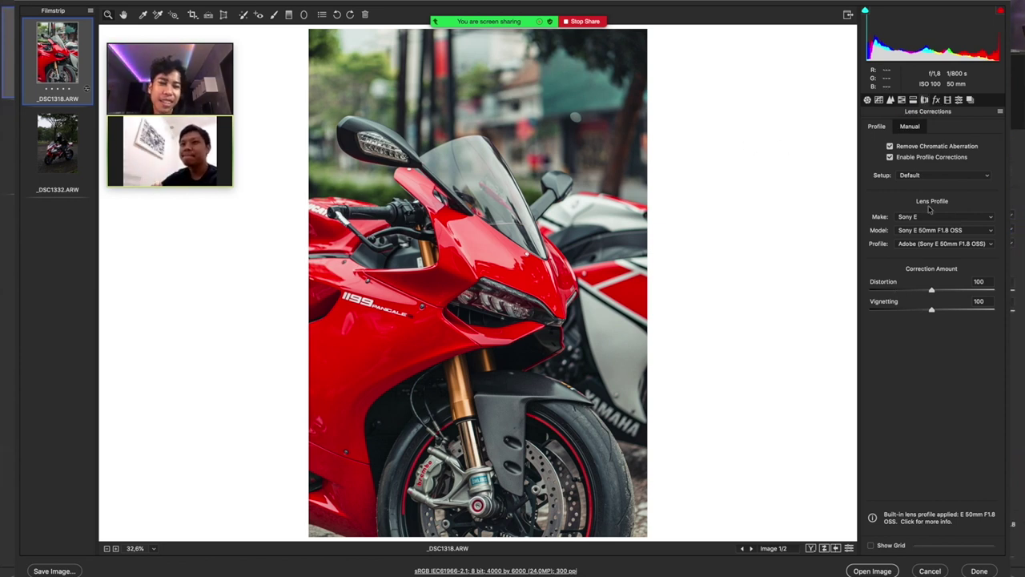
Add grain with Amount 25 and Size 20.
click(937, 100)
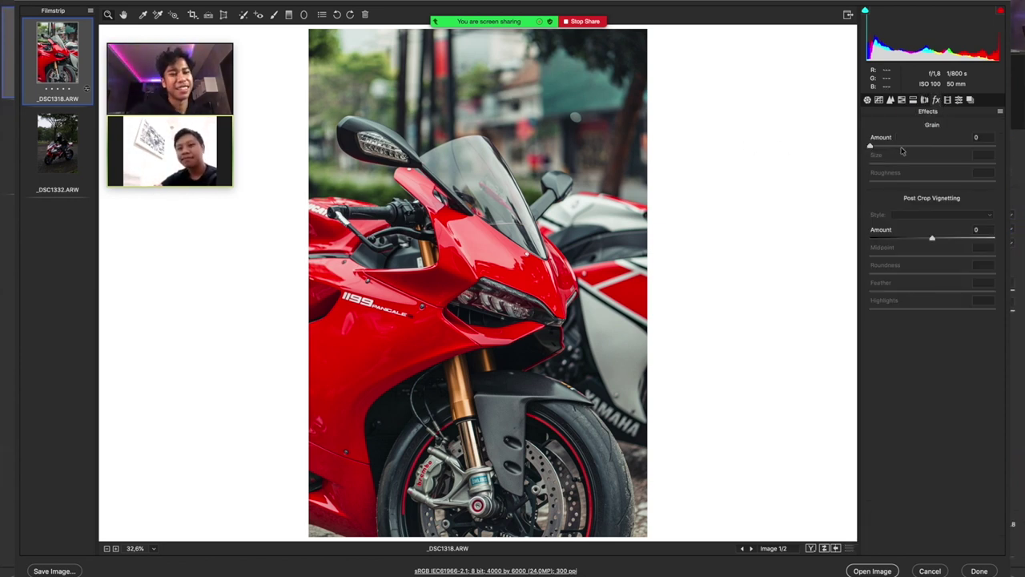
drag(901, 147, 889, 146)
drag(902, 164, 920, 164)
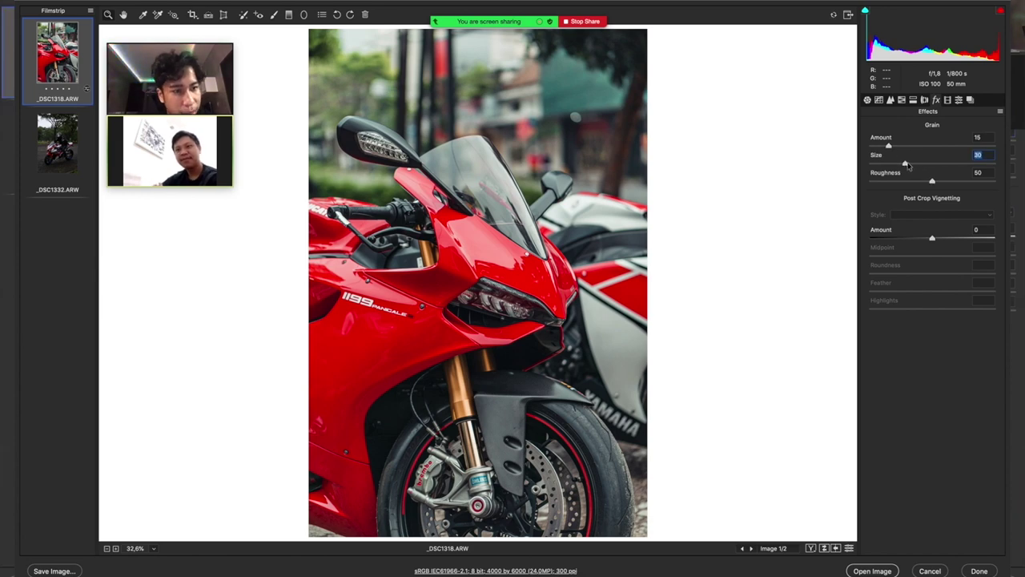
Set post-crop vignetting to Amount -20, Midpoint 0, Roundness 100, Feather 100.
drag(572, 157, 606, 173)
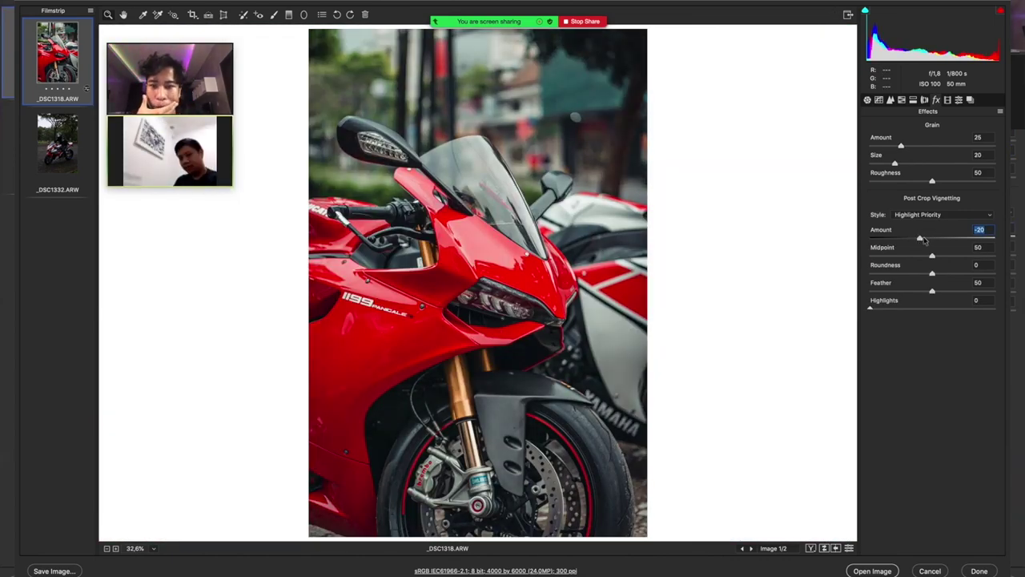
key(Tab)
text(0)
key(Tab)
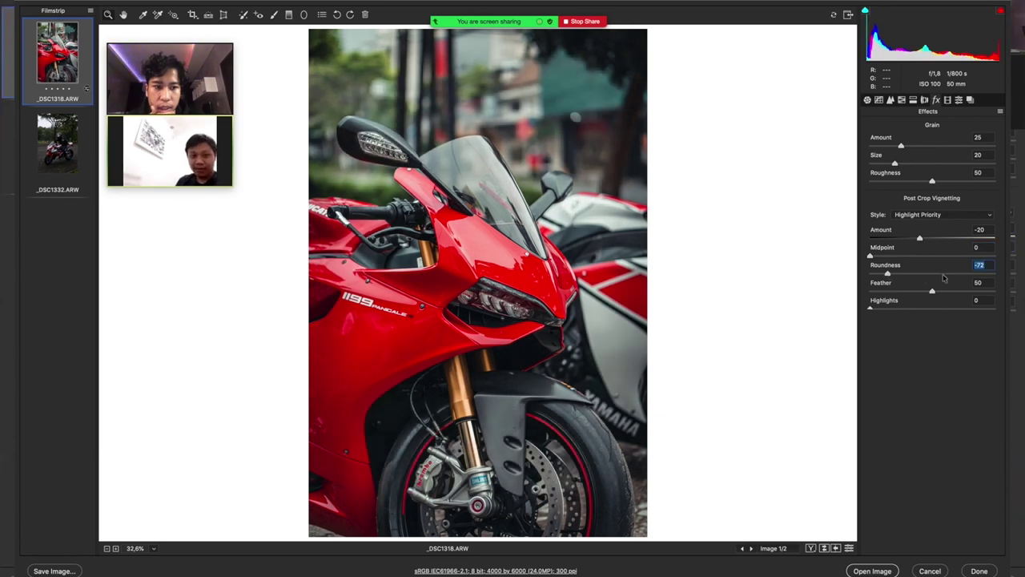
text(100)
key(Tab)
text(25)
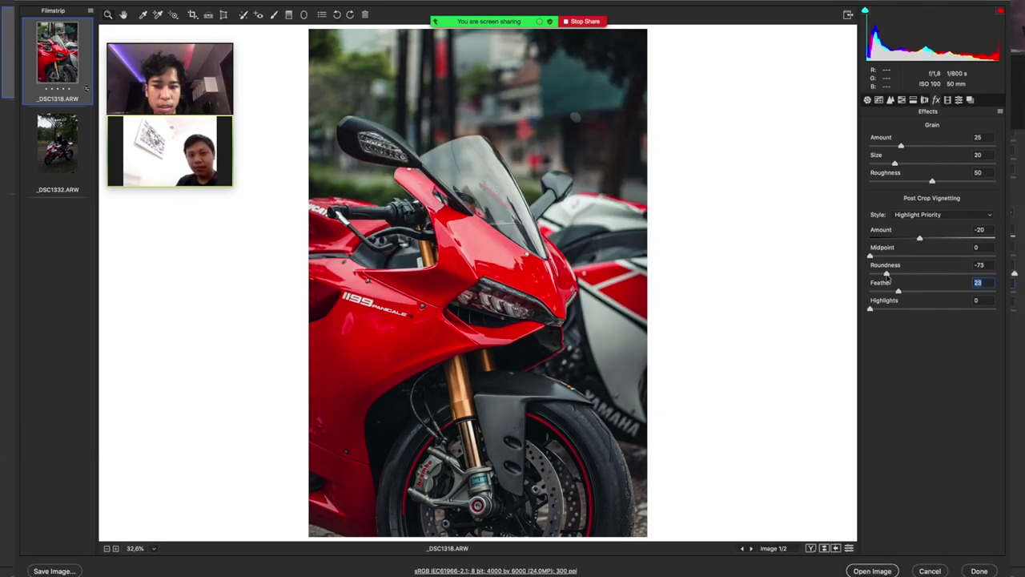
text(-100)
text(100)
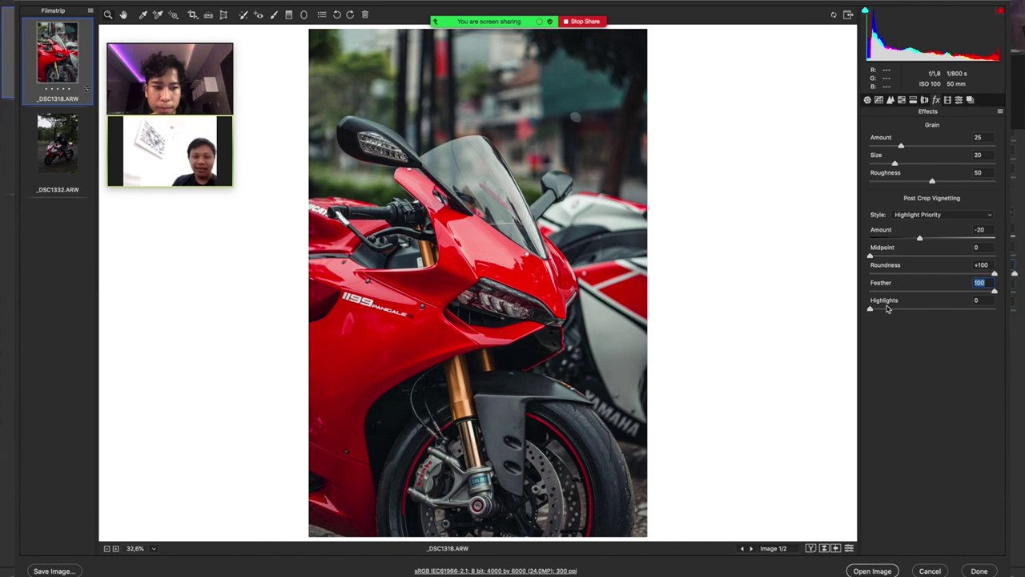
key(Tab)
text(100)
key(Tab)
text(100)
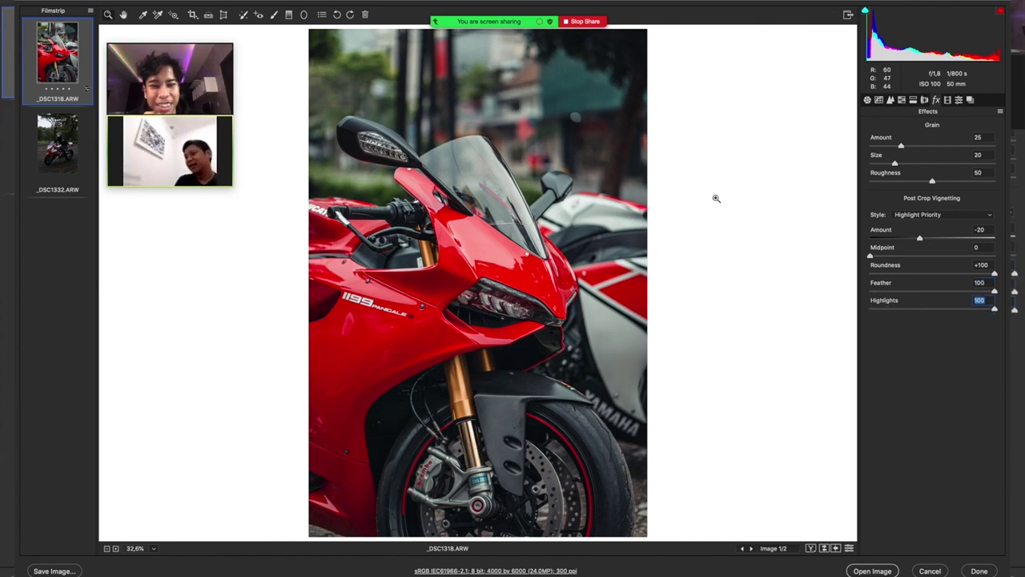
Reset the post-crop vignette amount to 0 and clear the crop.
double_click(931, 239)
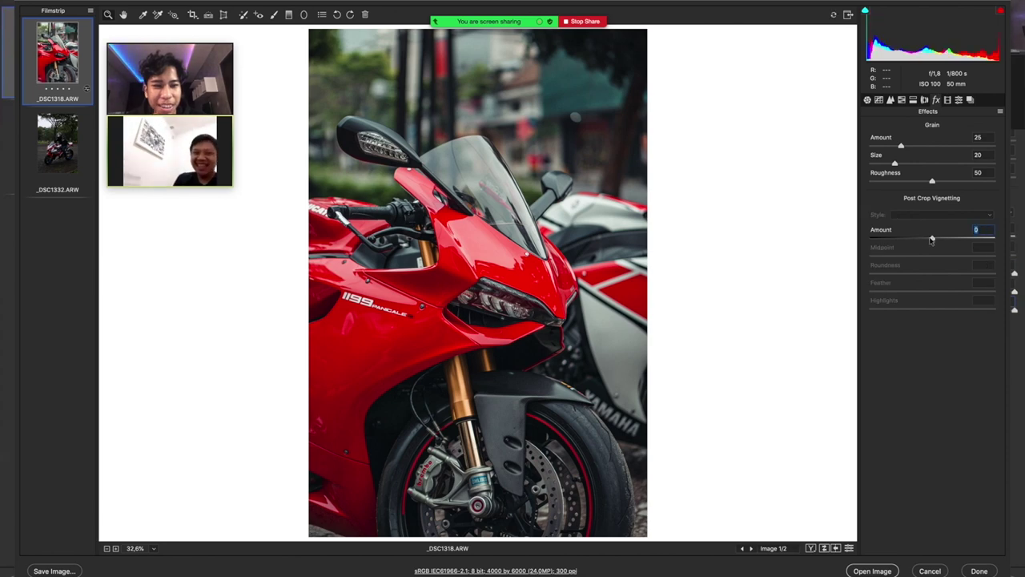
key(c)
right_click(535, 176)
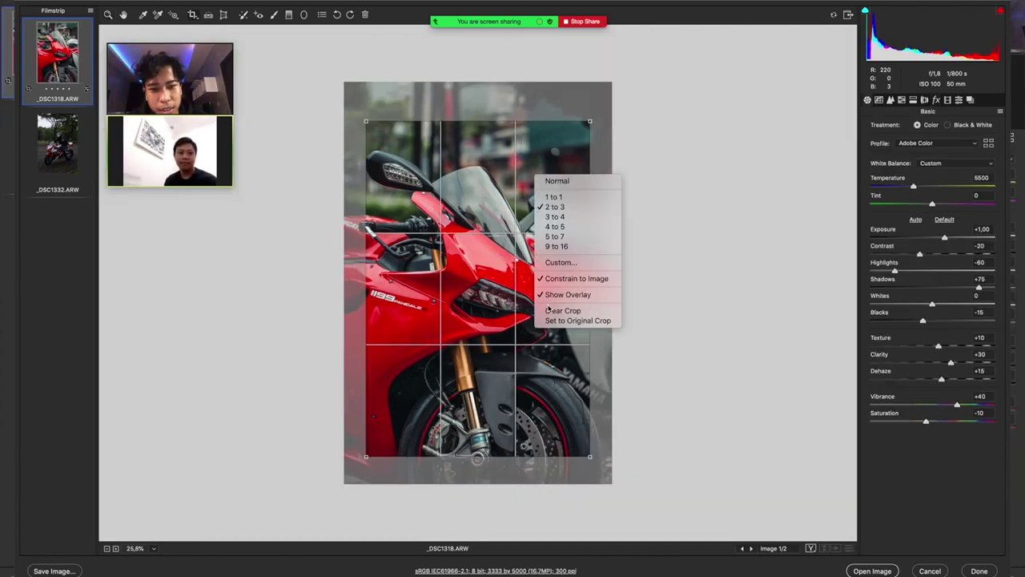
click(544, 310)
Apply the +50 local correction preset to the filter settings.
key(g)
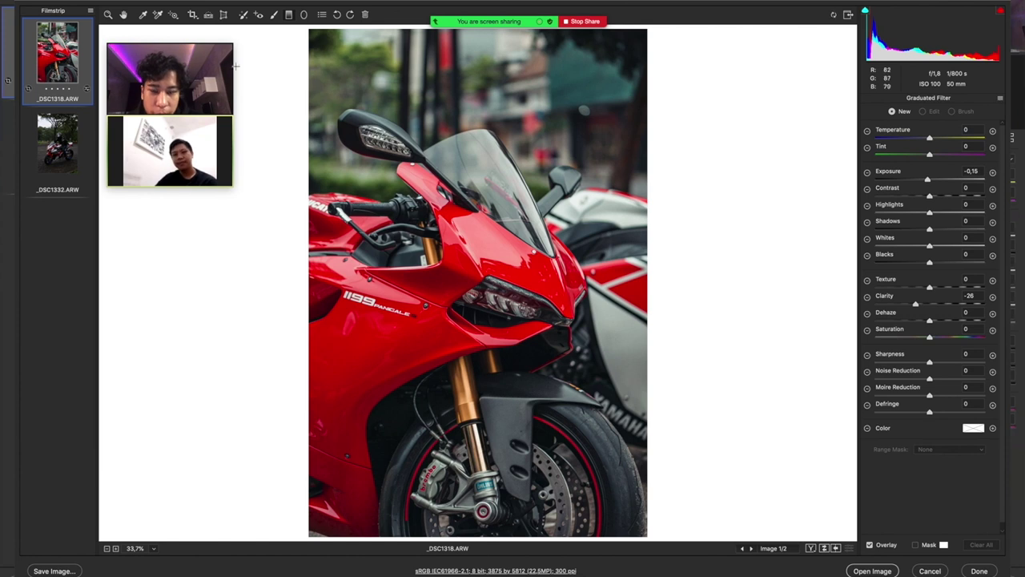
click(999, 99)
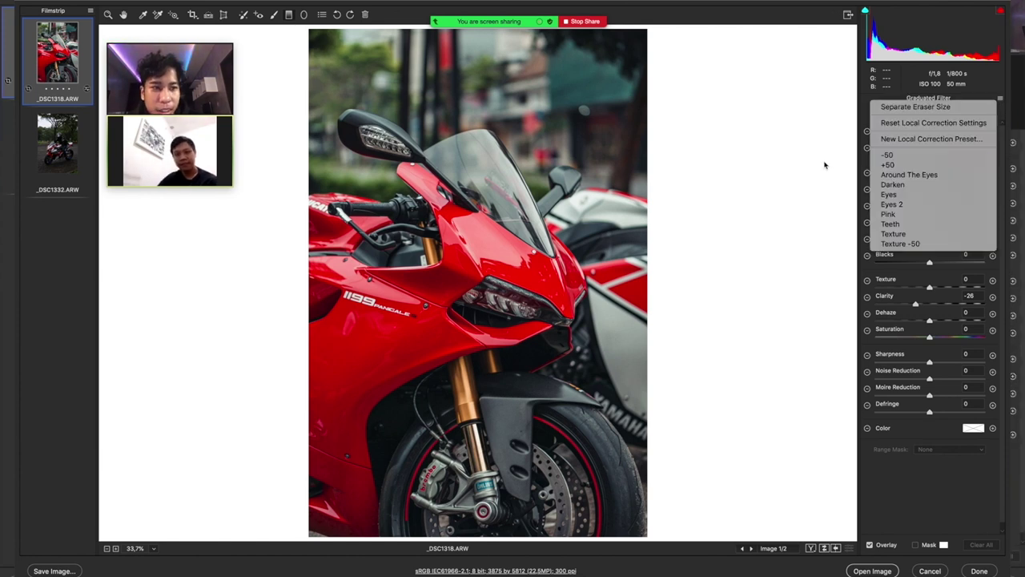
click(901, 166)
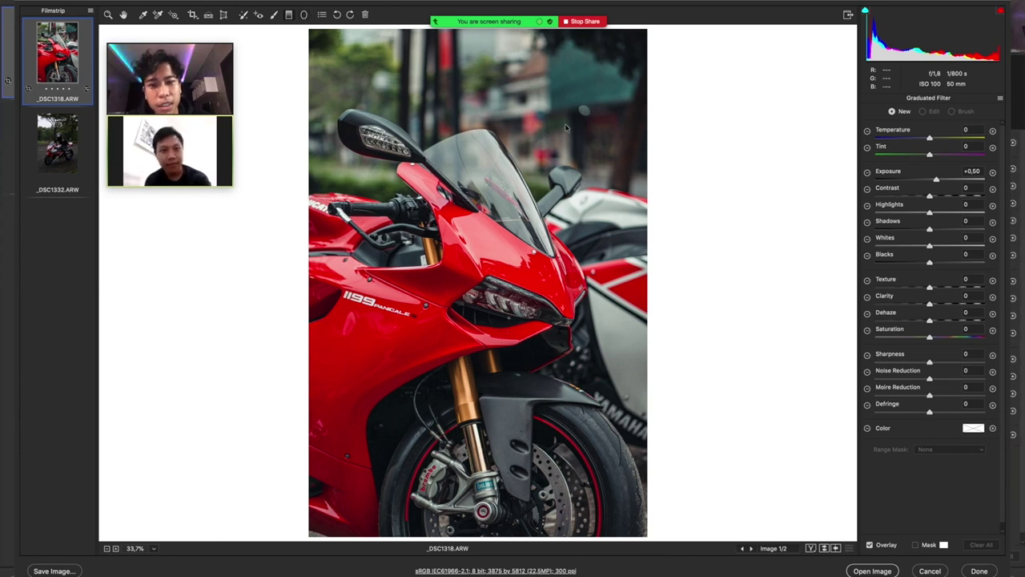
click(999, 98)
Draw an inside-effect radial filter over the headlight at +2.10 exposure.
key(j)
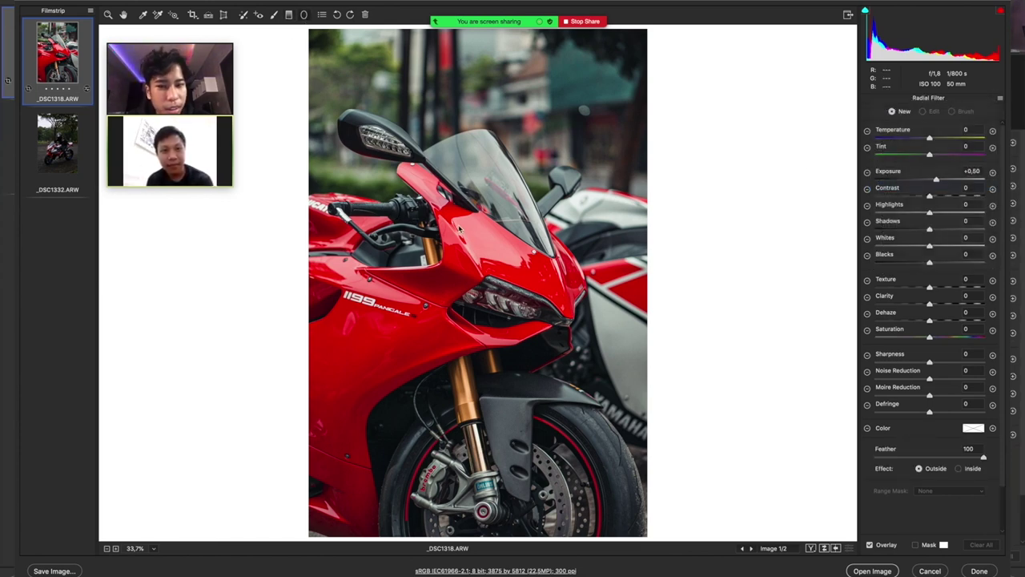
scroll(459, 230, up, 2)
scroll(459, 230, up, 2)
scroll(459, 229, up, 2)
scroll(458, 230, up, 2)
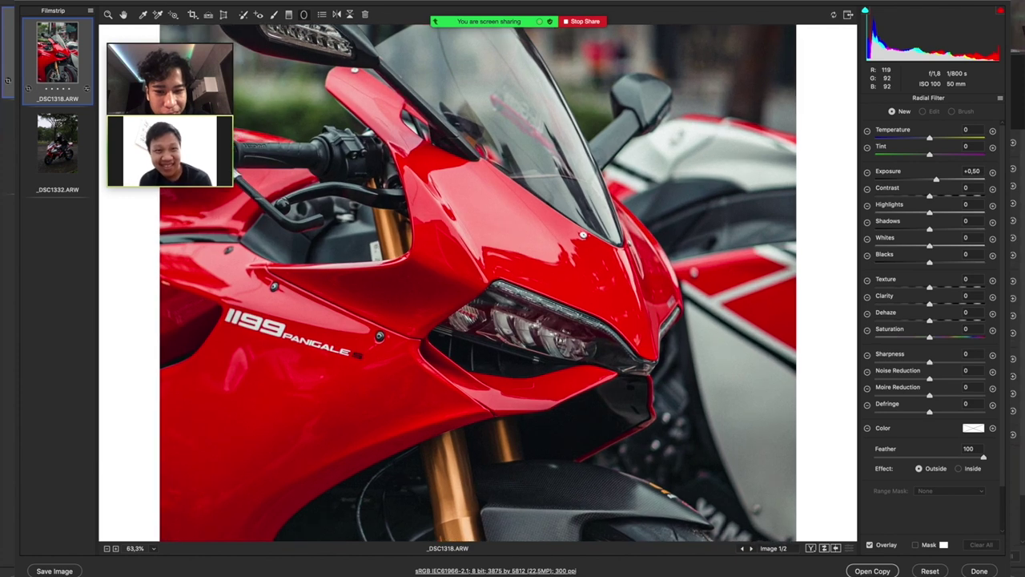
drag(545, 325, 713, 380)
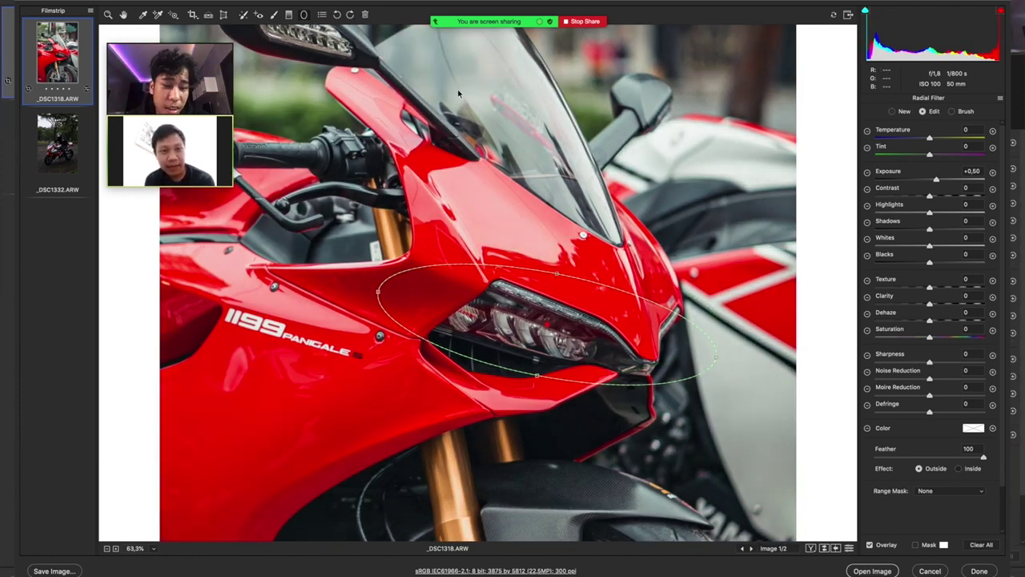
key(x)
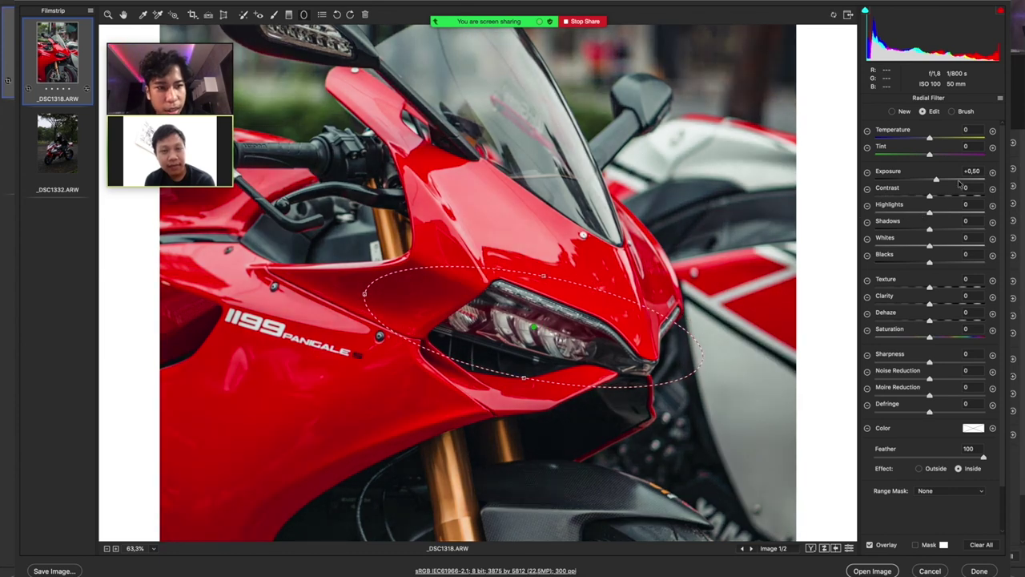
click(959, 180)
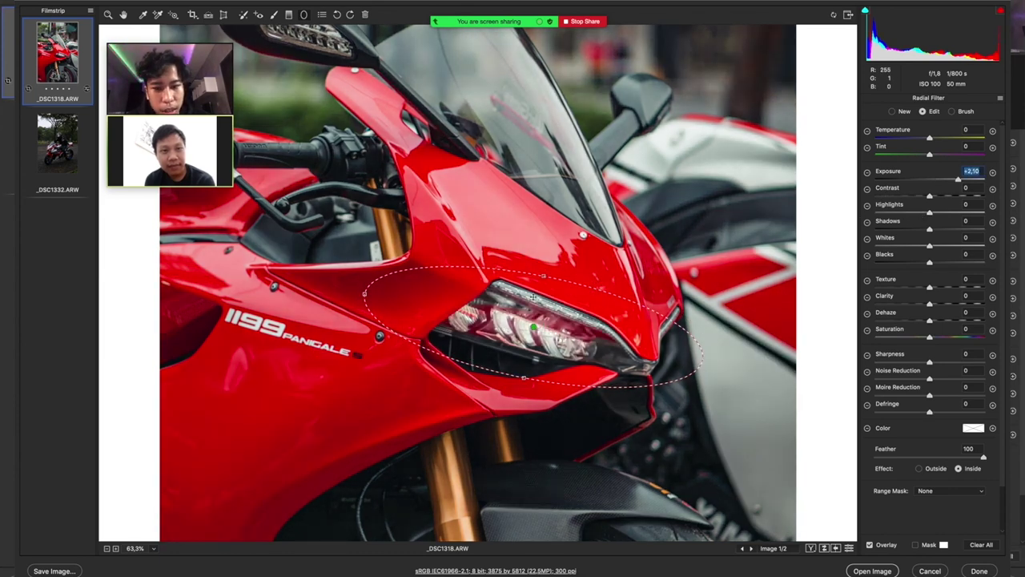
Rework the radial filter to Clarity +50 and Exposure +0.55, then delete it.
key(ctrl+0)
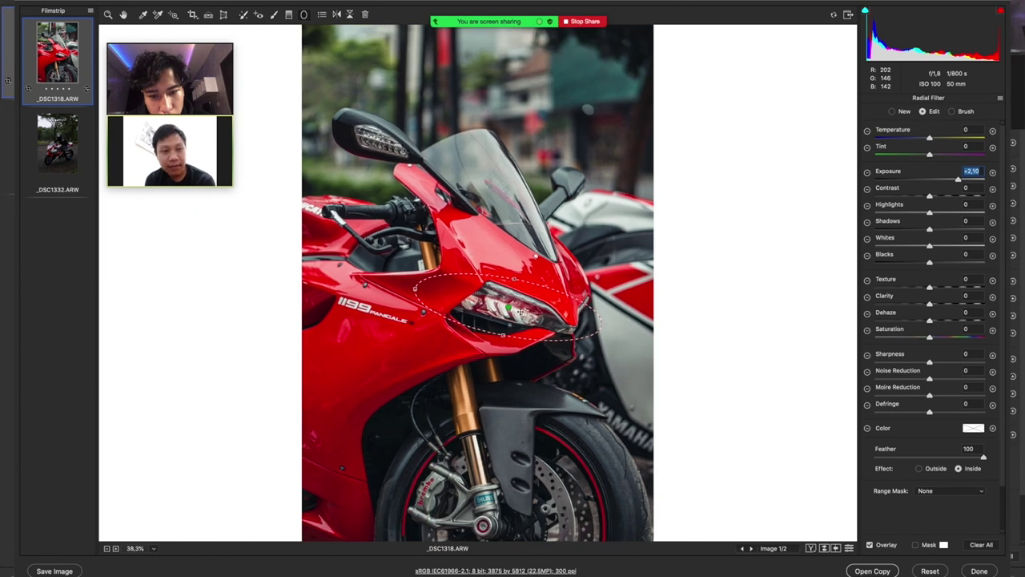
key(alt)
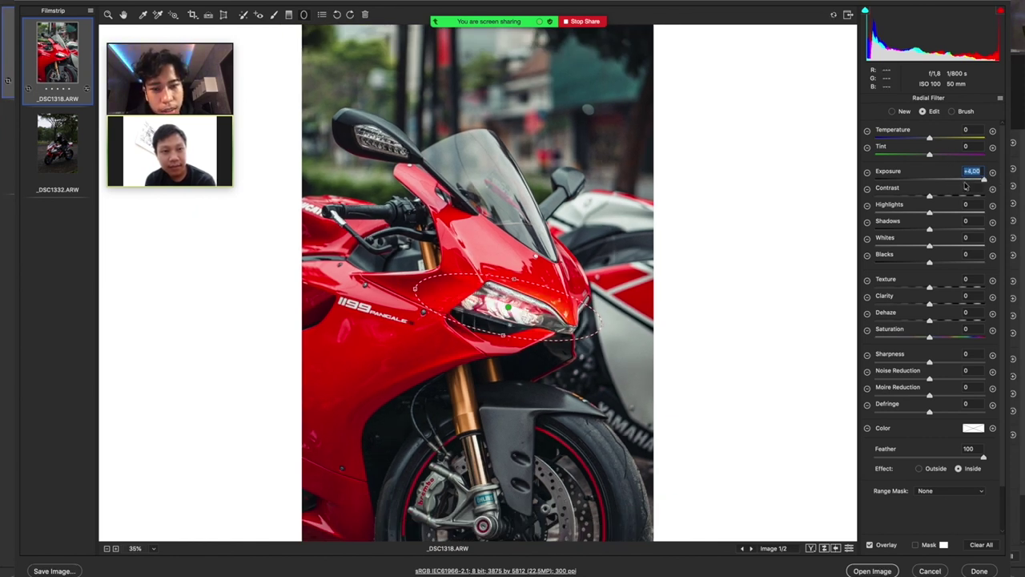
text(0)
key(Return)
scroll(790, 239, down, 2)
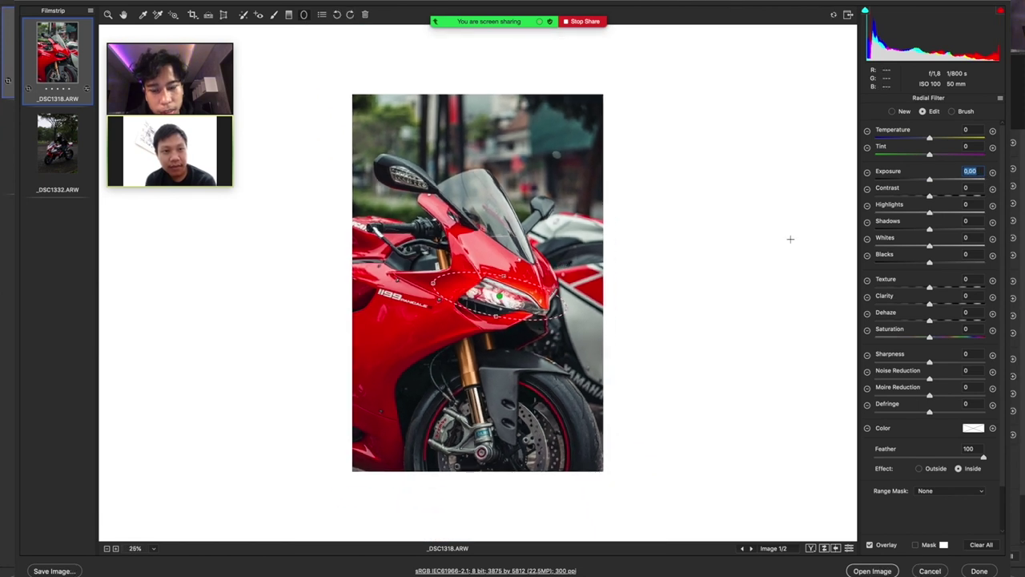
click(957, 303)
drag(929, 179, 937, 182)
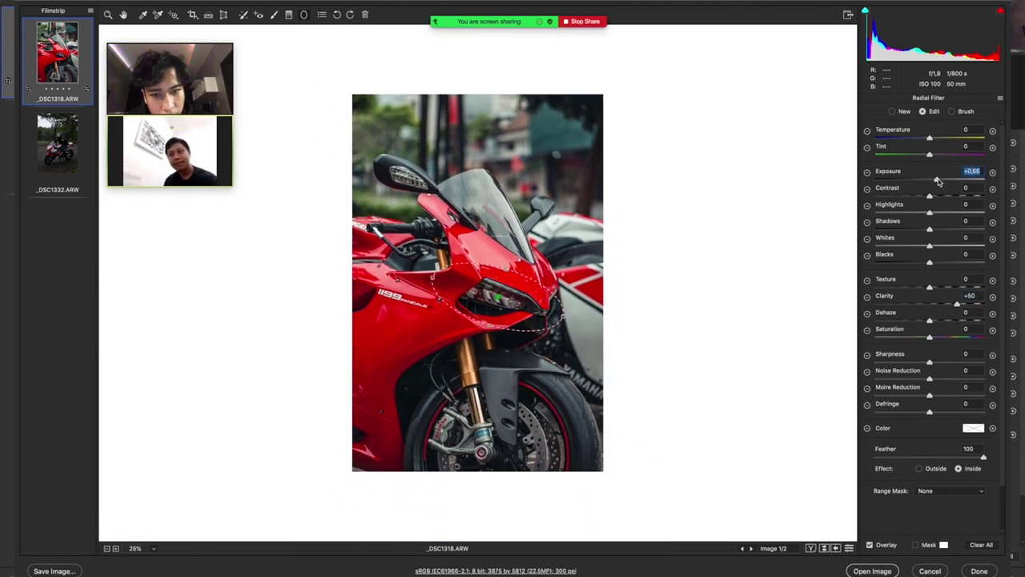
key(Delete)
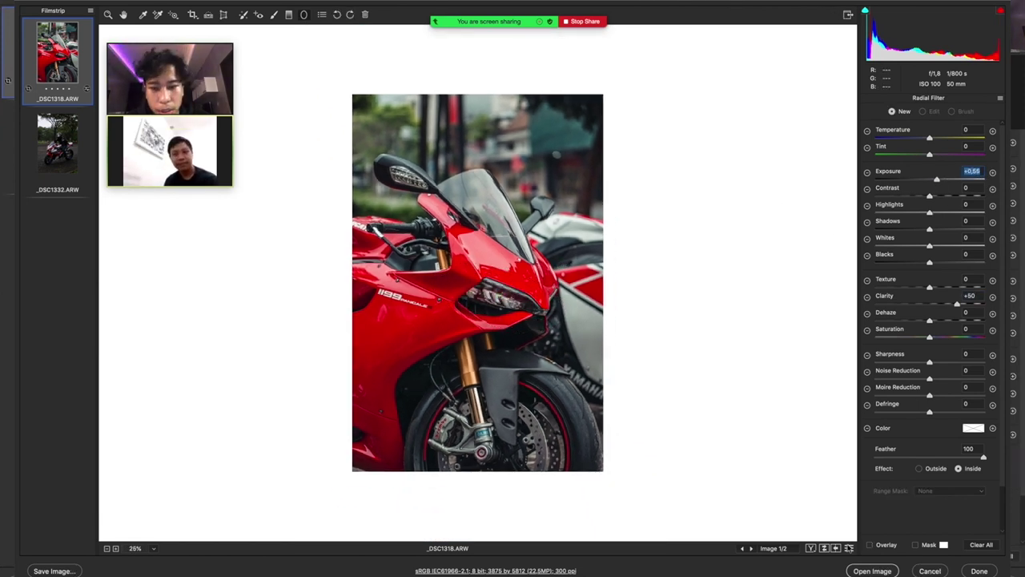
Draw a graduated filter tilted toward the fairing with Exposure +0.50 and Clarity +17.
key(g)
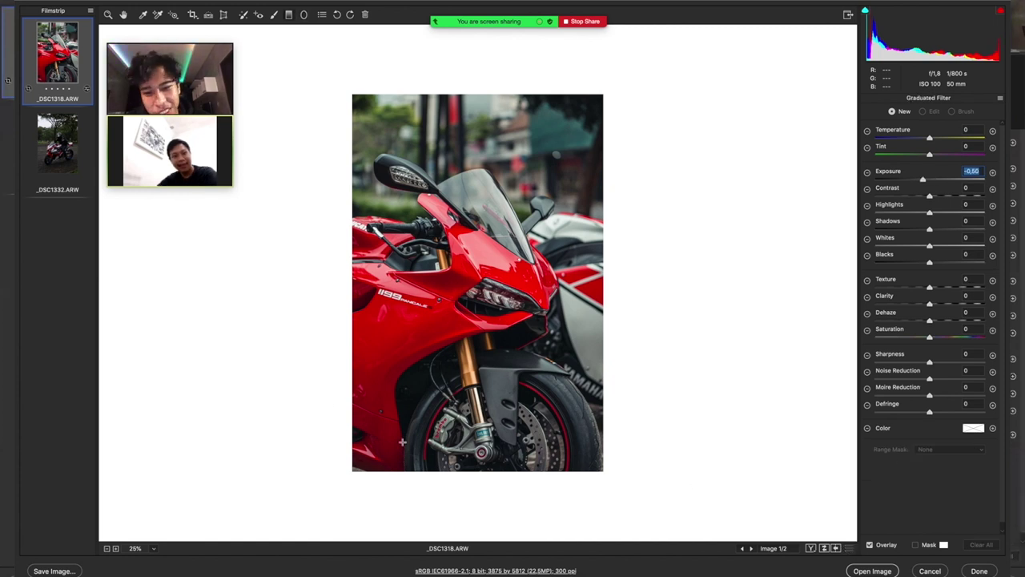
drag(403, 447, 443, 323)
drag(453, 287, 454, 276)
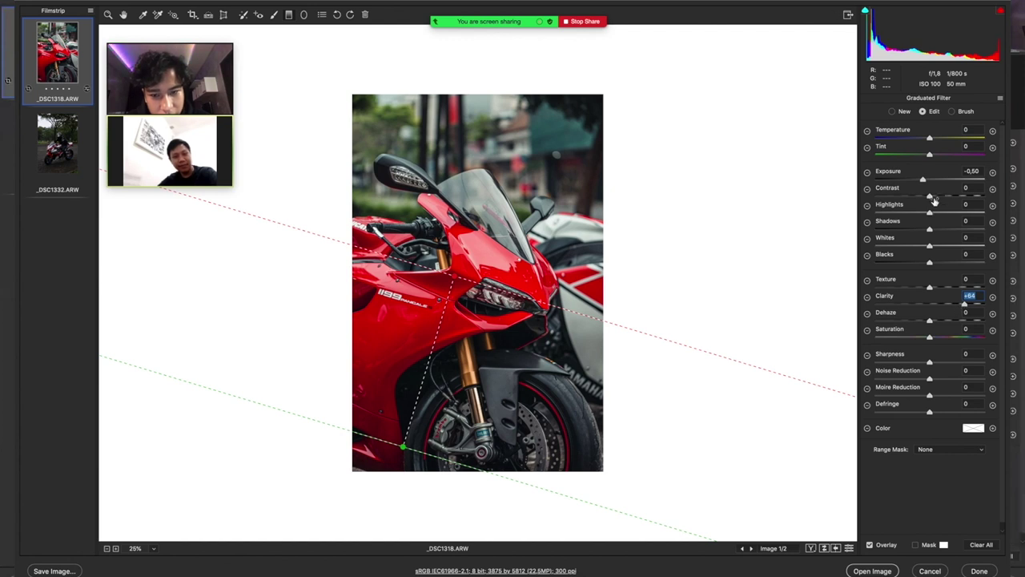
drag(933, 181, 936, 181)
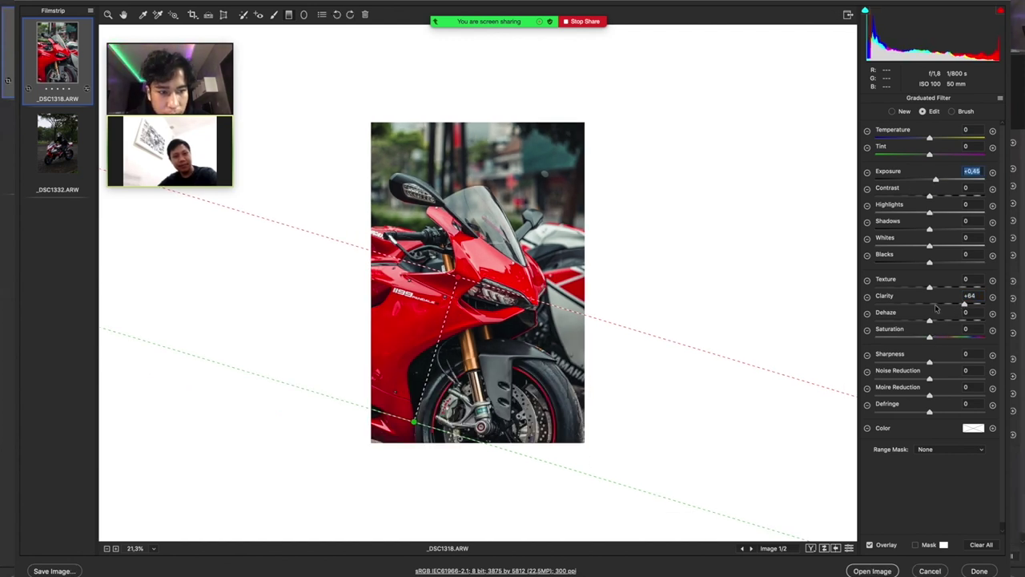
click(935, 306)
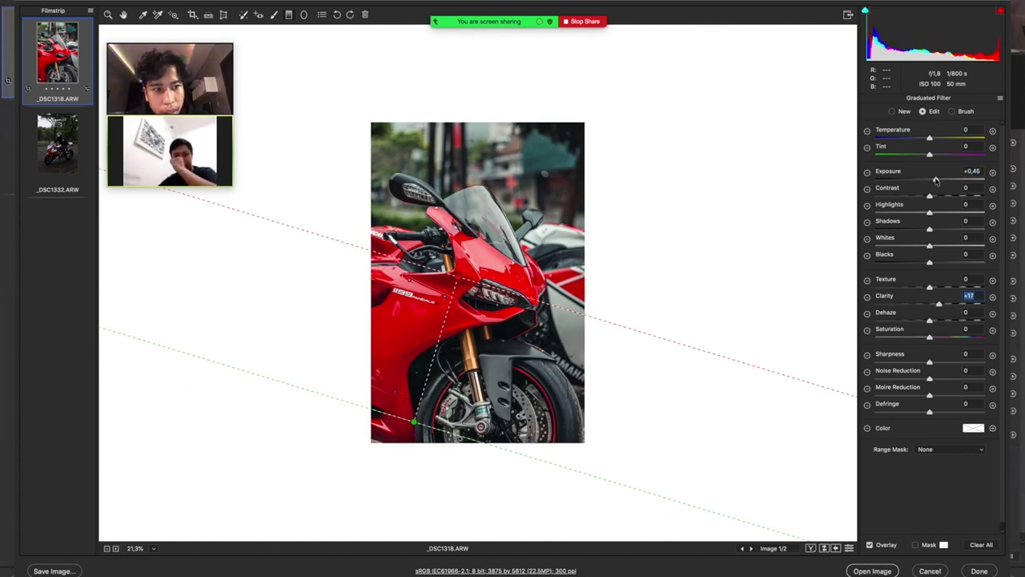
click(935, 181)
scroll(588, 328, up, 3)
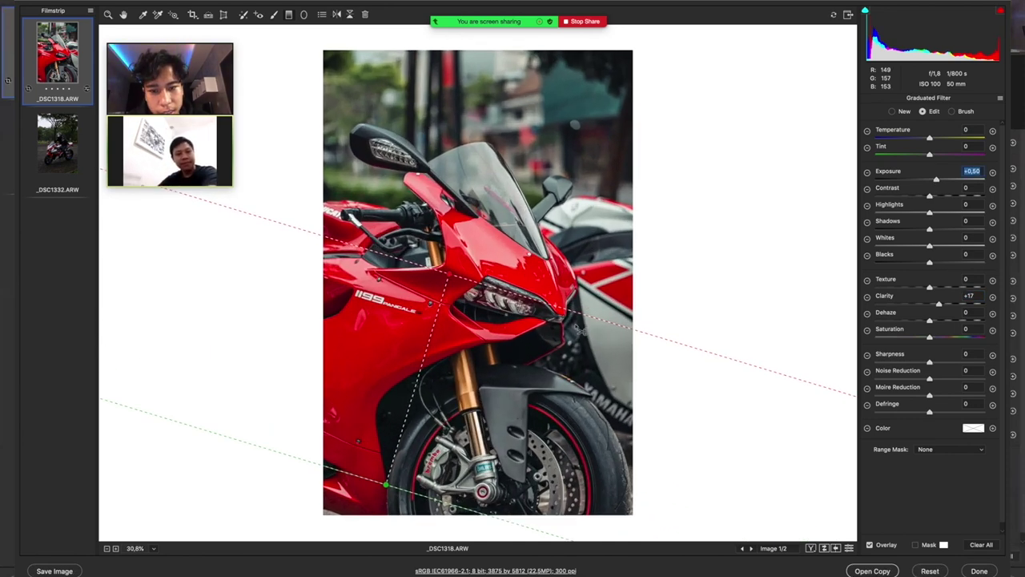
scroll(589, 331, down, 1)
Push Vibrance to +100, then undo back to Vibrance +40 and Saturation -10.
double_click(123, 14)
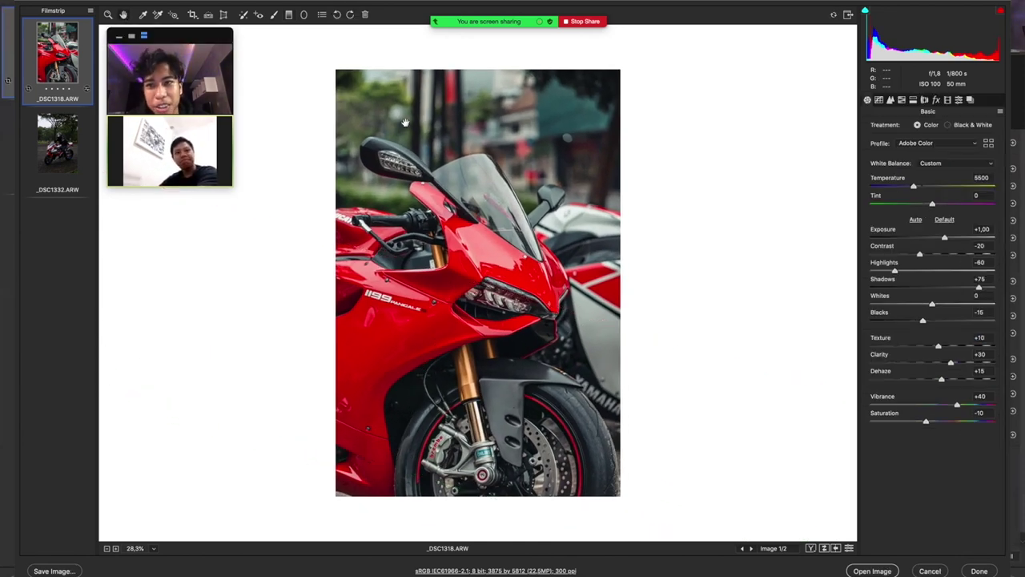
key(ctrl+plus)
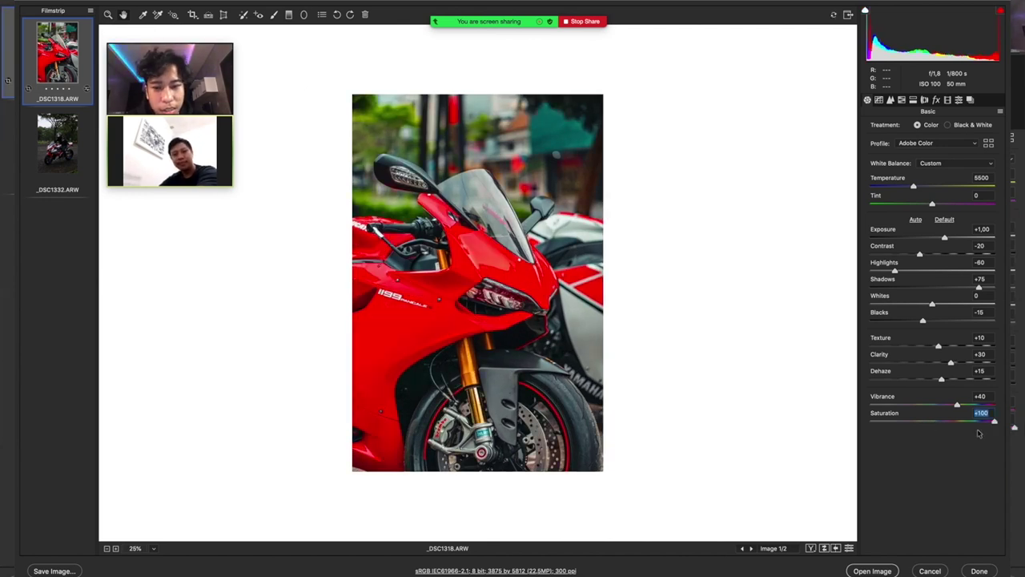
drag(957, 405, 994, 407)
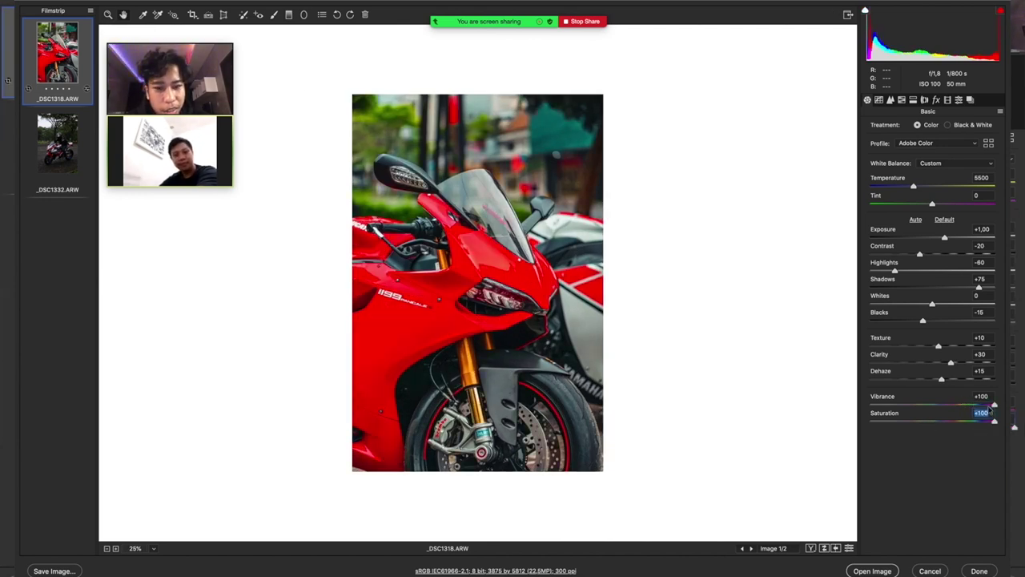
key(ctrl+z)
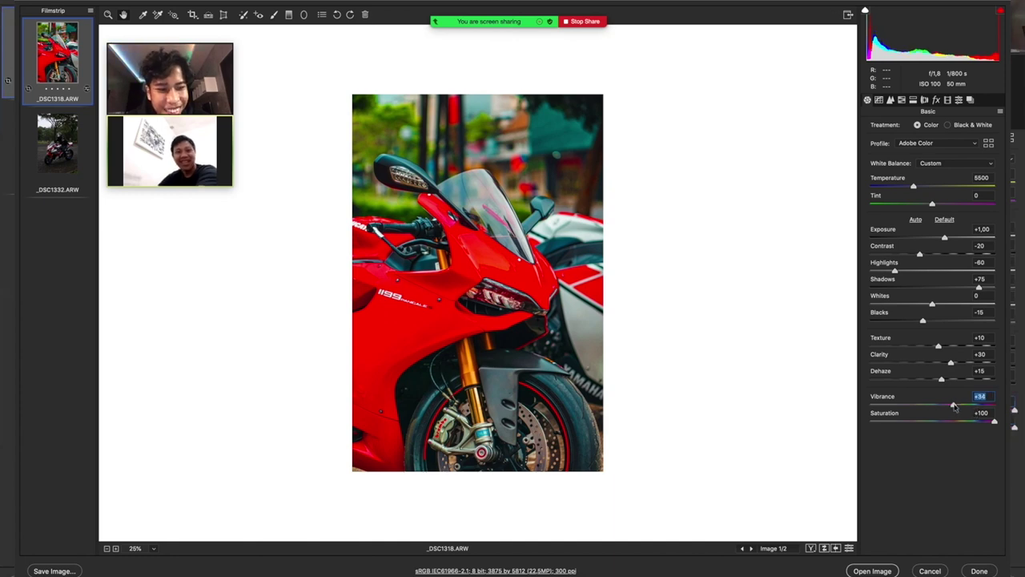
key(ctrl+z)
key(ctrl+minus)
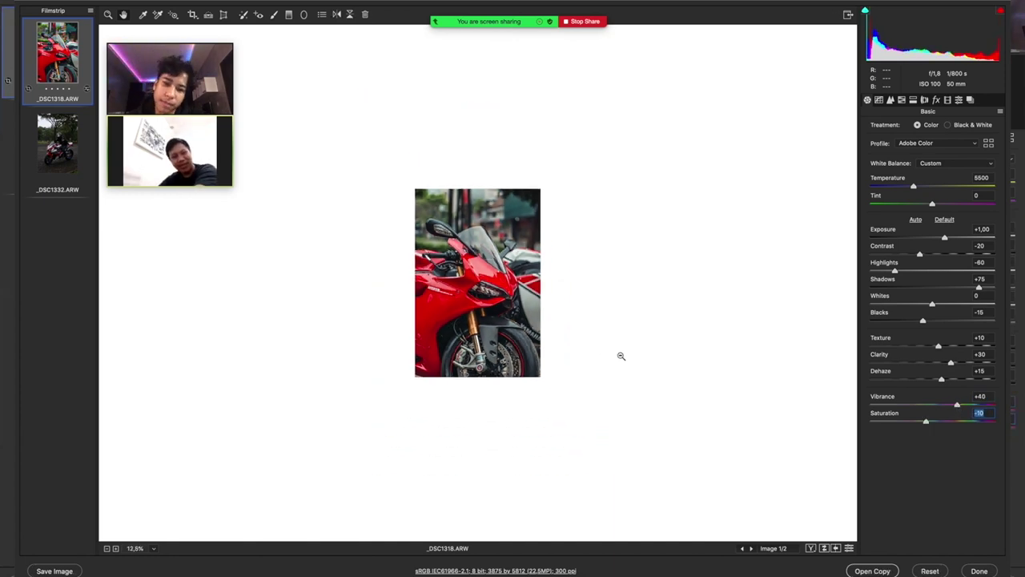
scroll(622, 336, up, 3)
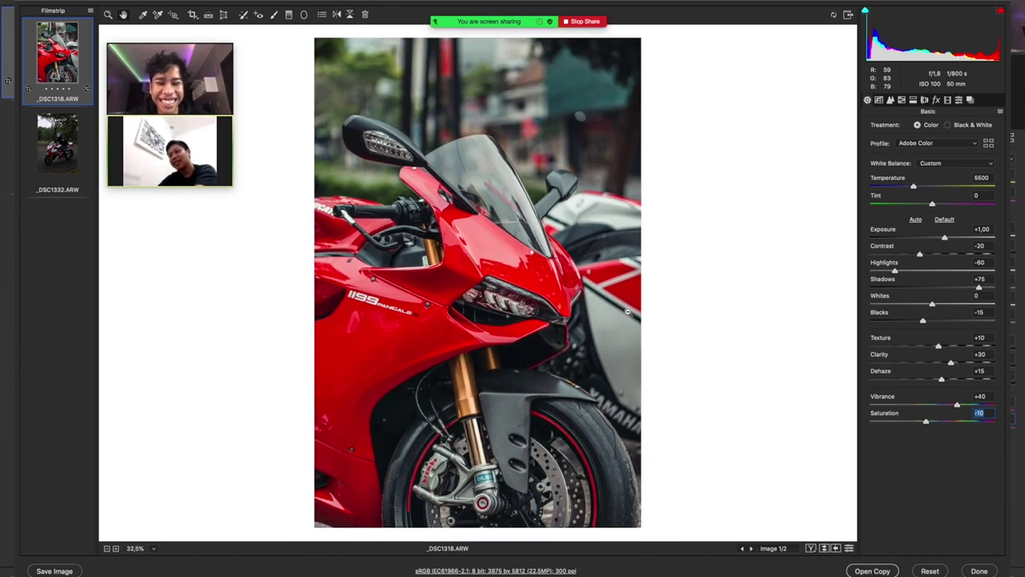
scroll(612, 296, down, 2)
On _DSC1332, try +1.00 exposure, reset it to 0, and pull highlights to -26.
key(ctrl+Right)
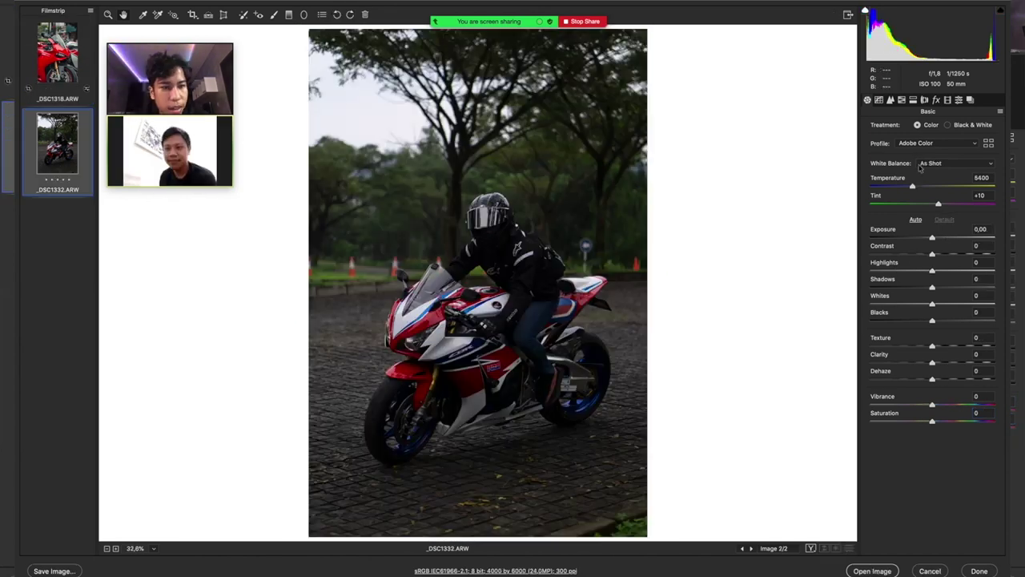
drag(931, 238, 967, 239)
double_click(946, 239)
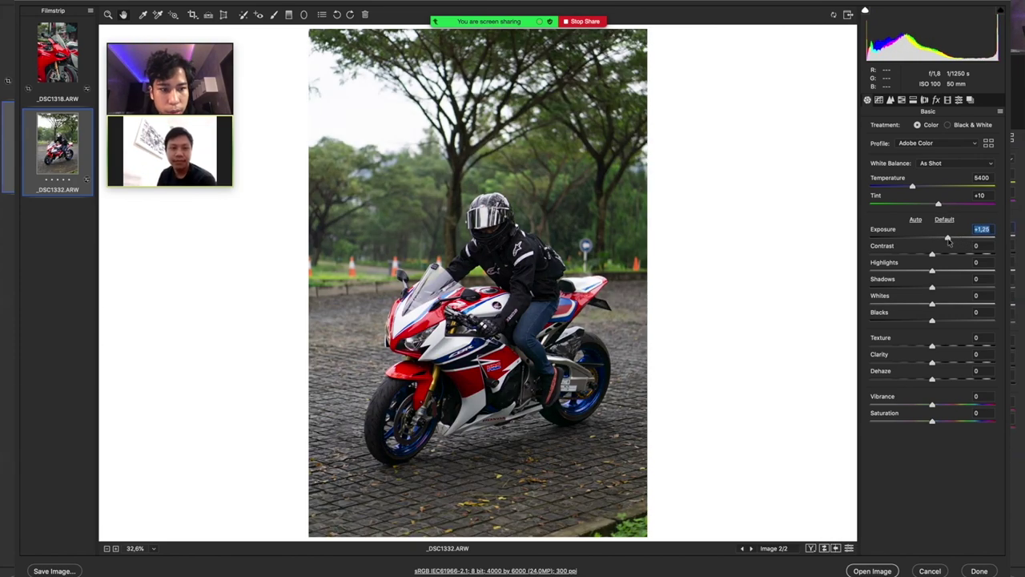
mouse_move(933, 269)
mouse_down()
mouse_move(917, 269)
mouse_move(961, 287)
mouse_move(931, 305)
mouse_move(930, 321)
mouse_up()
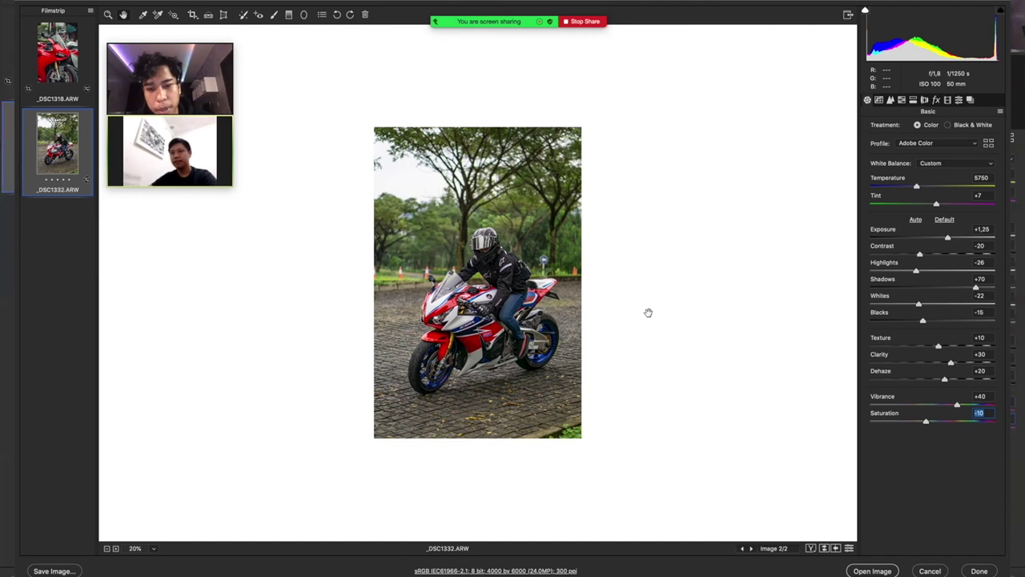
Compare with the original, lift Shadows to about +67, and rework the highlights.
key(p)
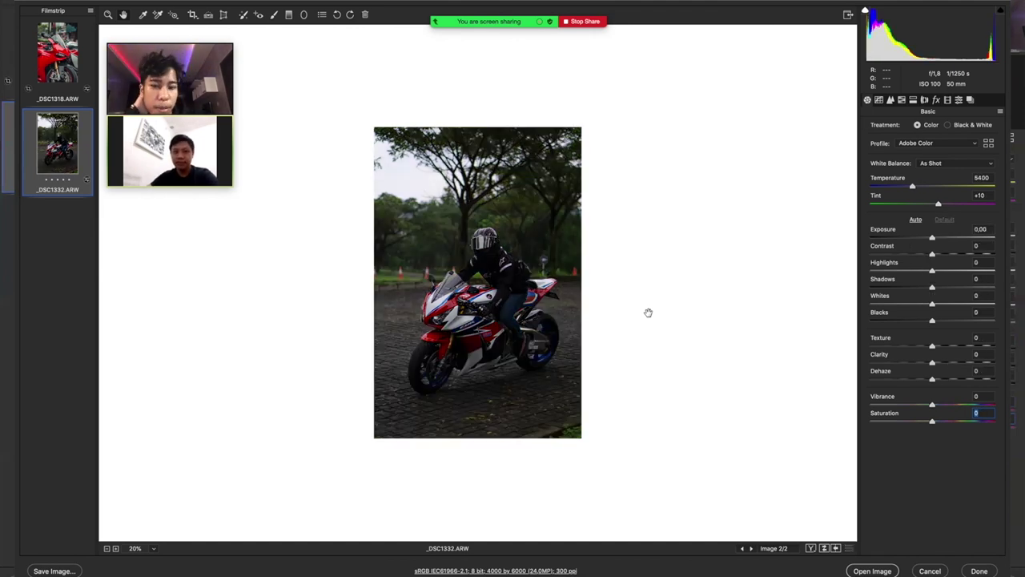
key(p)
key(p)
key(p)
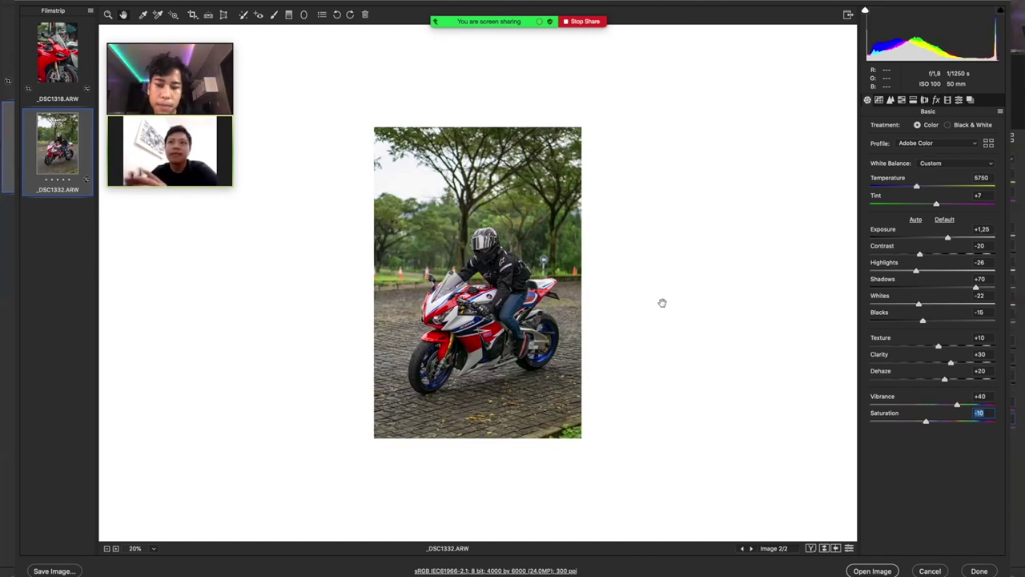
key(ctrl+0)
key(ctrl+0)
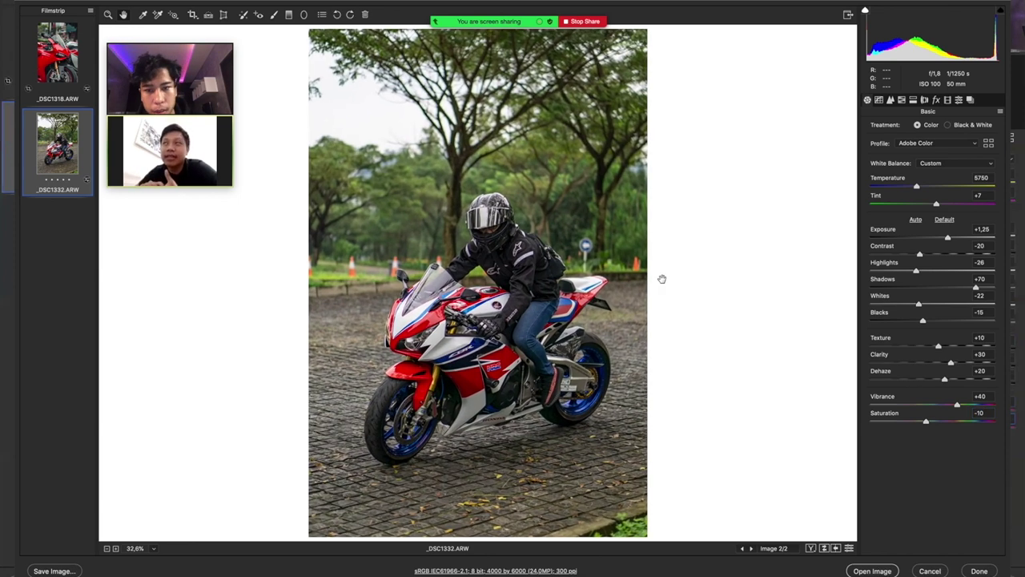
key(p)
key(p)
key(p)
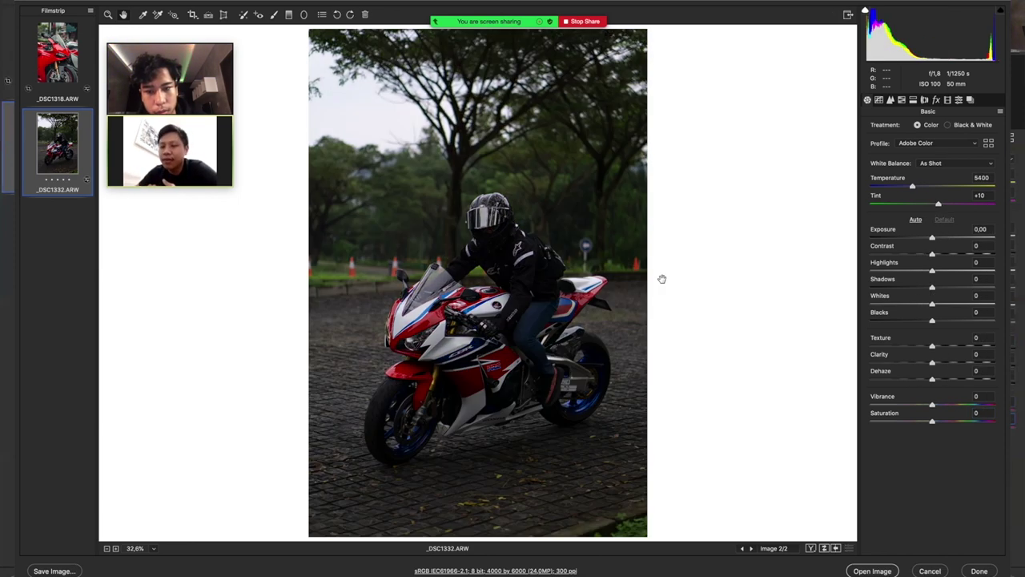
key(p)
double_click(976, 287)
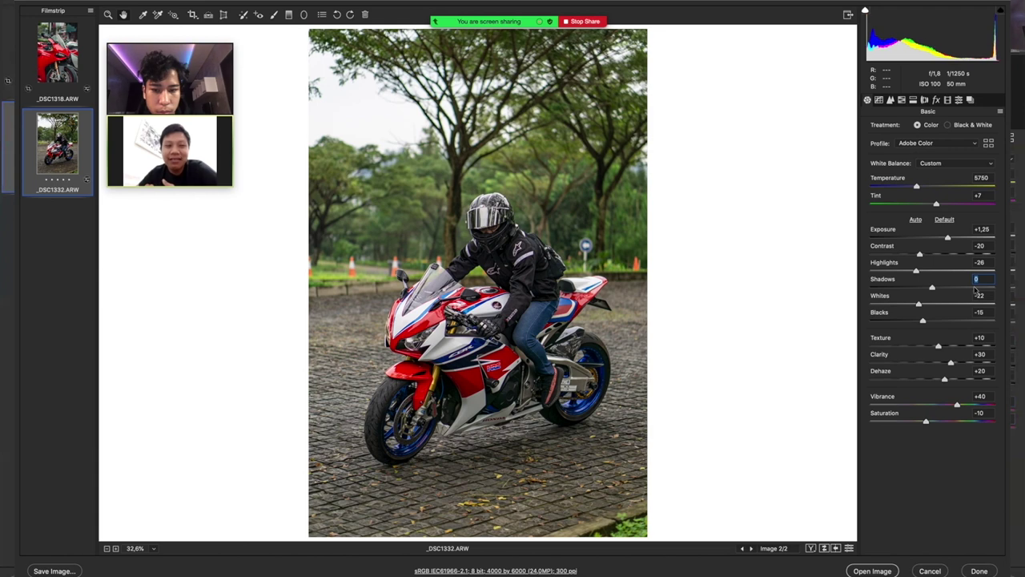
click(975, 287)
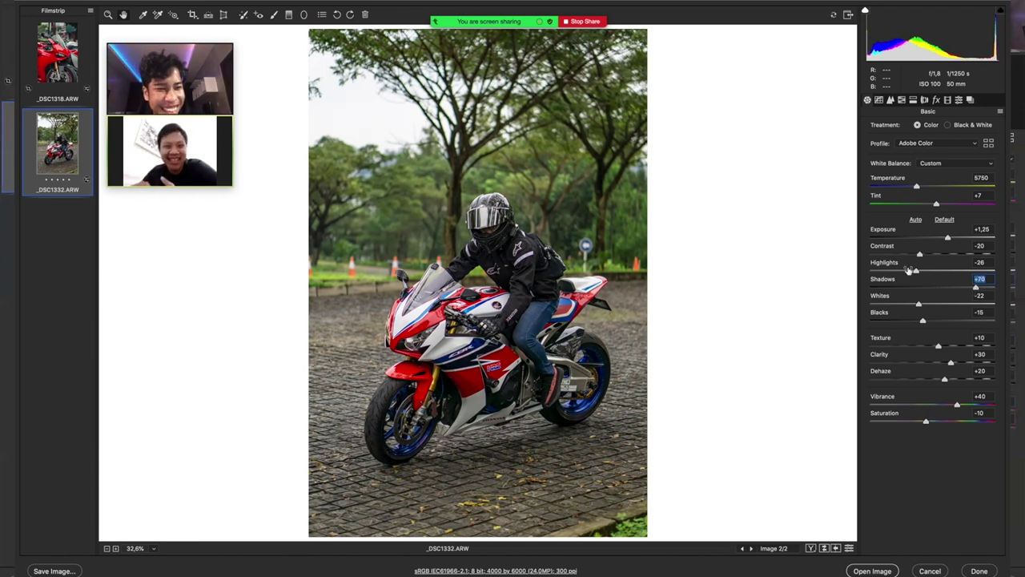
drag(916, 272, 890, 272)
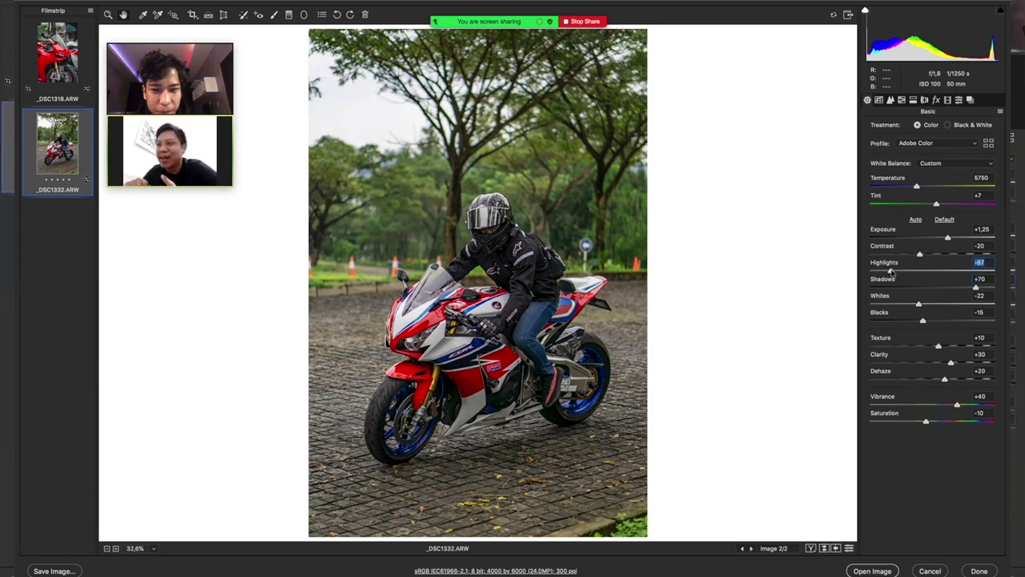
double_click(872, 271)
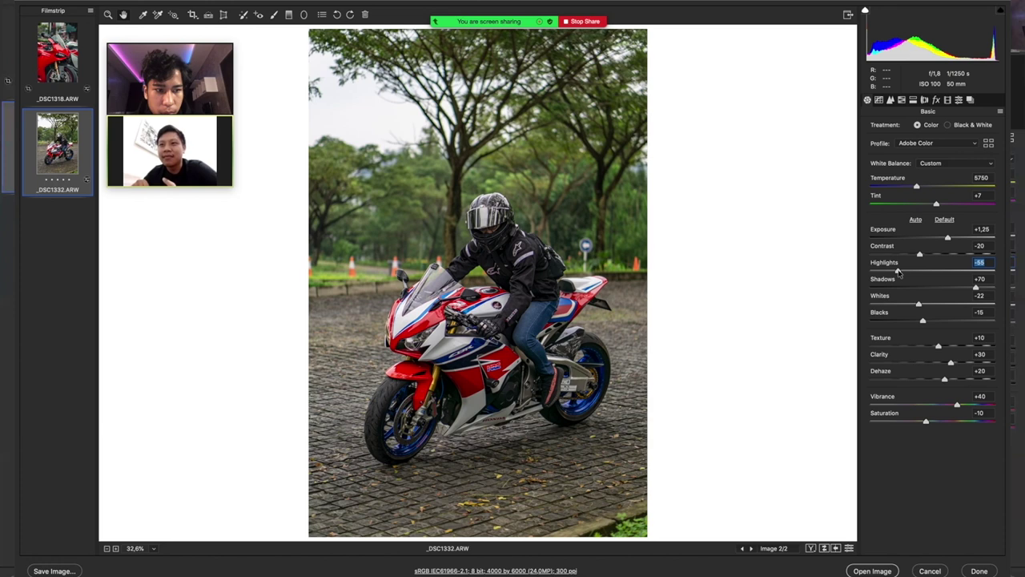
click(880, 101)
Shift the Camera Calibration Blue Primary Hue to -26.
click(891, 100)
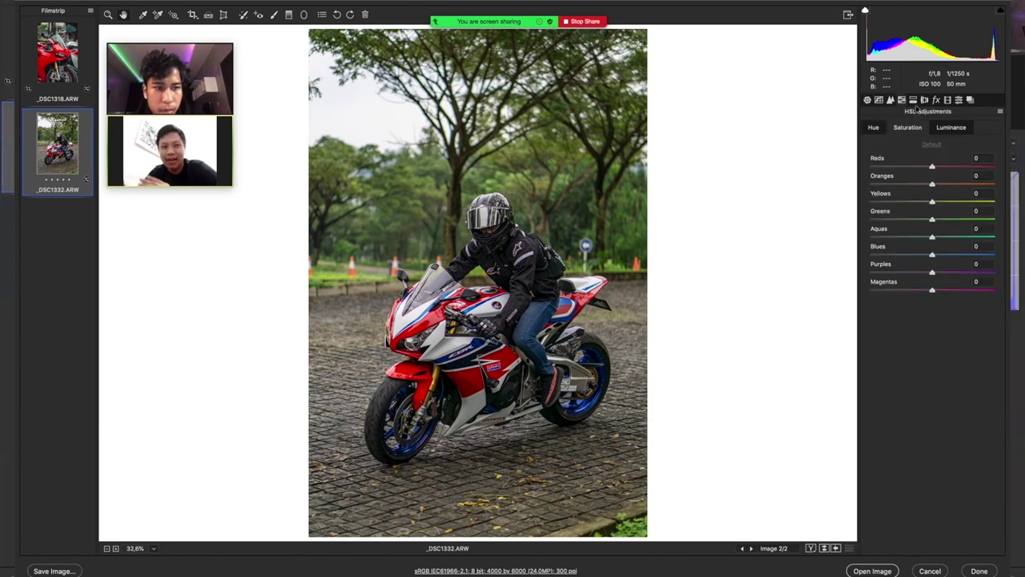
click(948, 100)
drag(920, 302, 945, 319)
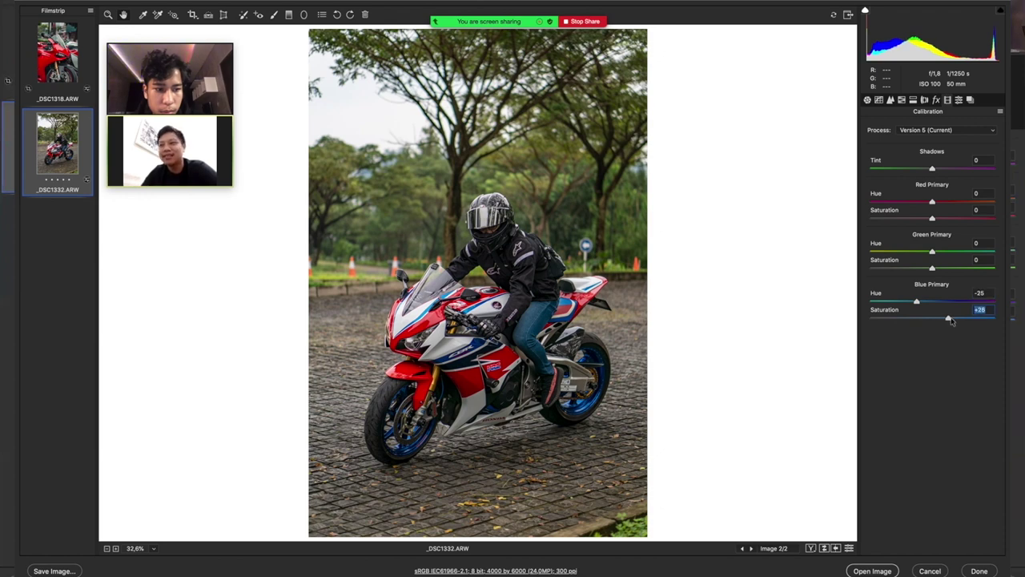
Shape a faded S tone curve with white point 240 and slightly lowered red highlights.
key(ctrl+alt+2)
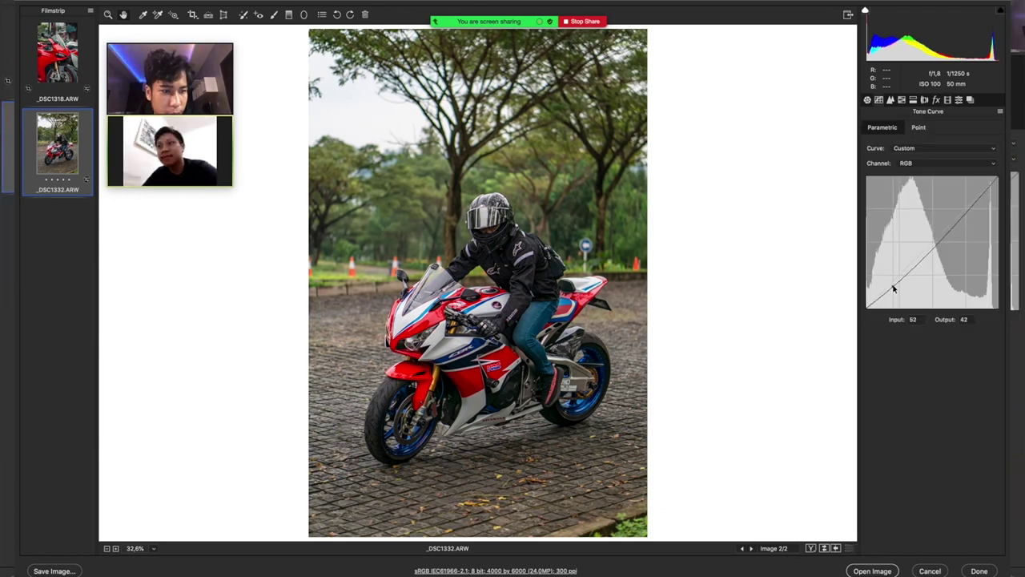
mouse_move(894, 281)
mouse_down()
mouse_move(866, 300)
mouse_move(900, 276)
mouse_up()
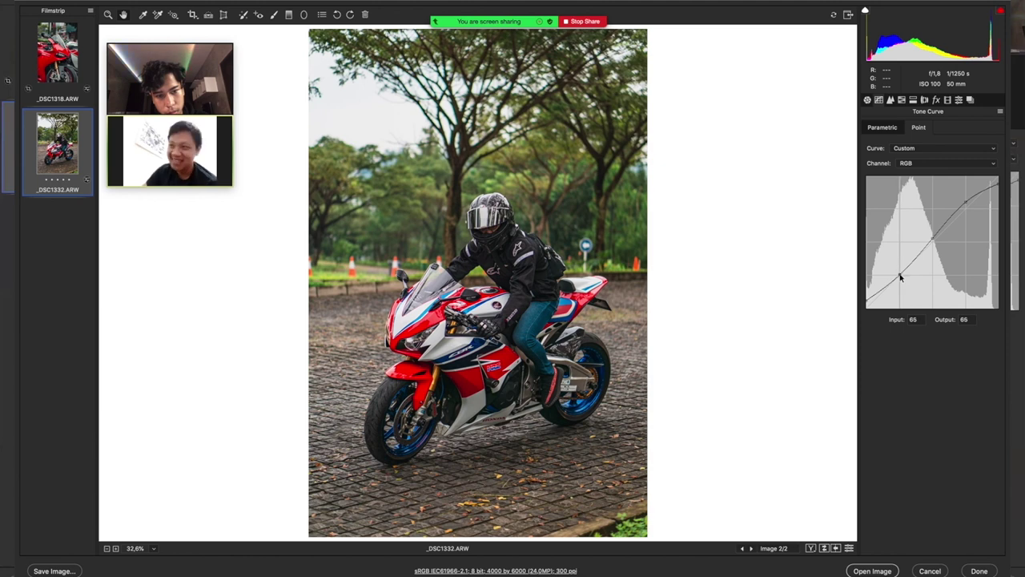
drag(965, 200, 966, 205)
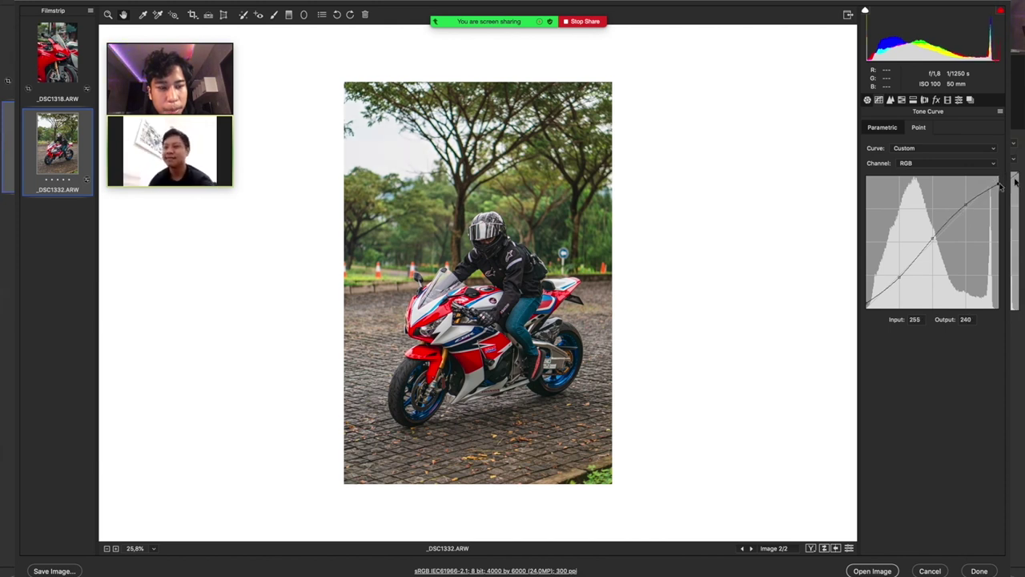
drag(1001, 175, 1005, 183)
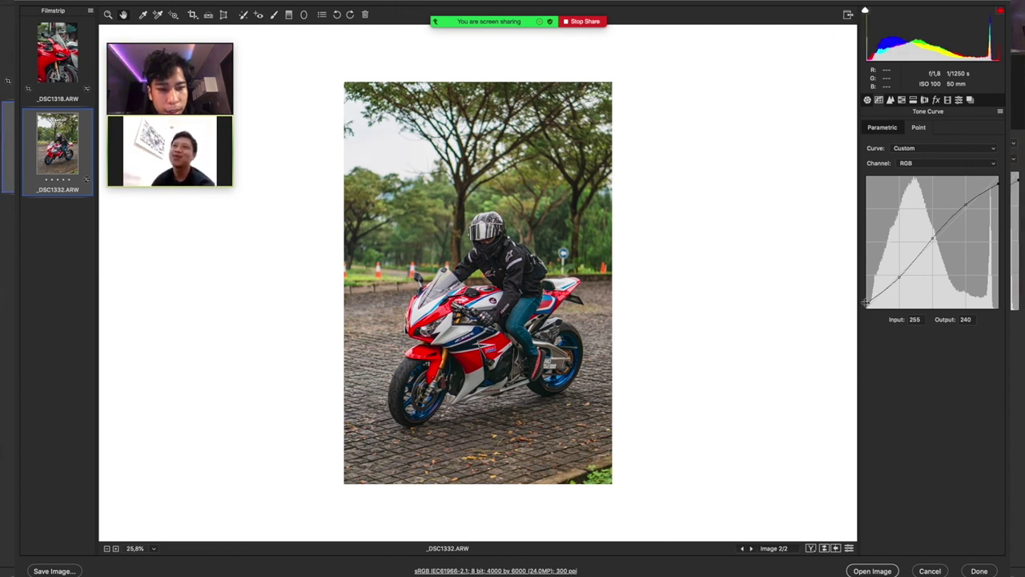
mouse_move(864, 303)
mouse_down()
mouse_move(863, 312)
mouse_move(861, 301)
mouse_up()
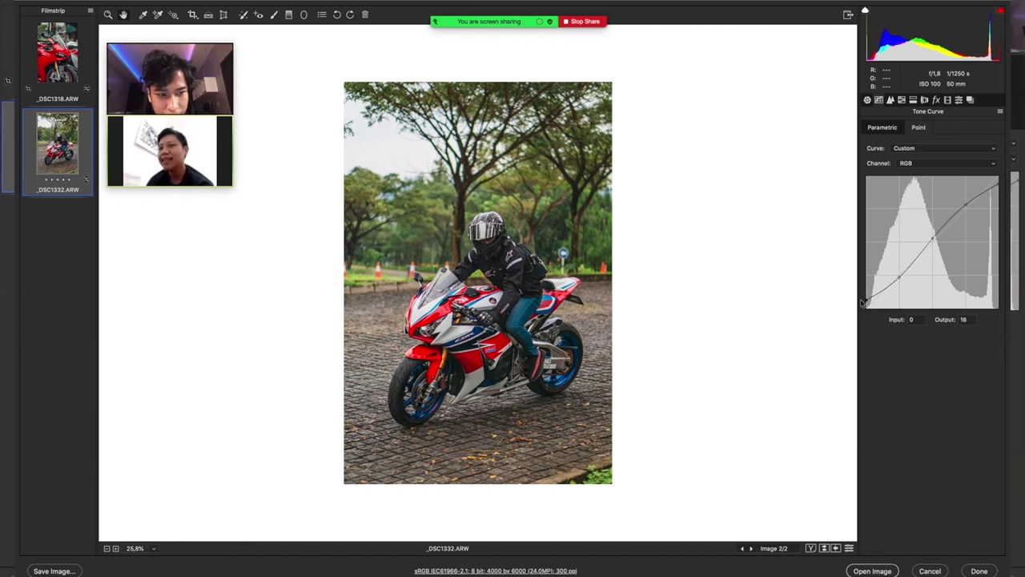
key(alt+3)
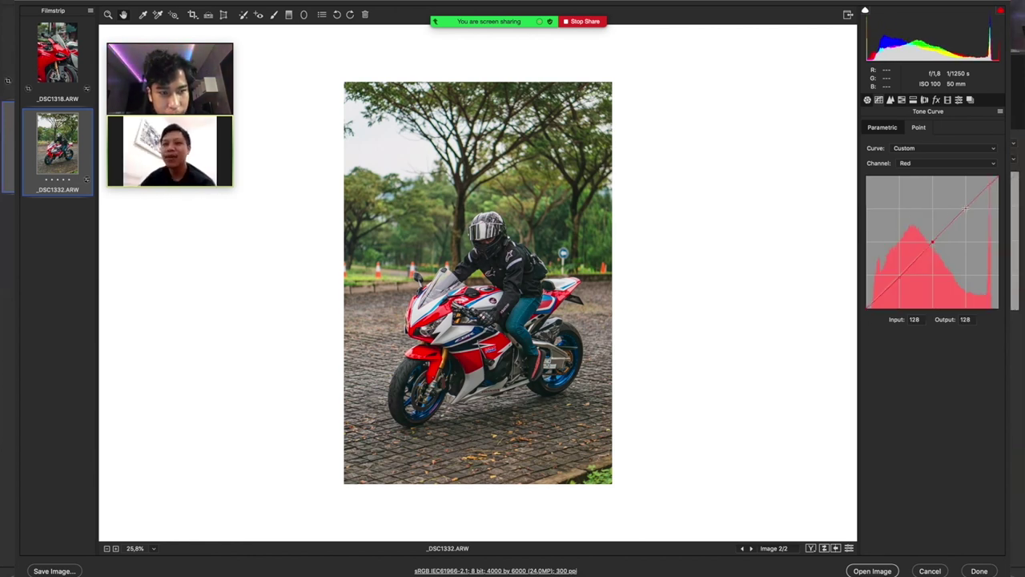
drag(965, 208, 965, 208)
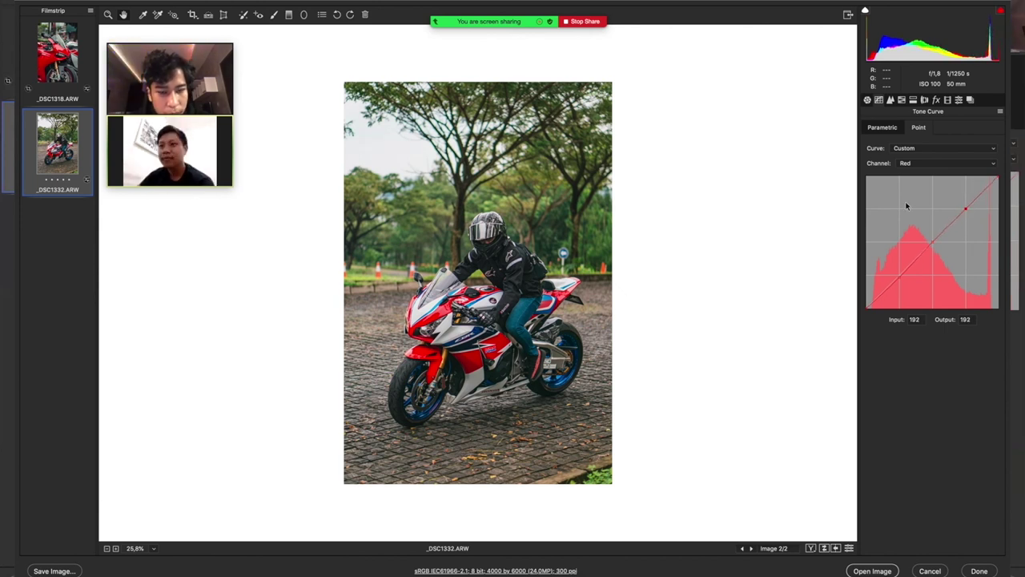
Desaturate the yellows, set Yellows Hue to -50 and Greens Hue to -32.
key(ctrl+alt+4)
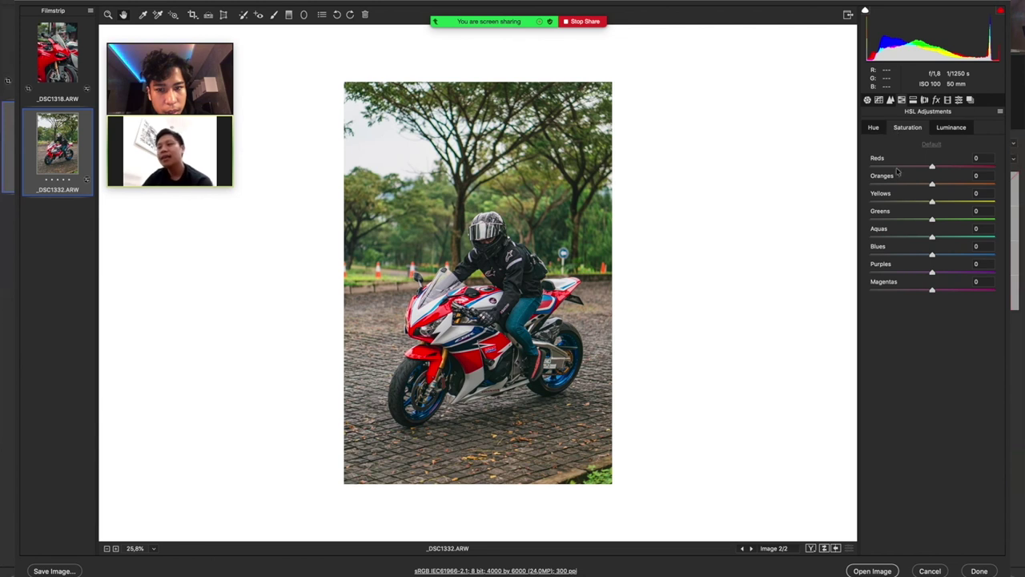
drag(905, 200, 891, 204)
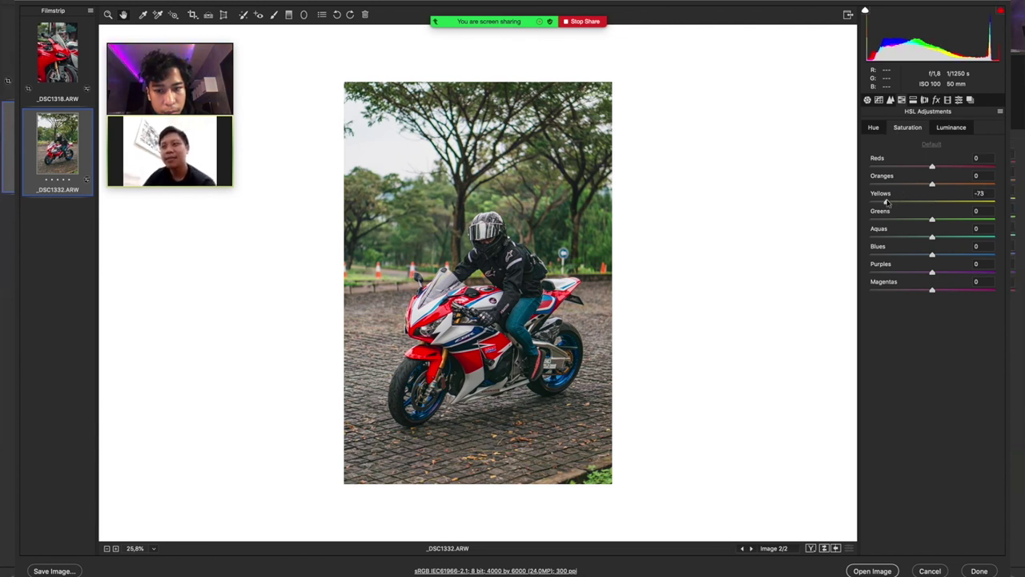
click(874, 128)
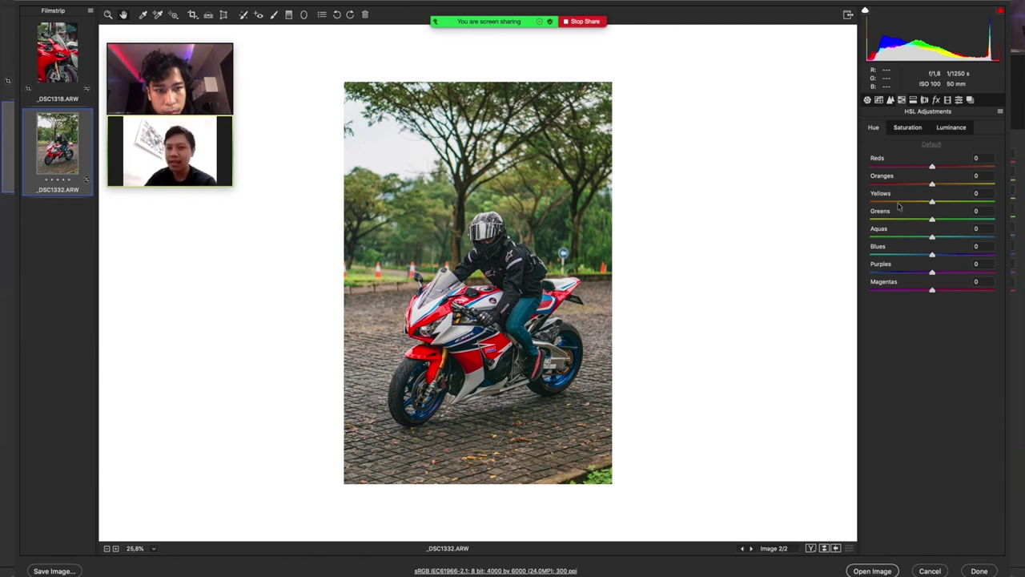
drag(897, 202, 901, 201)
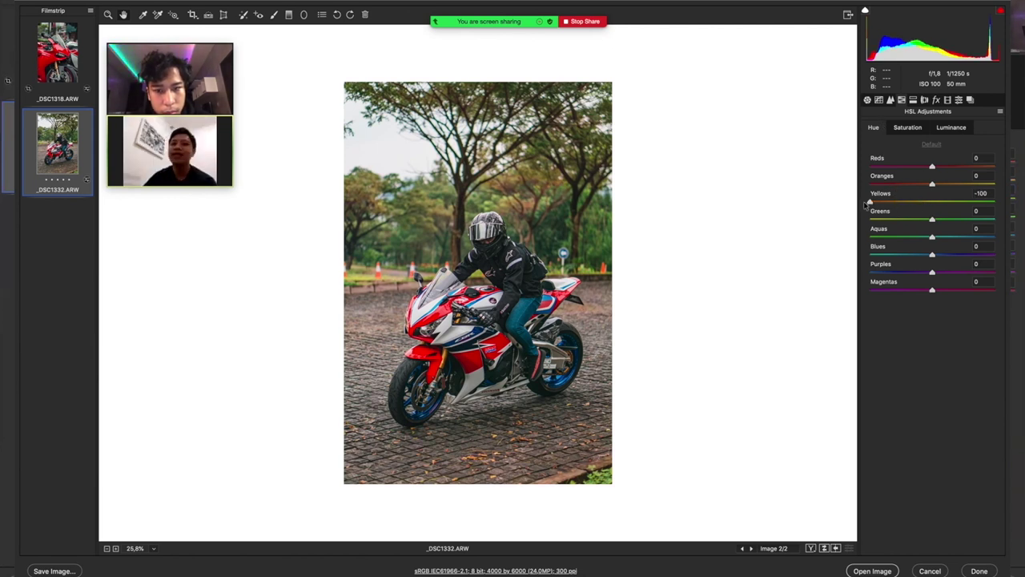
click(953, 220)
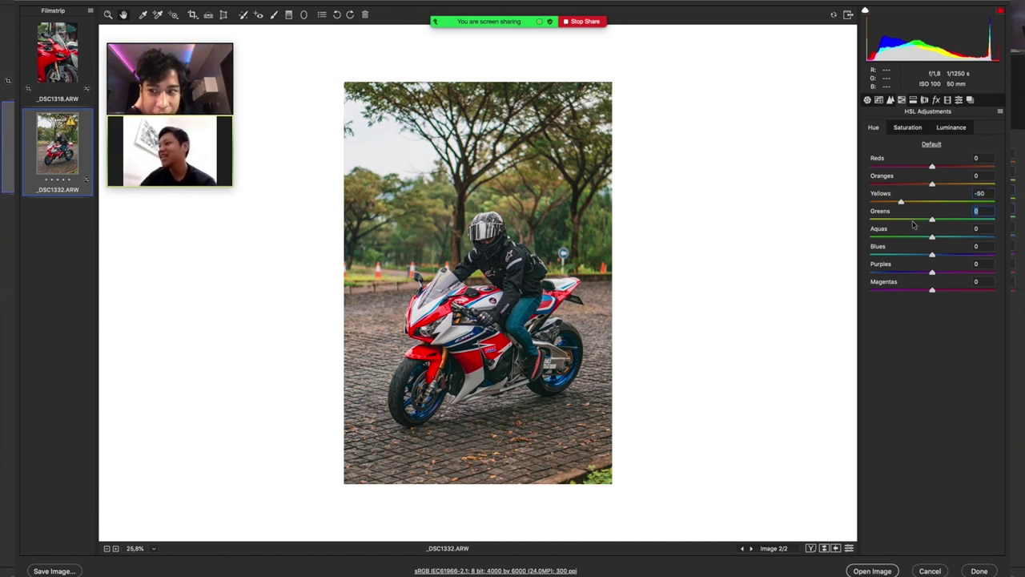
click(912, 220)
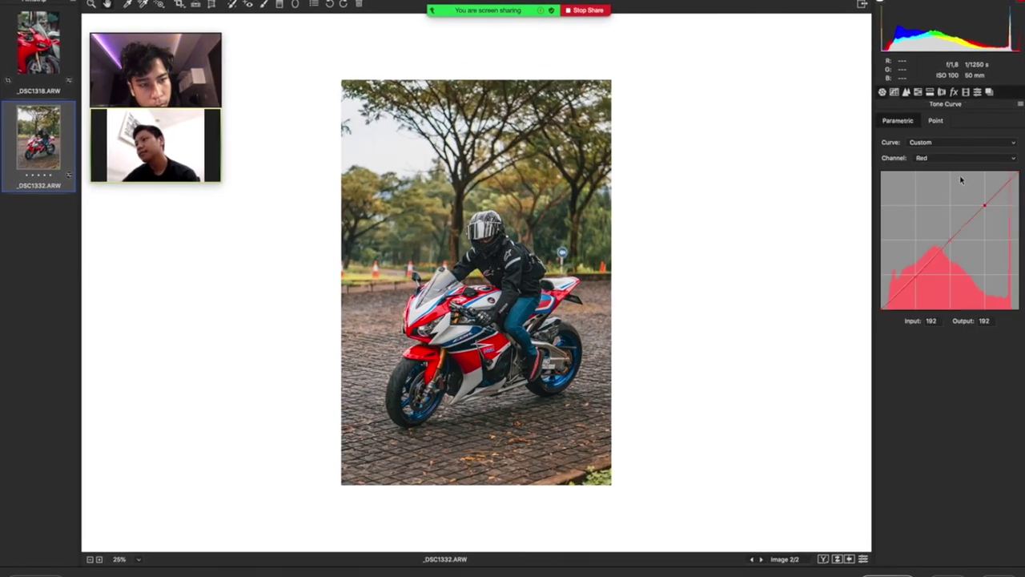
Switch the tone curve channel to Green, then to Blue.
click(961, 157)
click(929, 155)
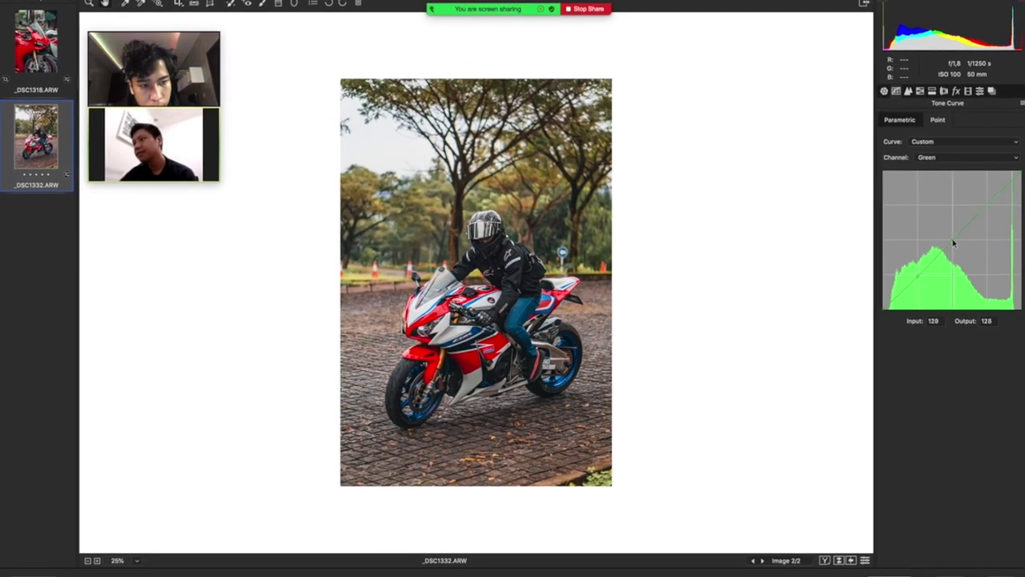
click(929, 165)
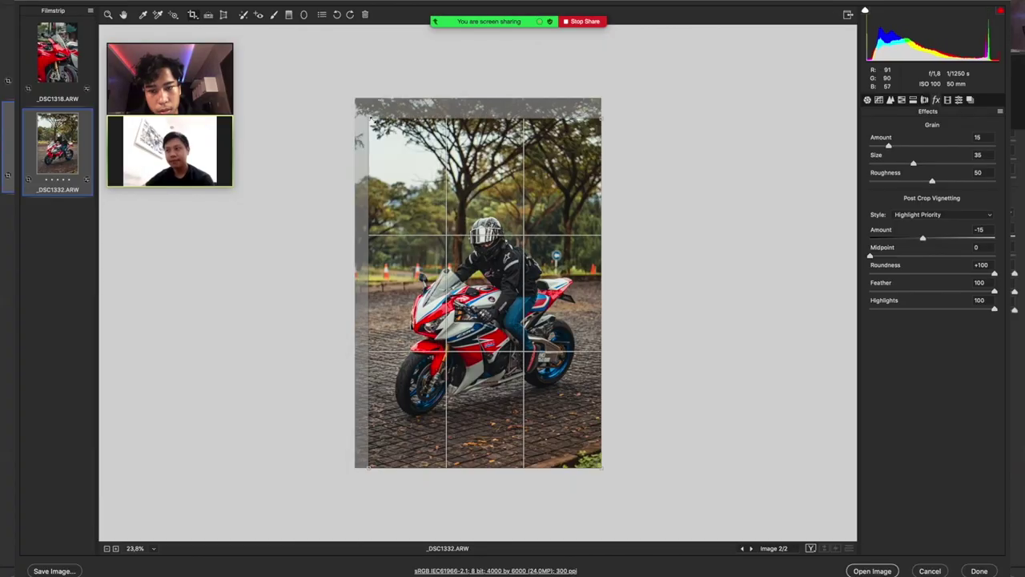
Tighten the crop at 2:3, apply it, and compare before and after side by side.
drag(355, 466, 373, 439)
click(123, 14)
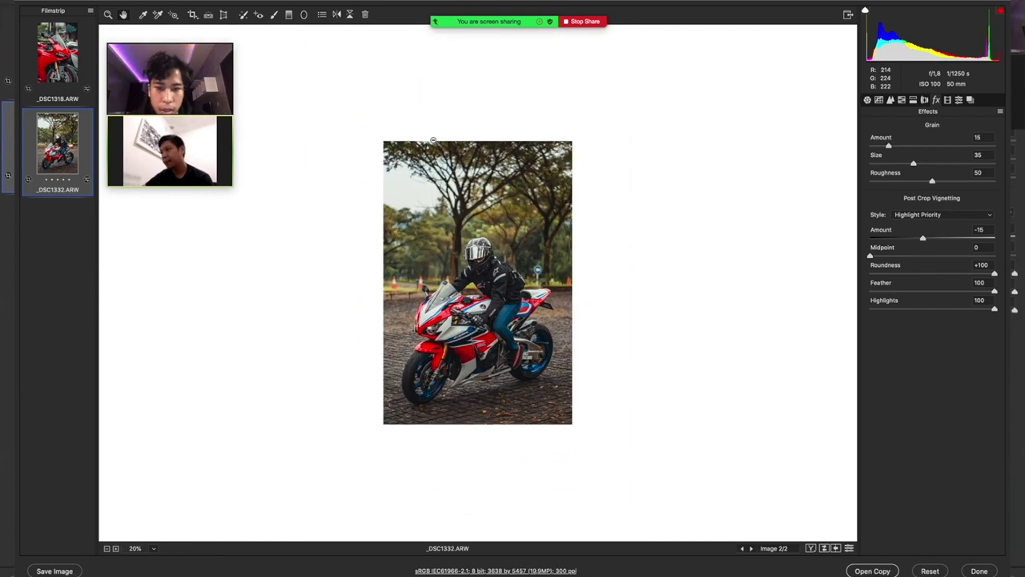
scroll(480, 144, up, 5)
scroll(542, 153, up, 1)
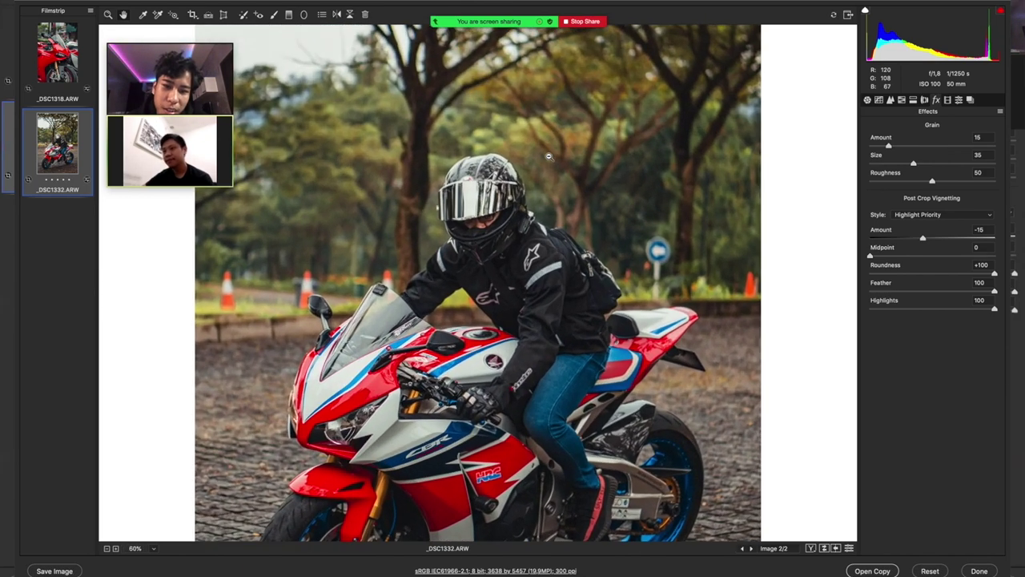
scroll(550, 157, up, 1)
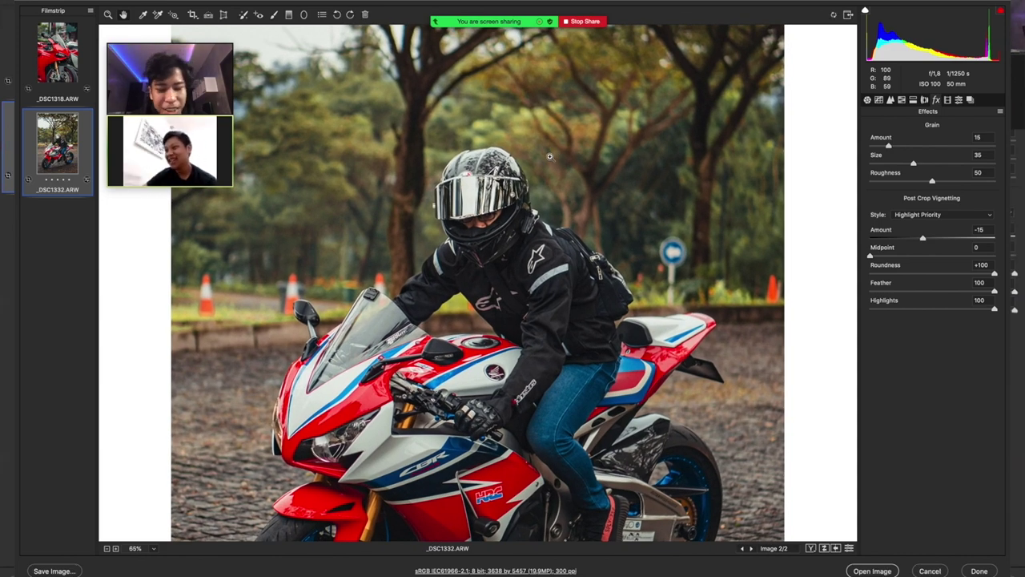
scroll(560, 168, down, 2)
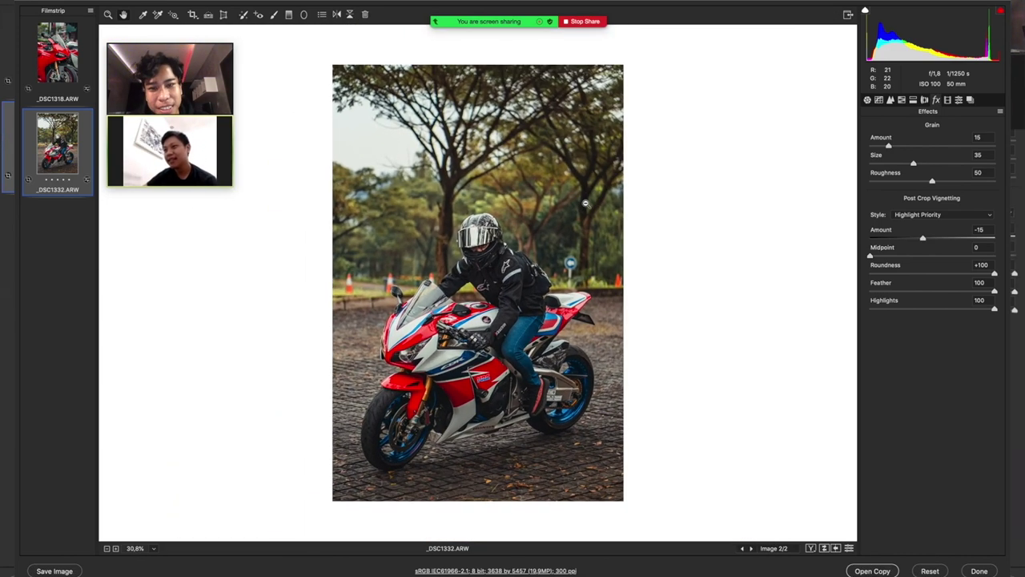
key(ctrl+0)
key(Left)
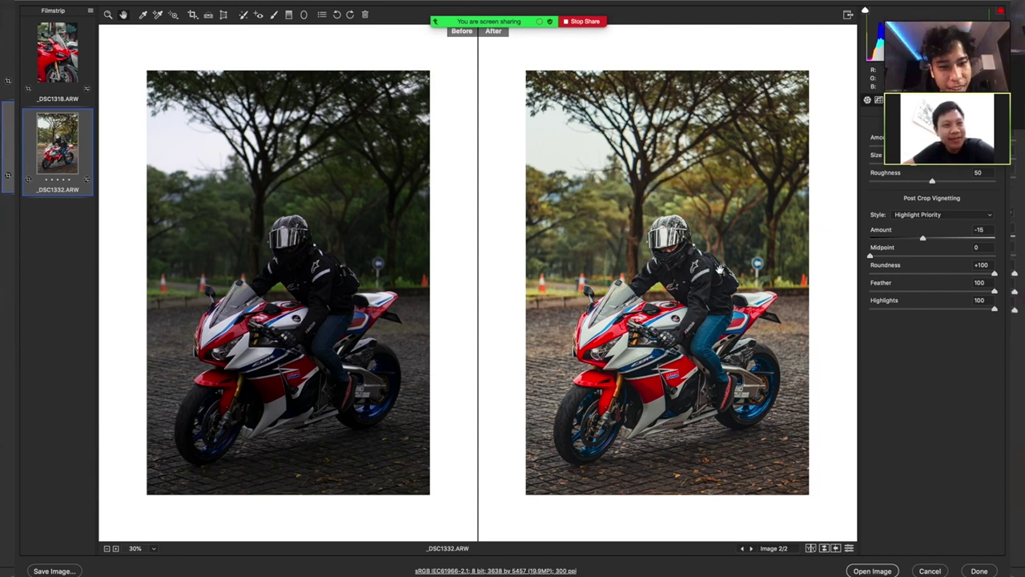
Switch to the red Ducati photo and select it together with the neighbouring photo for comparison.
key(Left)
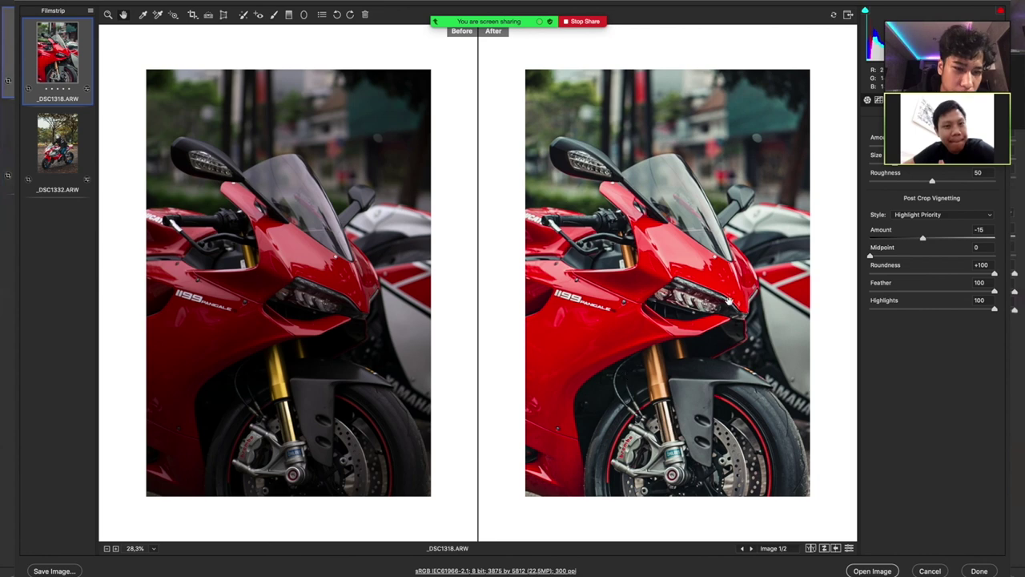
key(shift+Right)
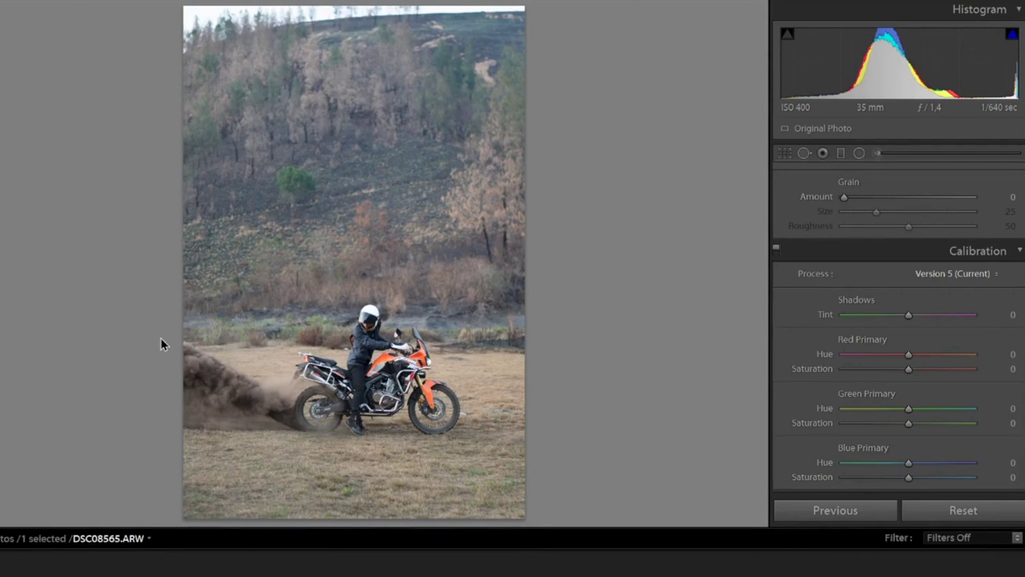
Crop DSC08565.ARW to a 4x5 portrait frame, reposition it, and straighten it by -0.40.
scroll(799, 280, up, 5)
scroll(787, 274, up, 5)
scroll(781, 290, up, 5)
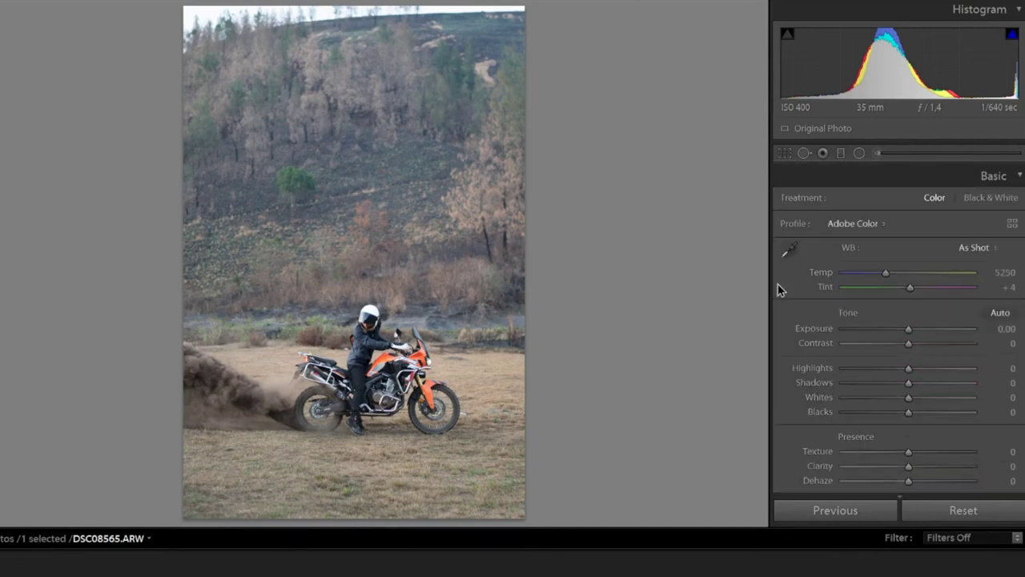
key(r)
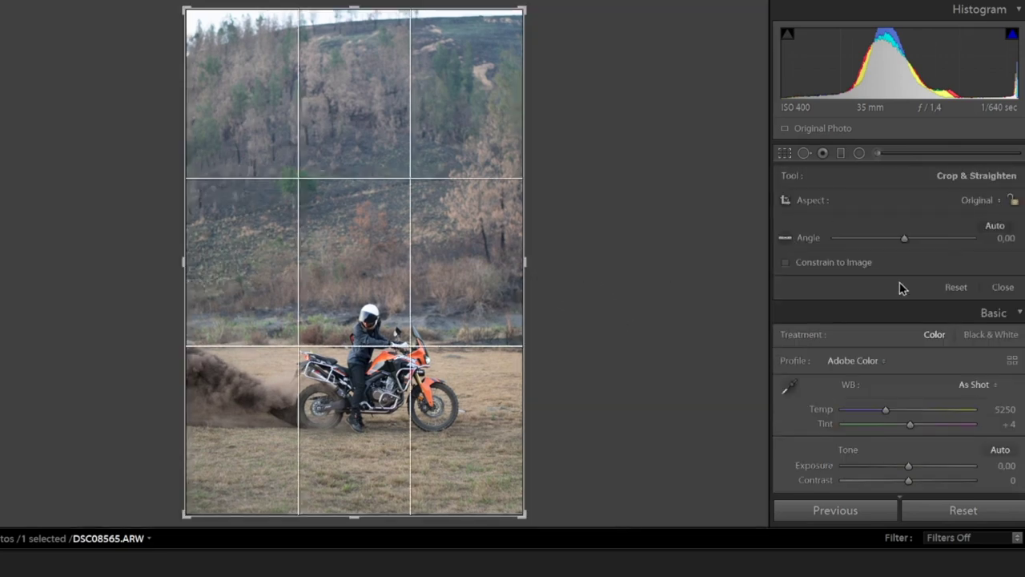
mouse_move(359, 247)
mouse_down()
mouse_move(382, 193)
mouse_move(349, 274)
mouse_up()
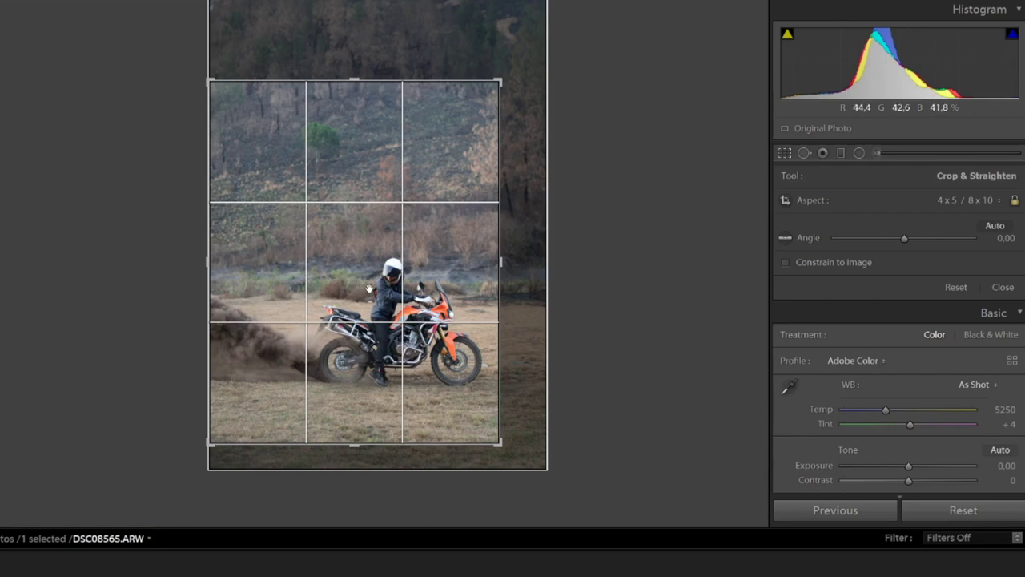
drag(507, 454, 506, 442)
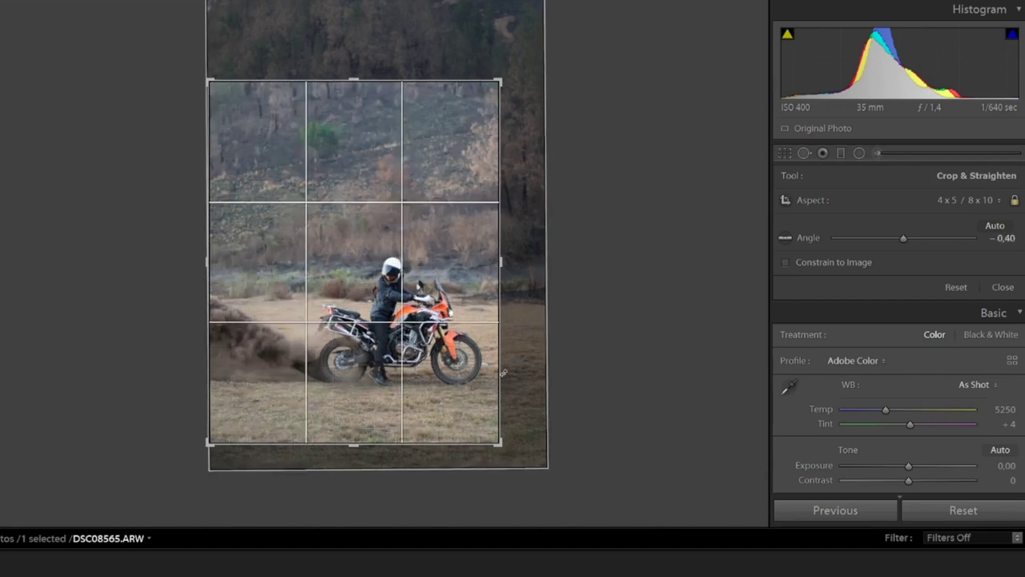
key(Return)
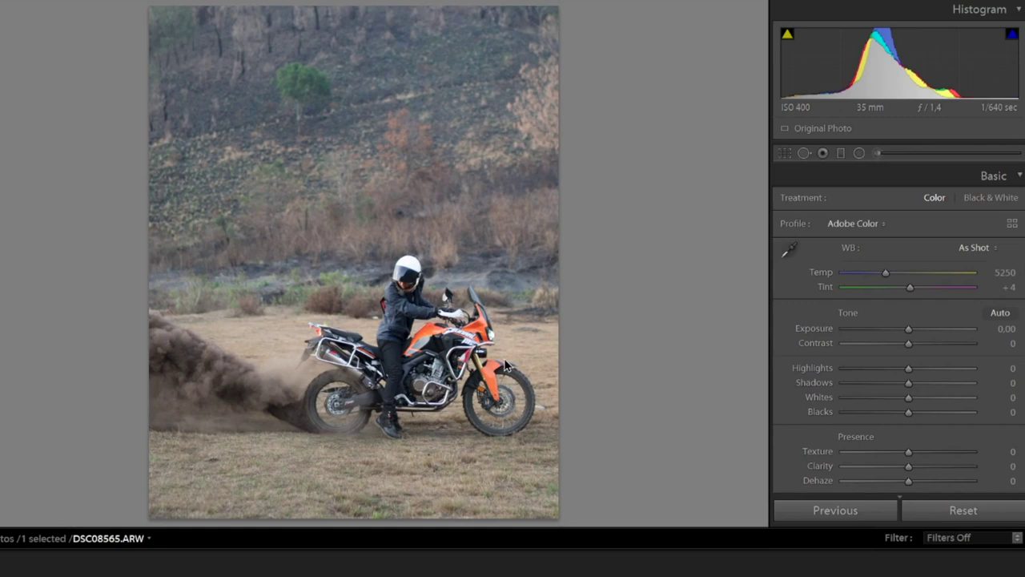
scroll(801, 293, down, 15)
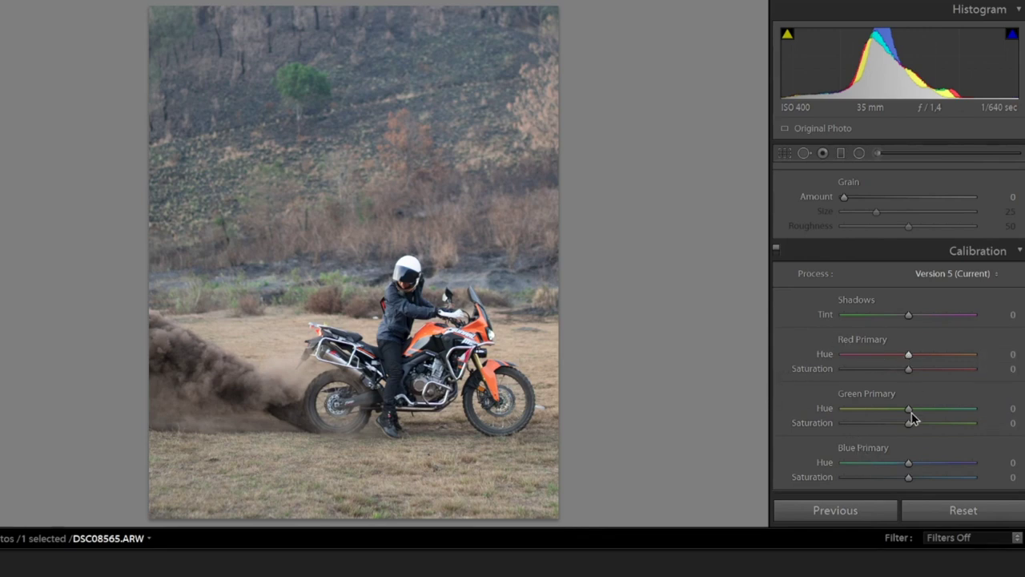
Shift the Calibration Green Primary Hue to -4.
drag(908, 409, 857, 432)
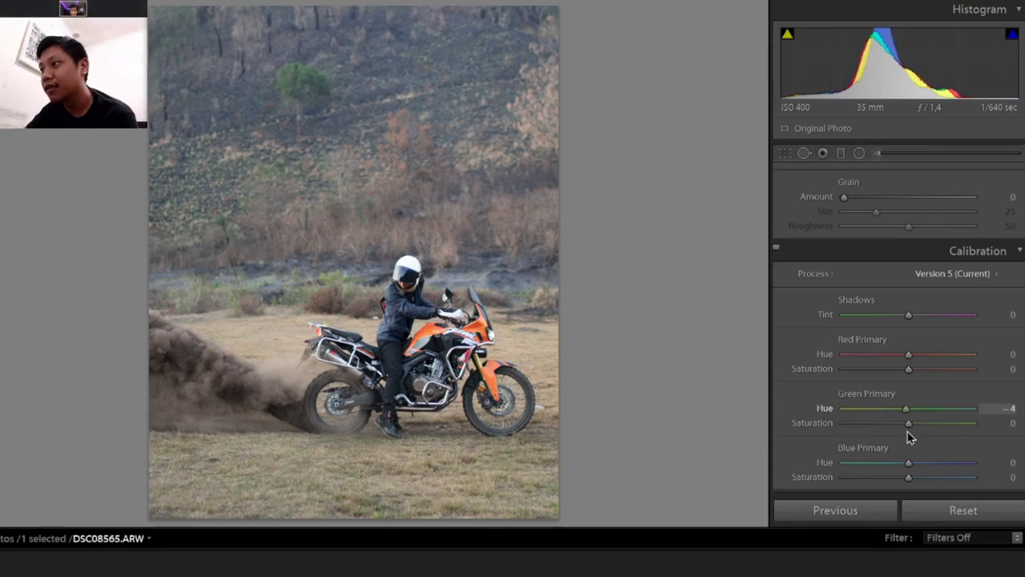
scroll(829, 375, up, 10)
scroll(829, 374, up, 5)
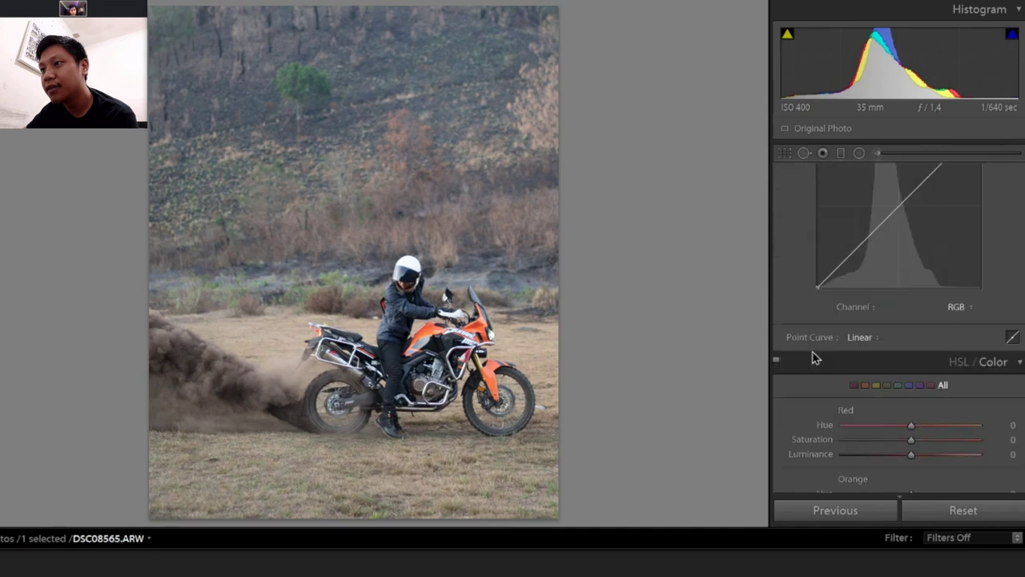
scroll(809, 353, down, 3)
scroll(802, 345, down, 2)
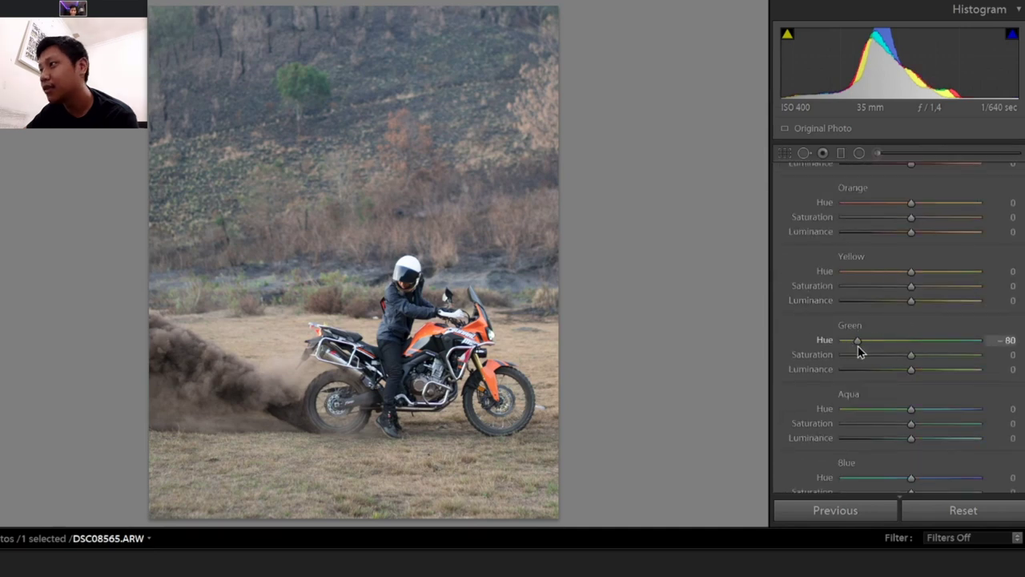
Set the HSL hues to Green -87, Yellow -46 and Orange -3.
drag(858, 347, 852, 343)
mouse_move(860, 275)
mouse_down()
mouse_move(835, 275)
mouse_move(861, 277)
mouse_up()
click(880, 272)
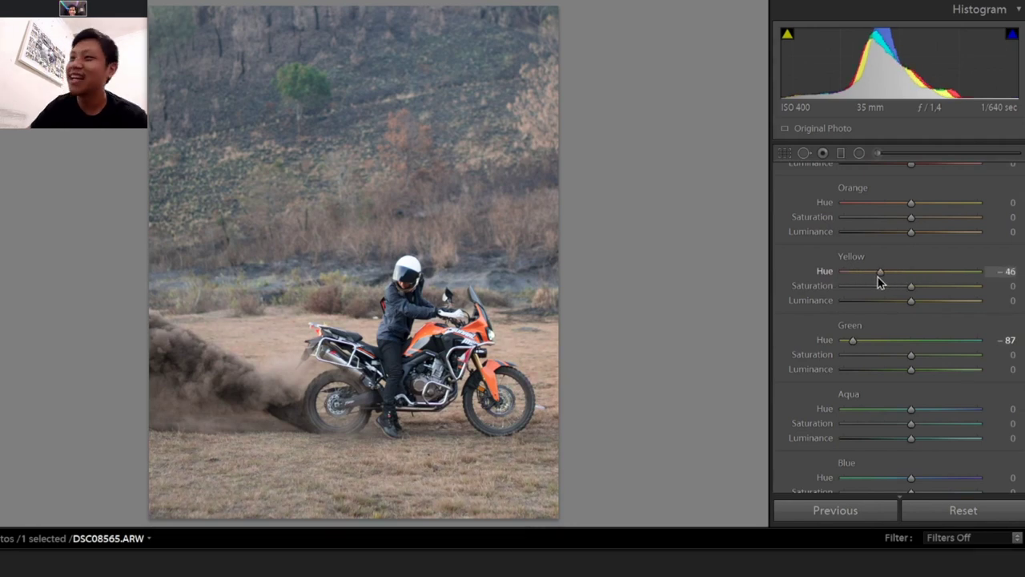
mouse_move(916, 210)
mouse_down()
mouse_move(857, 211)
mouse_move(910, 210)
mouse_up()
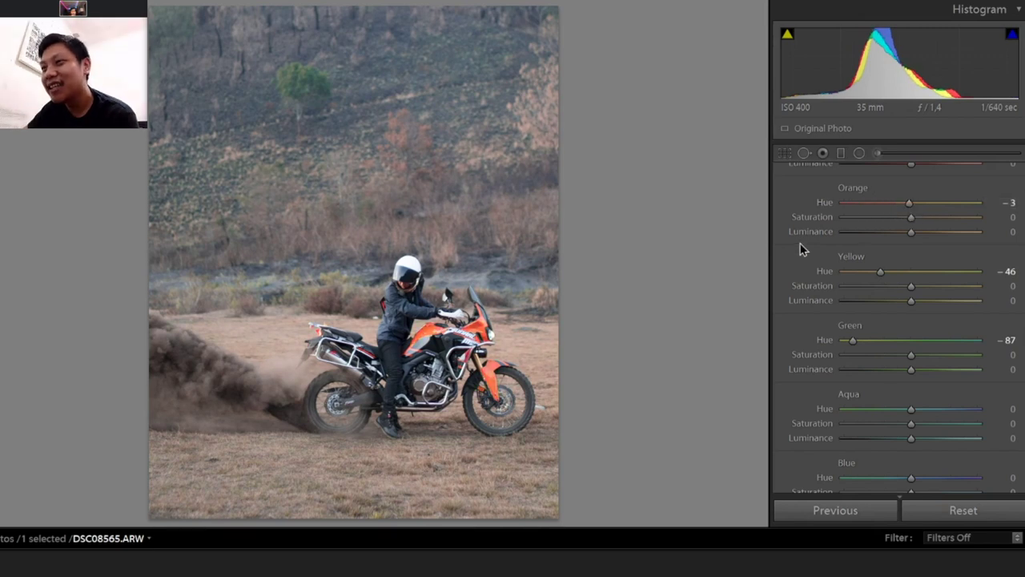
scroll(798, 247, up, 5)
scroll(801, 250, up, 5)
Set Exposure -0.67, Contrast +9, Highlights -27, Shadows +29, Whites -10, Blacks -25, Clarity +11.
scroll(805, 254, down, 2)
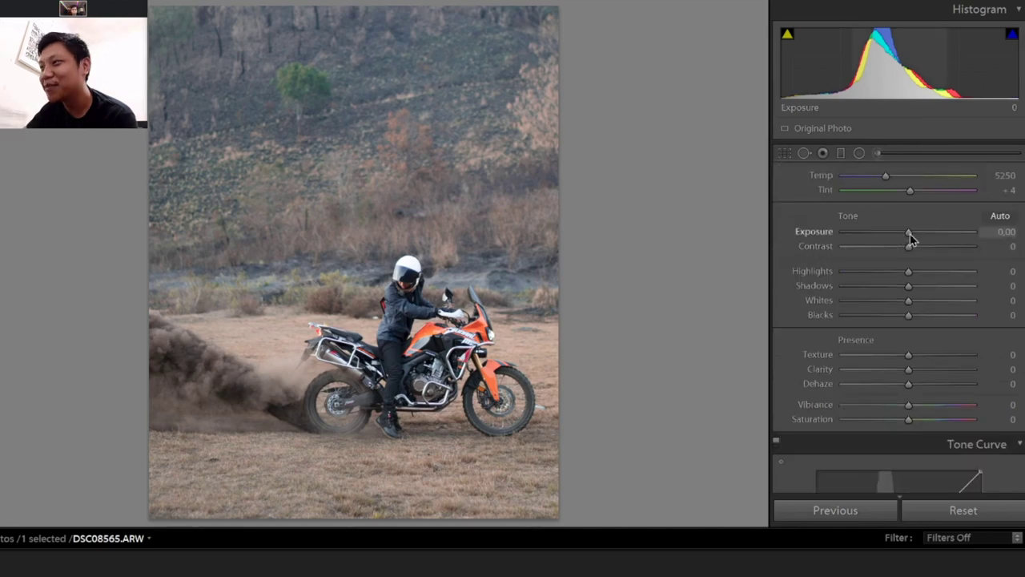
drag(909, 231, 898, 231)
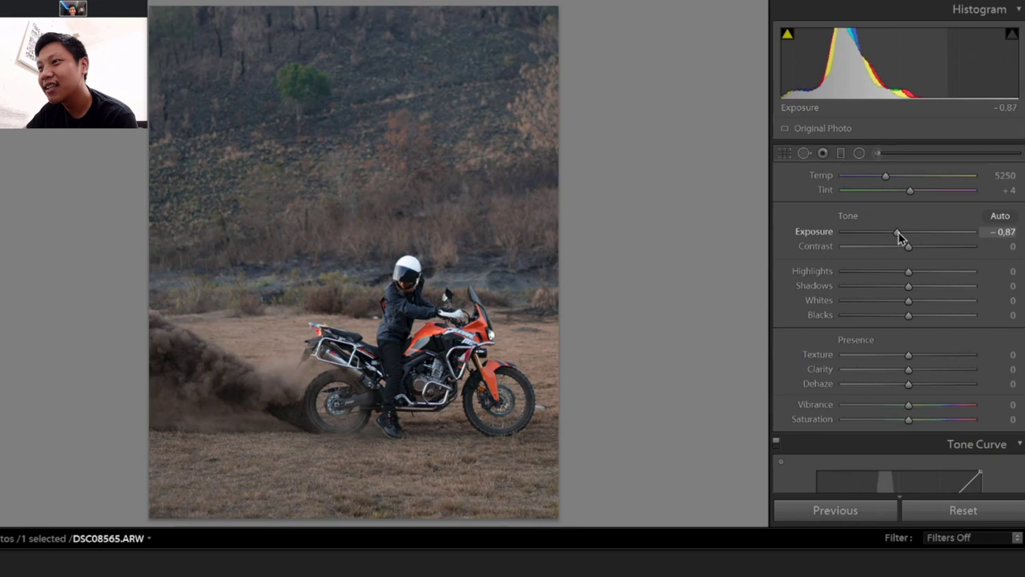
drag(898, 233, 902, 237)
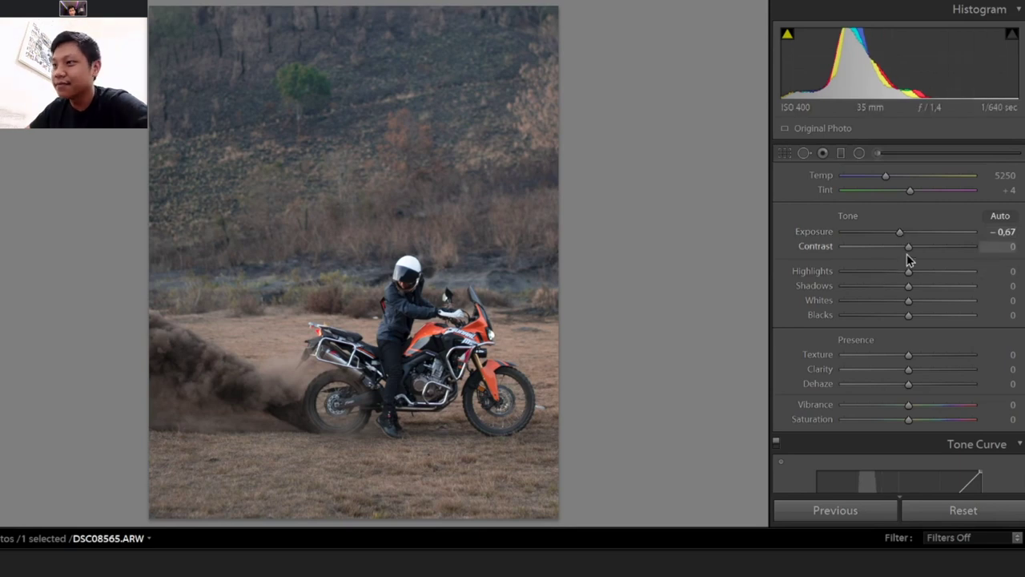
drag(909, 248, 915, 248)
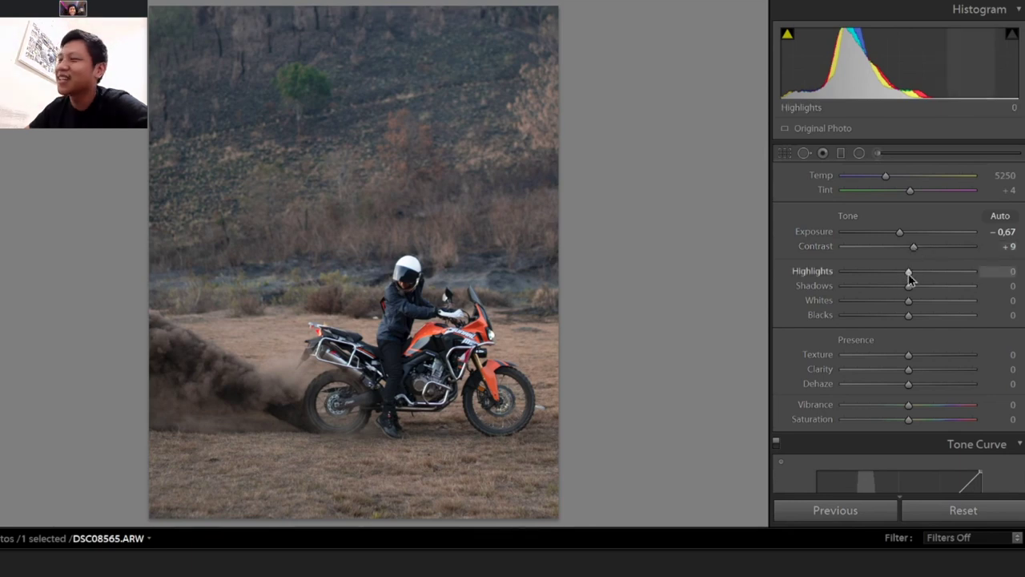
mouse_move(909, 273)
mouse_down()
mouse_move(877, 272)
mouse_move(891, 273)
mouse_up()
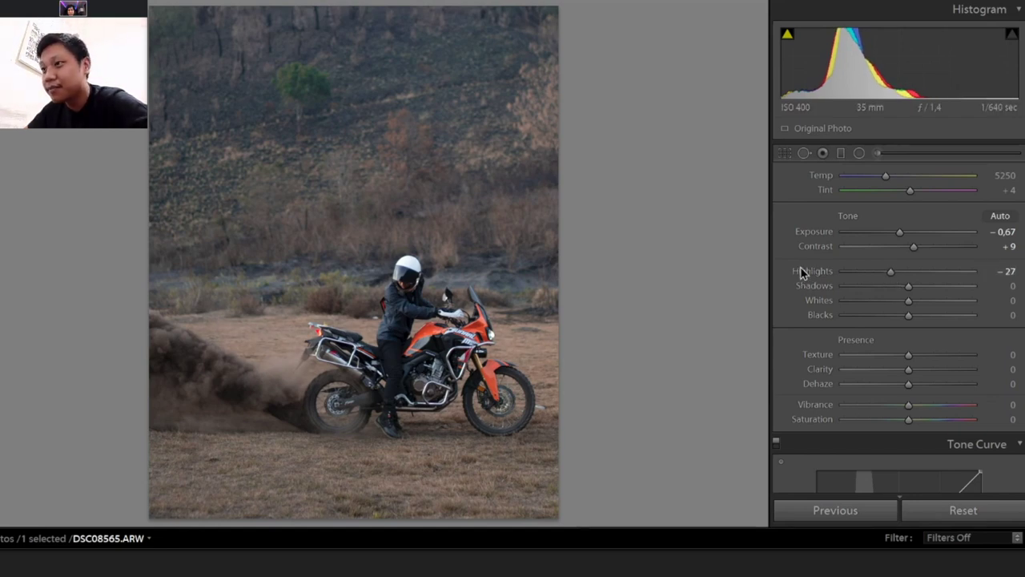
drag(908, 288, 923, 294)
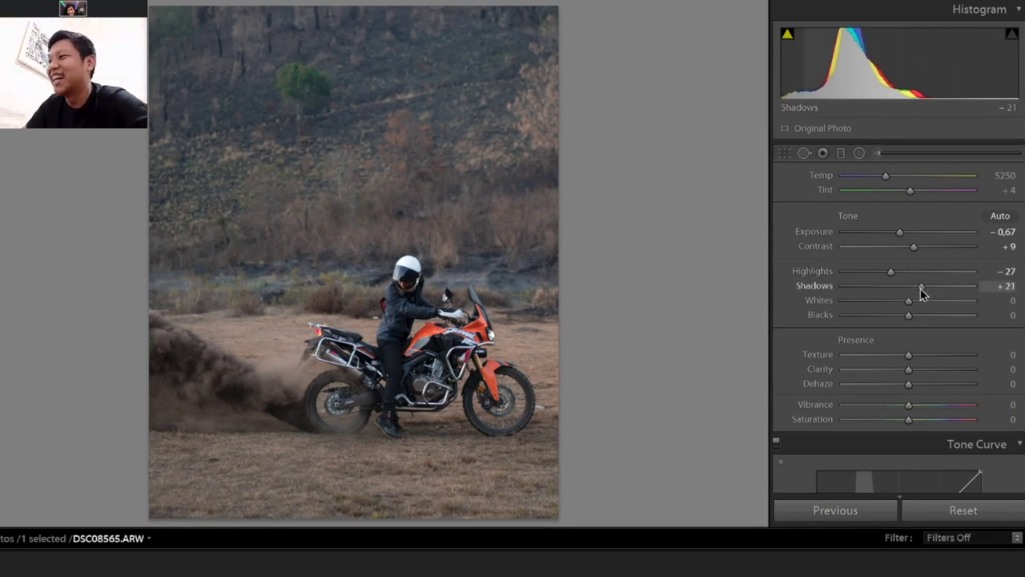
mouse_move(922, 294)
mouse_down()
mouse_move(942, 294)
mouse_move(928, 294)
mouse_up()
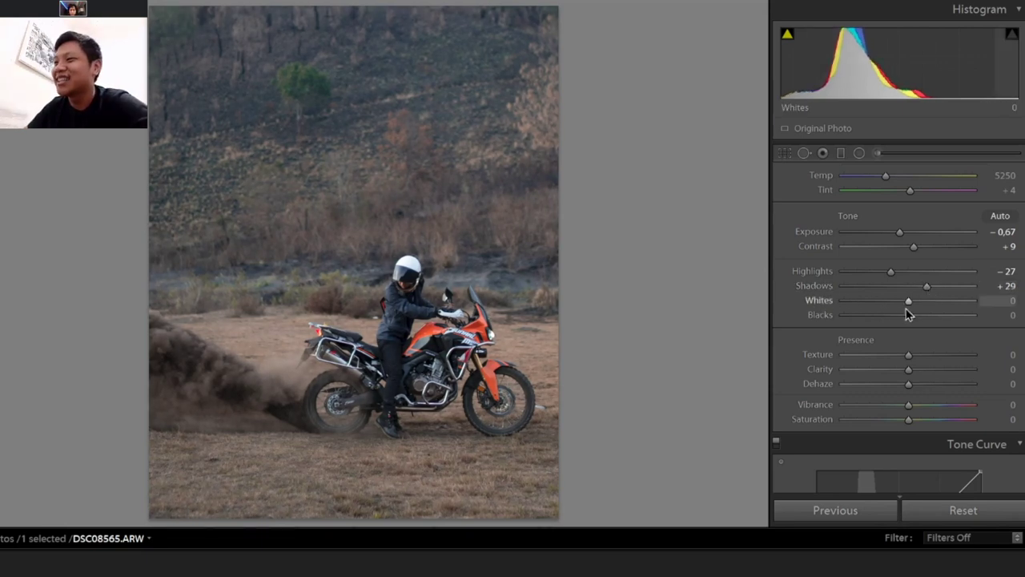
drag(908, 301, 894, 320)
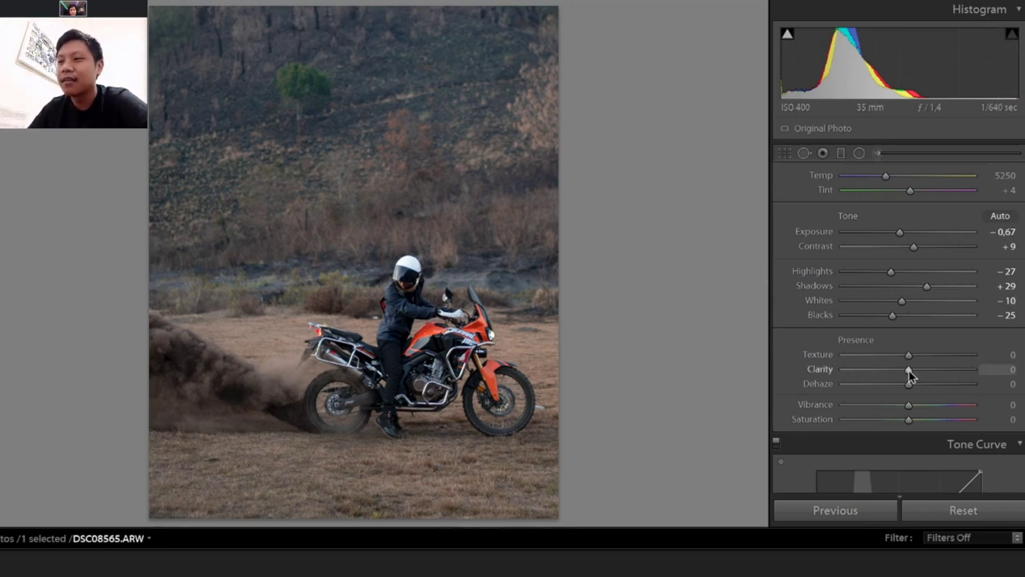
drag(910, 375, 919, 373)
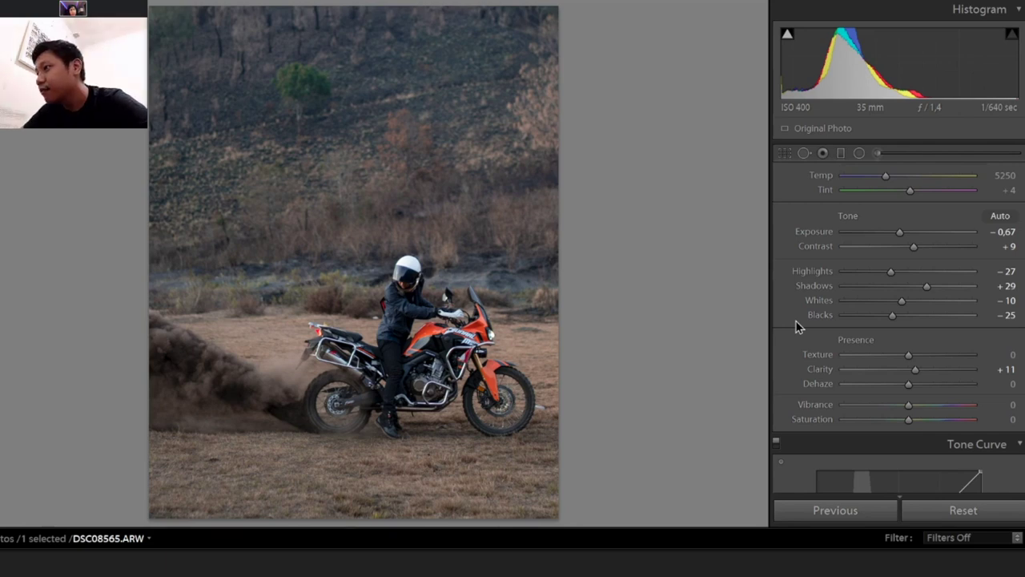
Set Vibrance +6 and Saturation -6, warm Temp to 5765, and ease Exposure to -0.71.
scroll(793, 318, down, 3)
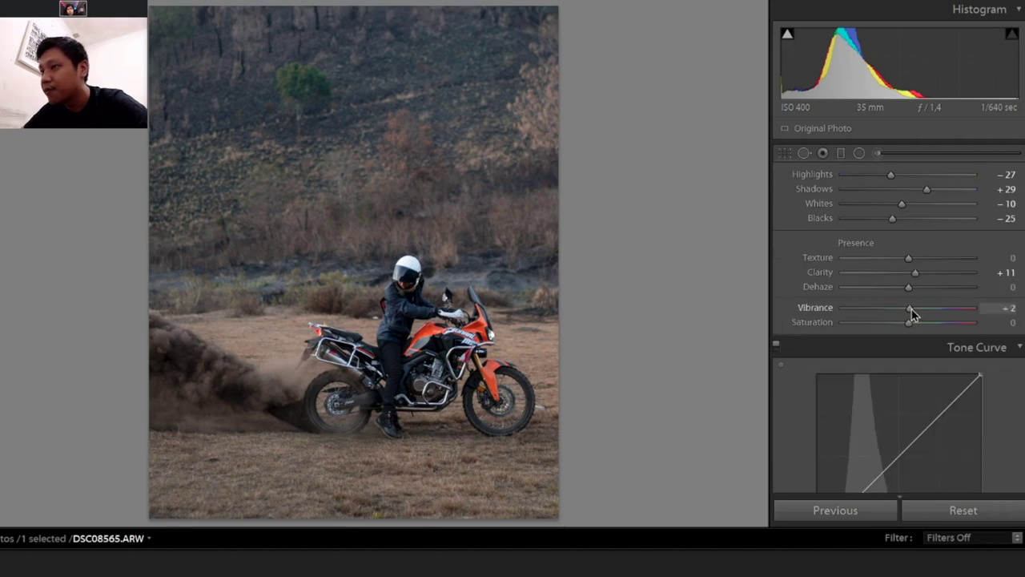
drag(912, 312, 906, 324)
scroll(793, 346, down, 3)
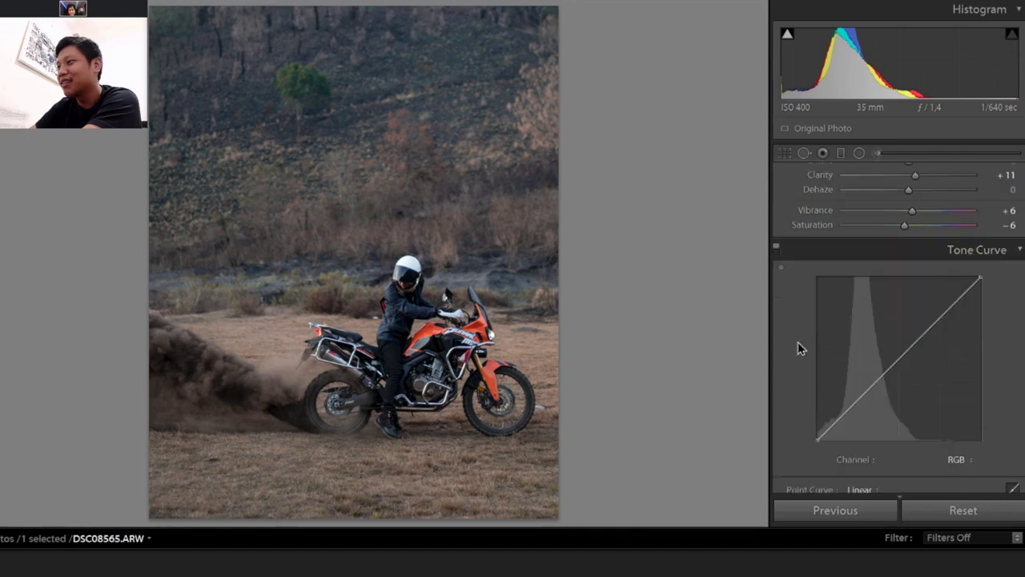
scroll(798, 345, down, 3)
scroll(798, 345, down, 8)
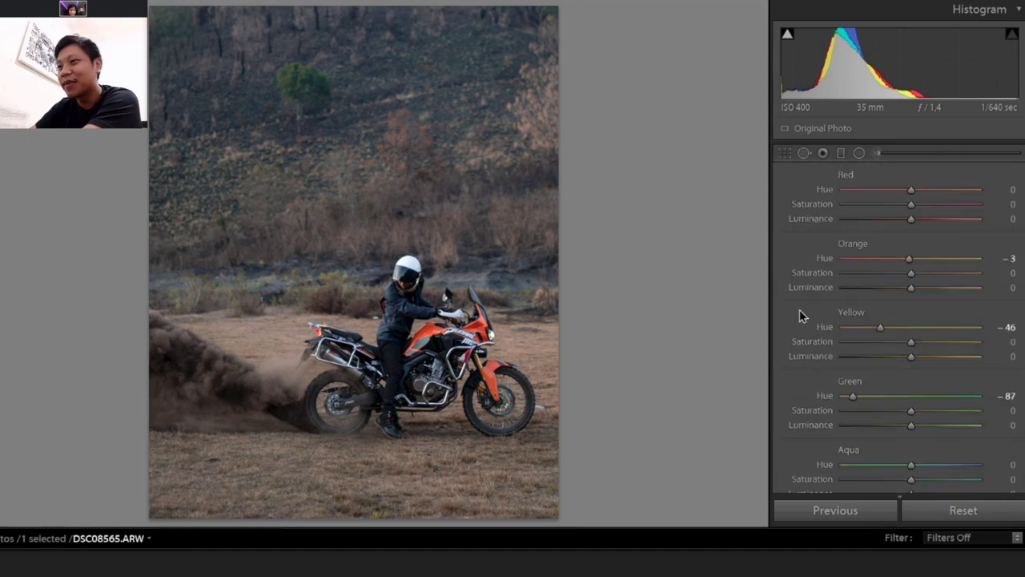
scroll(805, 292, up, 10)
drag(883, 274, 894, 274)
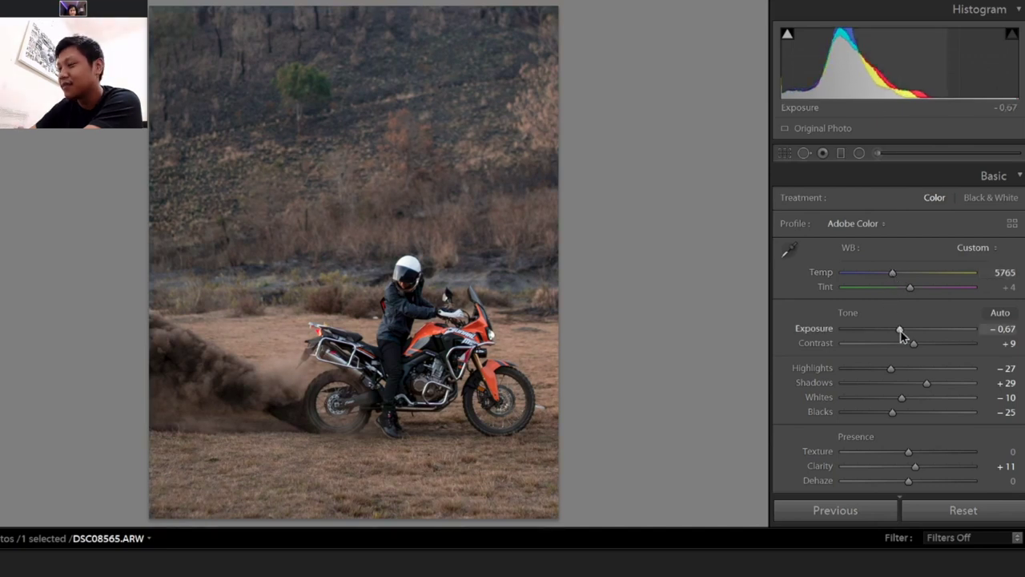
drag(900, 330, 900, 330)
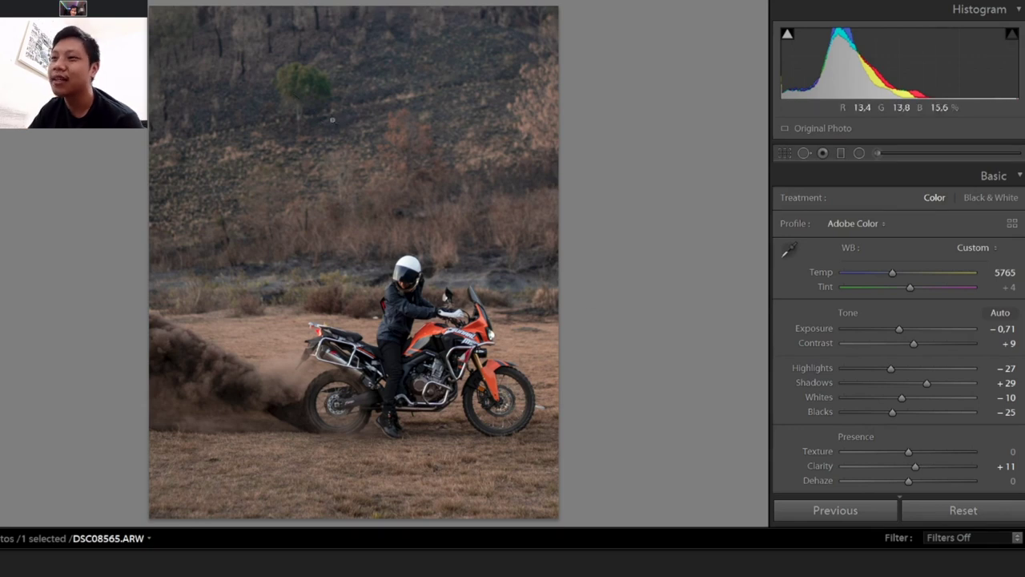
Start an Adjustment Brush with exposure reset to zero and a much smaller brush size.
key(m)
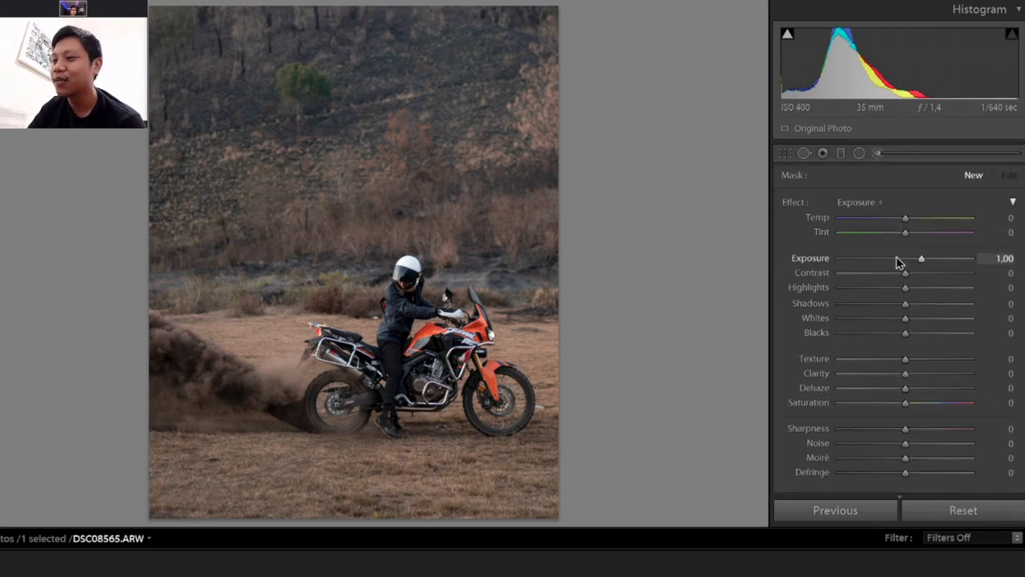
click(904, 258)
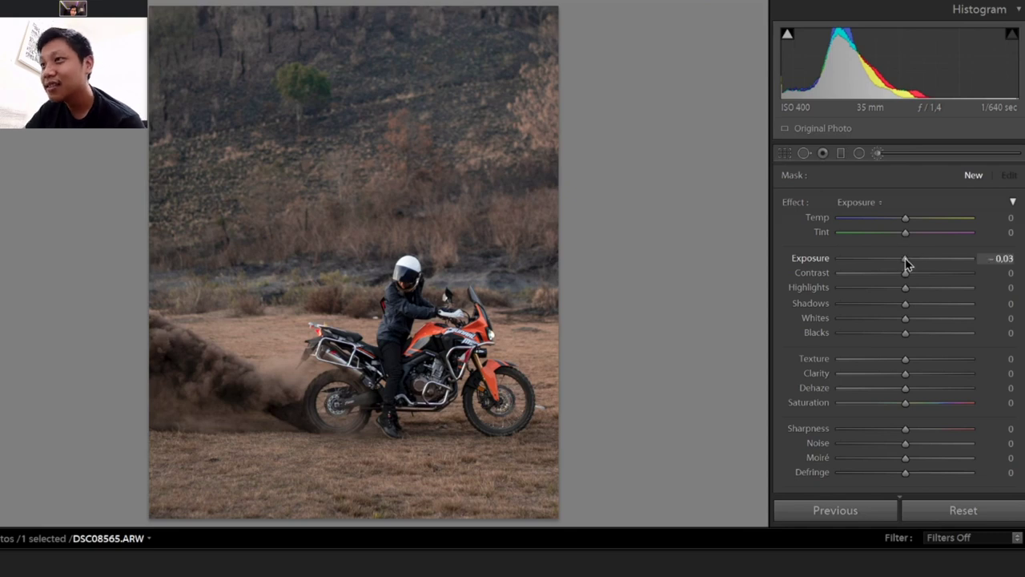
scroll(798, 250, down, 5)
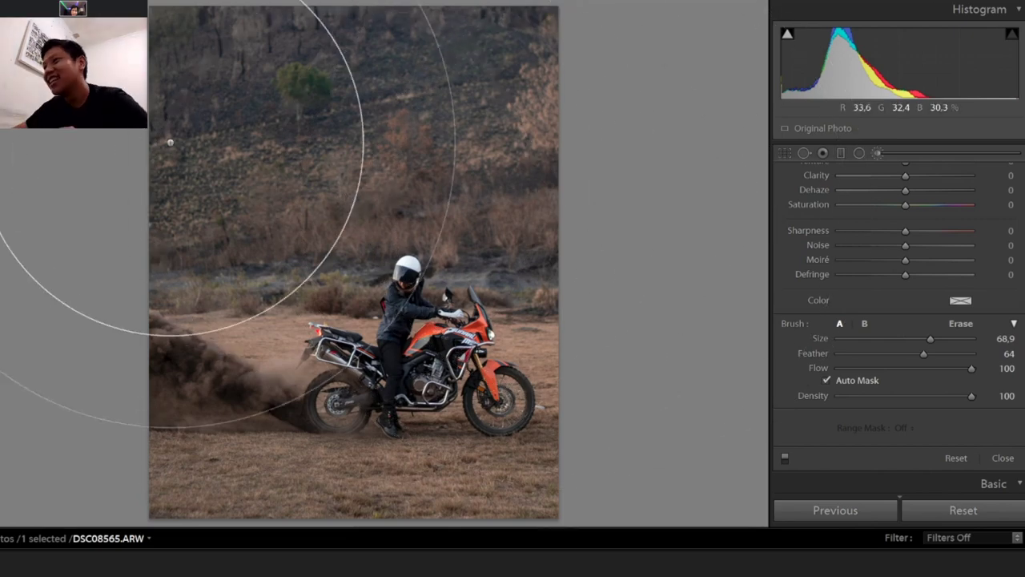
drag(930, 338, 889, 339)
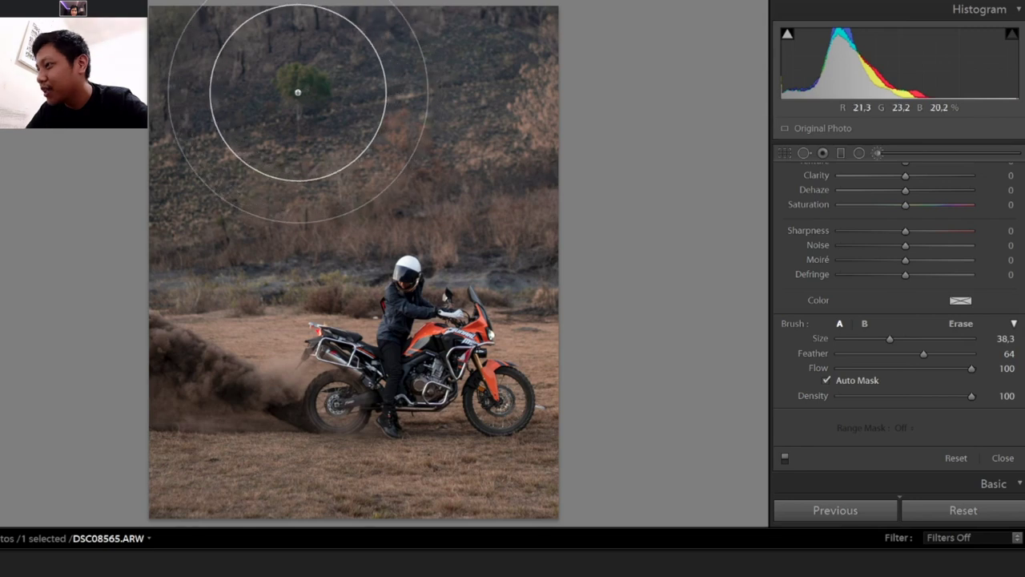
drag(878, 344, 872, 343)
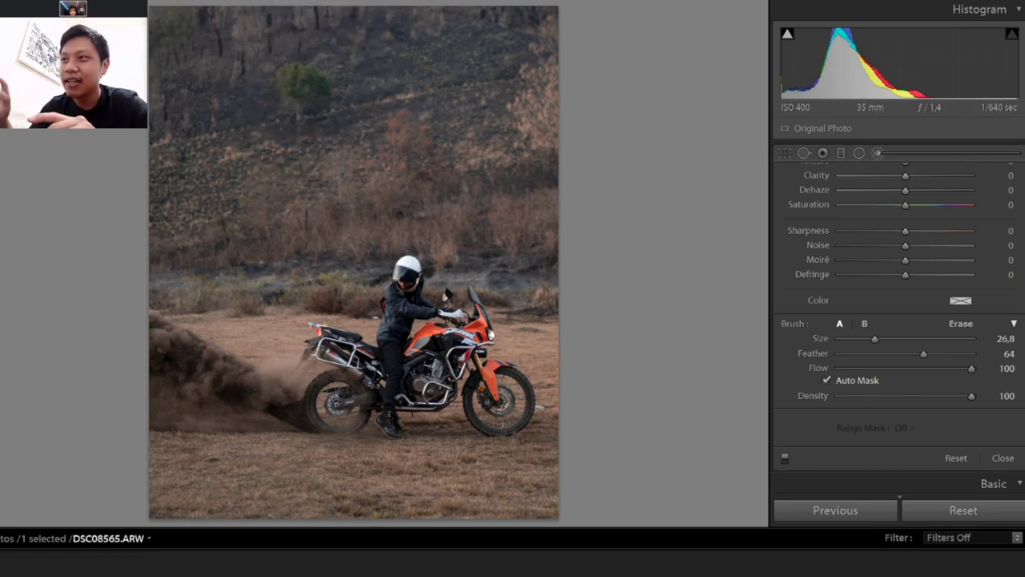
drag(874, 339, 867, 343)
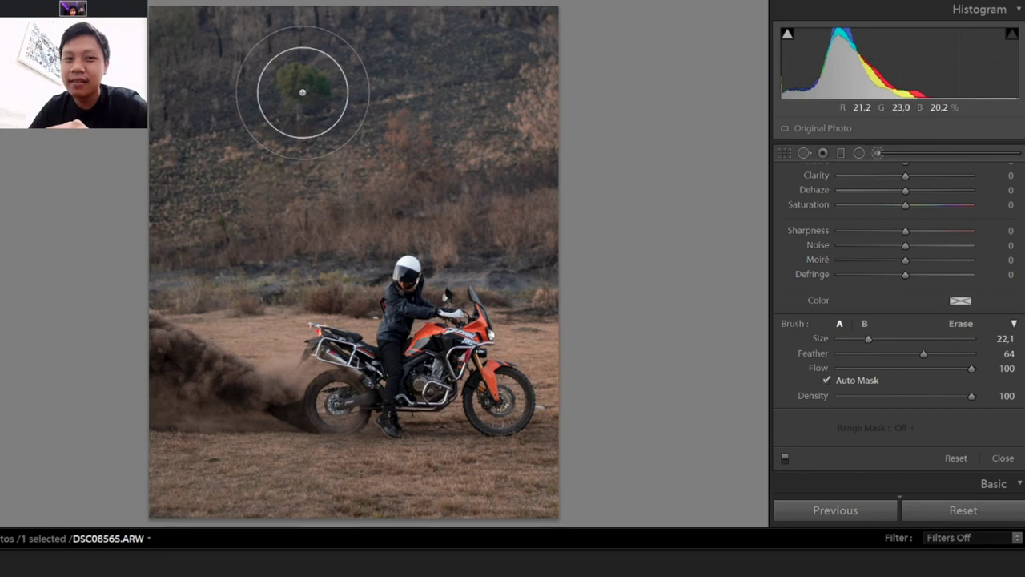
Paint over the hillside tree, set Feather 37 and Size 15.4, and hide the mask overlay.
drag(304, 83, 299, 149)
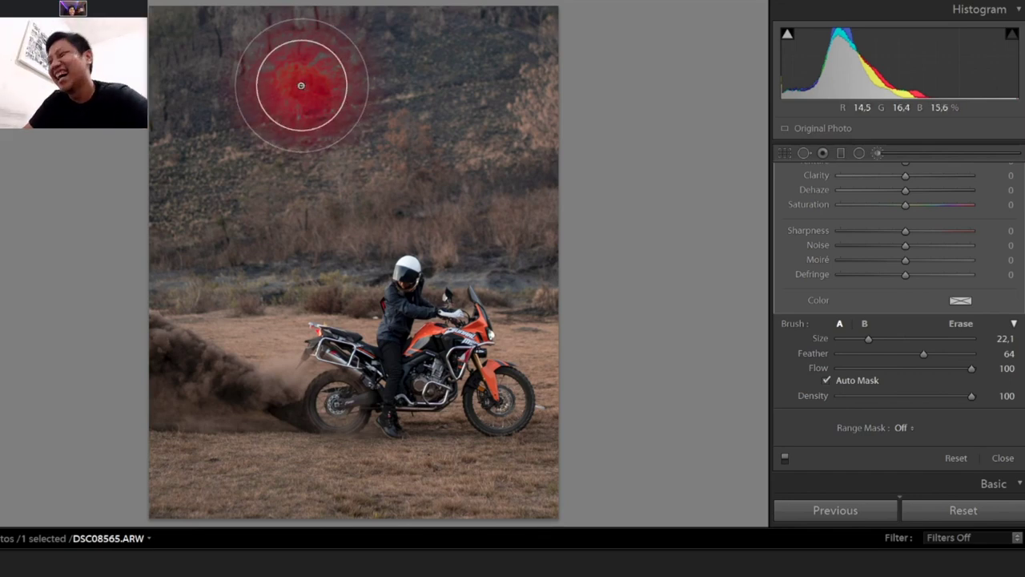
click(885, 353)
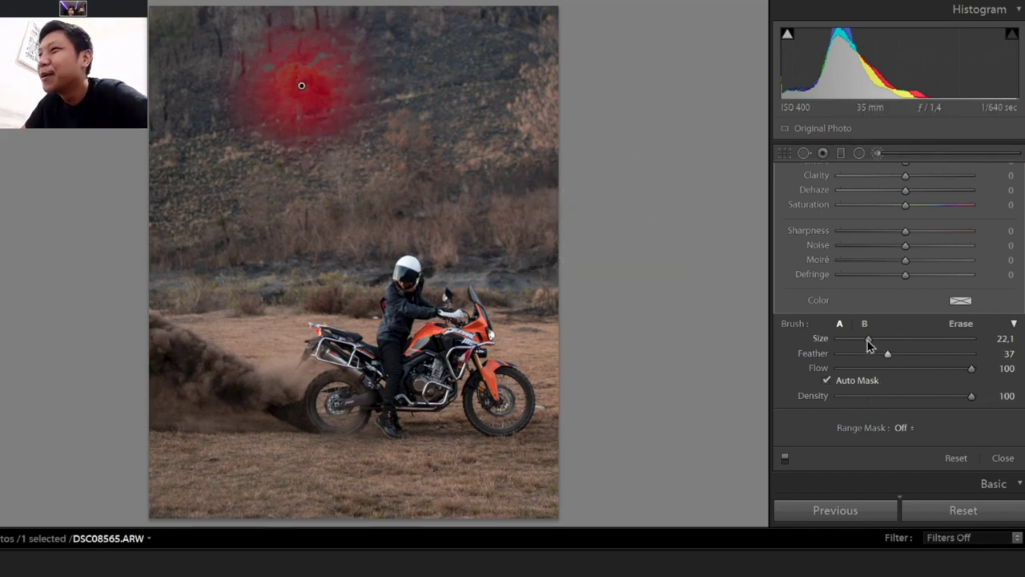
drag(869, 338, 859, 338)
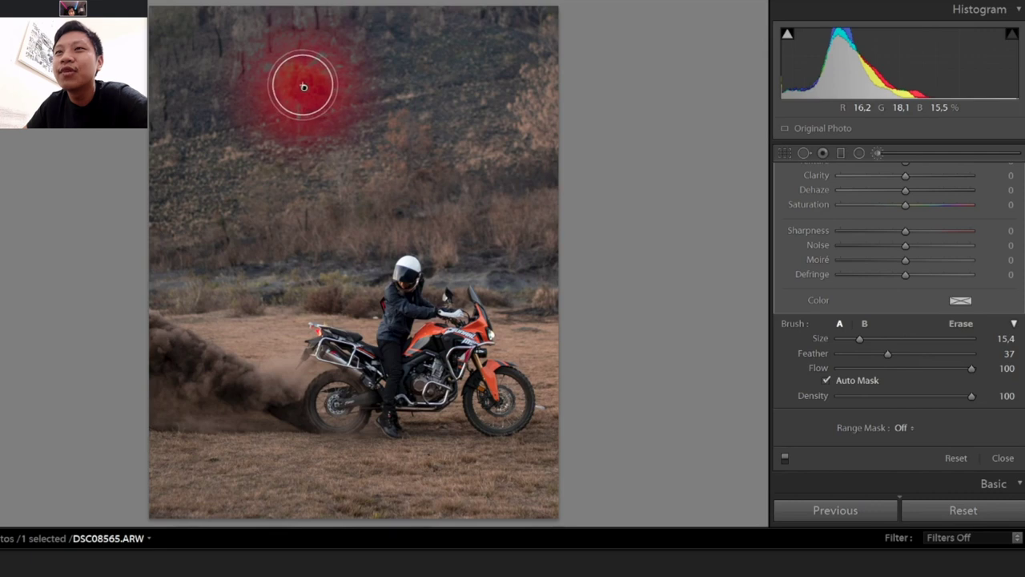
scroll(785, 294, up, 5)
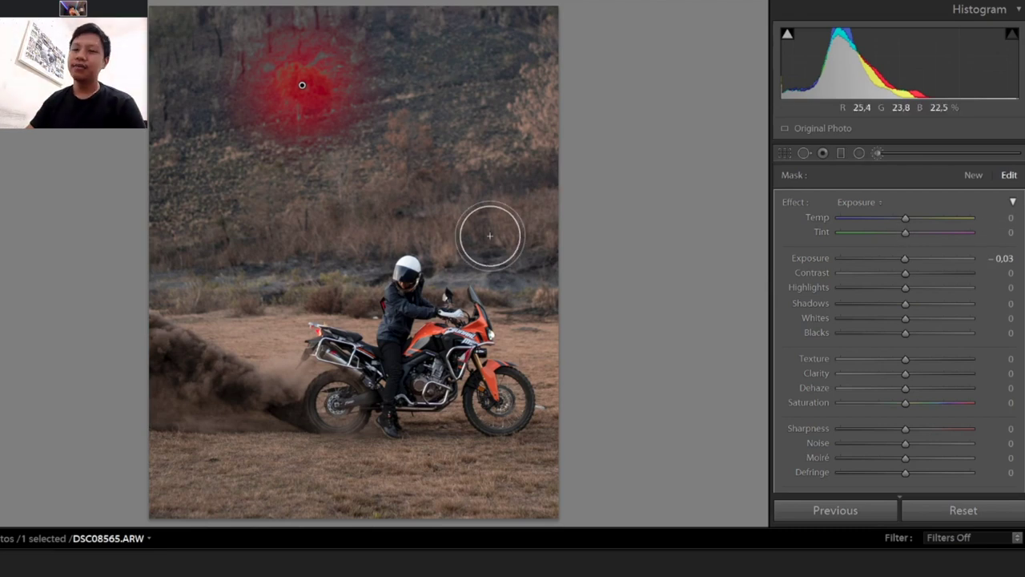
key(o)
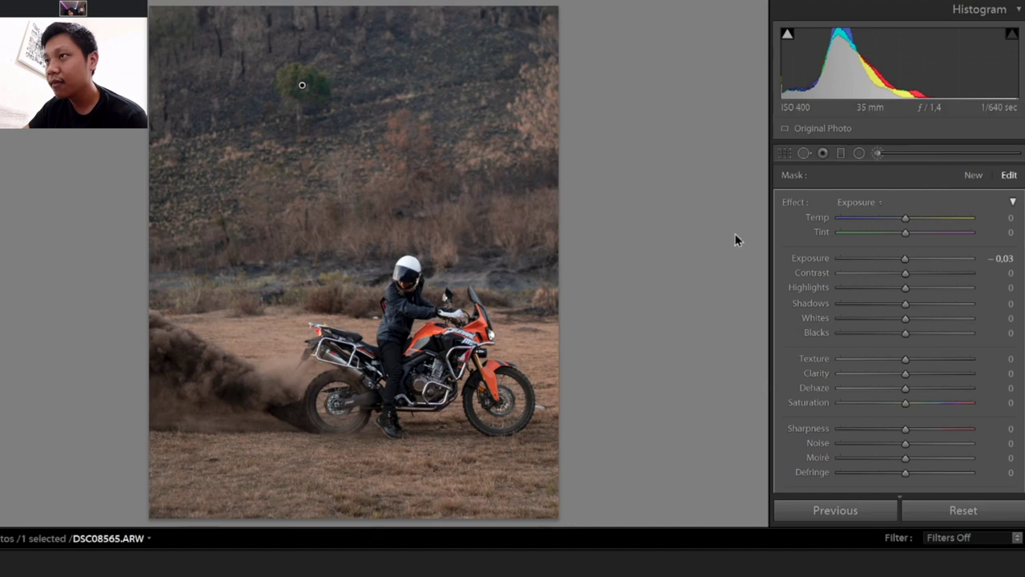
Give the tree mask Temp 40 and Exposure 0.03, then close the Adjustment Brush.
drag(907, 222, 937, 225)
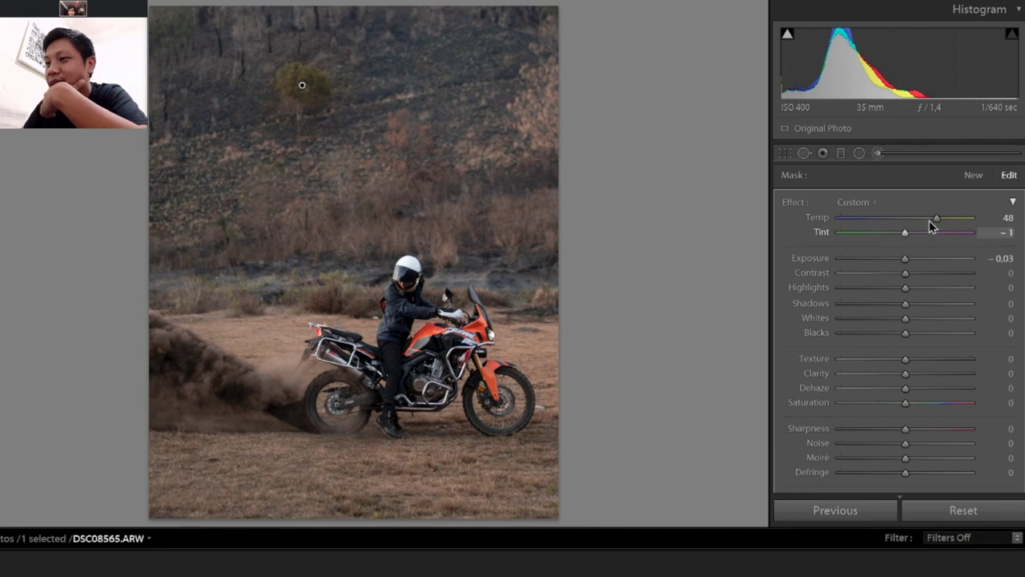
click(934, 219)
drag(934, 224, 931, 224)
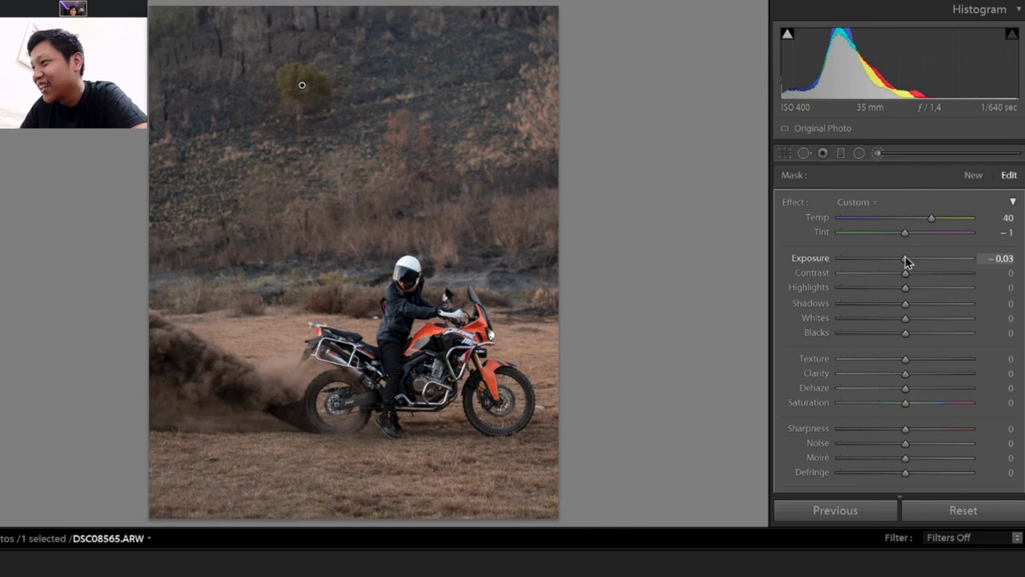
drag(906, 259, 908, 259)
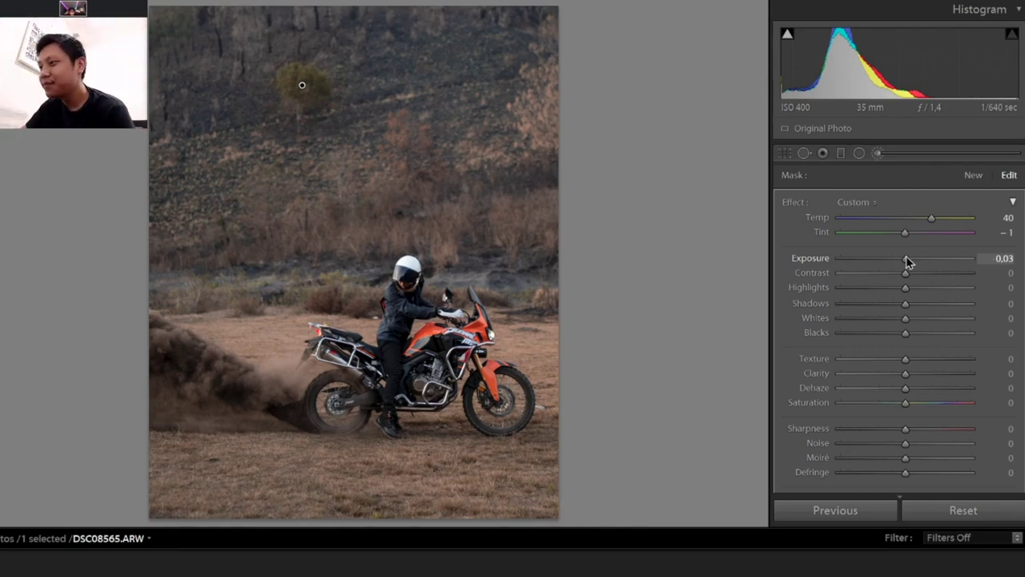
click(926, 155)
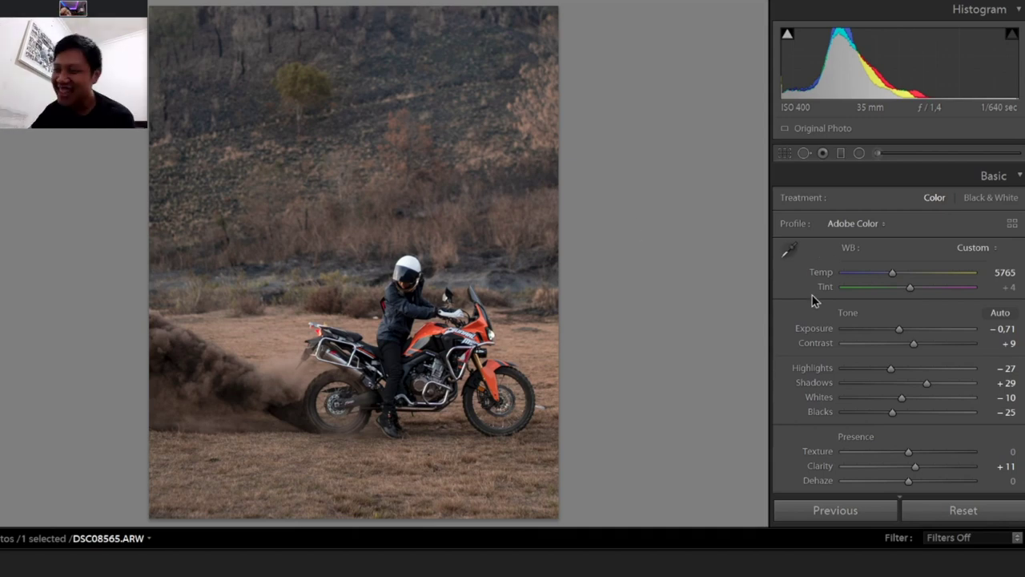
Raise the HSL Orange Saturation to +7.
scroll(811, 300, down, 5)
scroll(803, 299, down, 5)
scroll(806, 301, down, 5)
scroll(803, 264, down, 4)
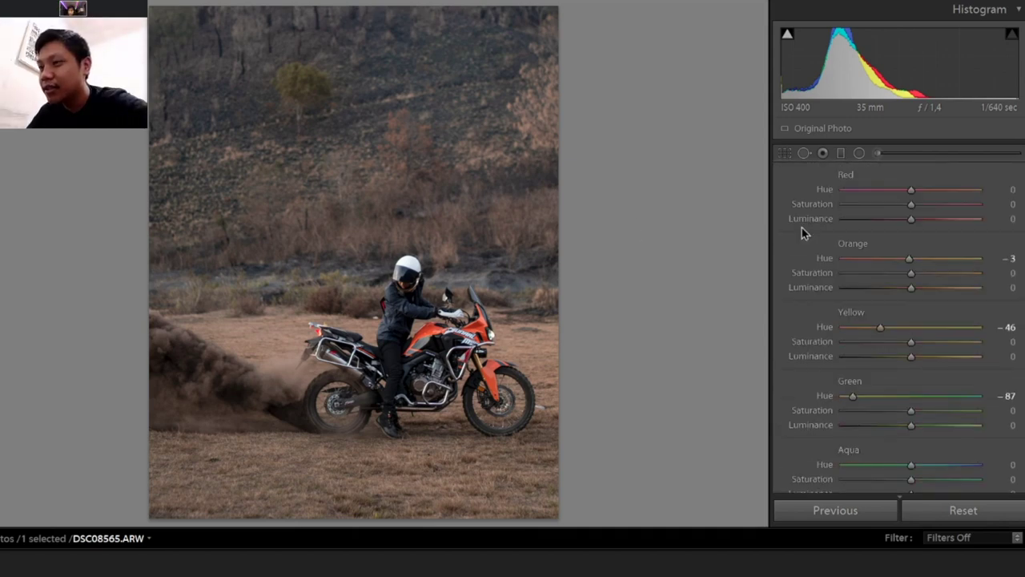
drag(911, 274, 925, 277)
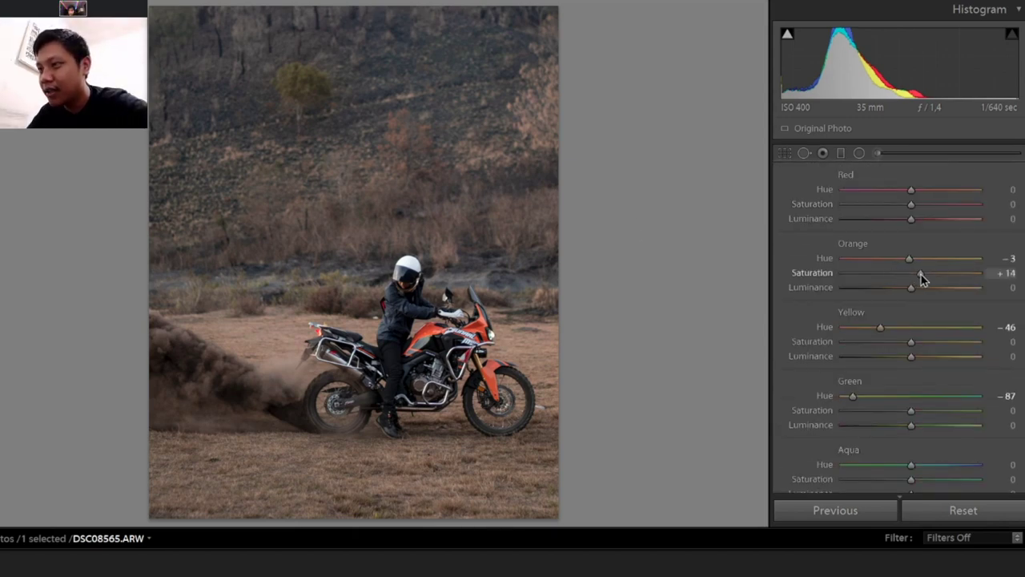
click(908, 260)
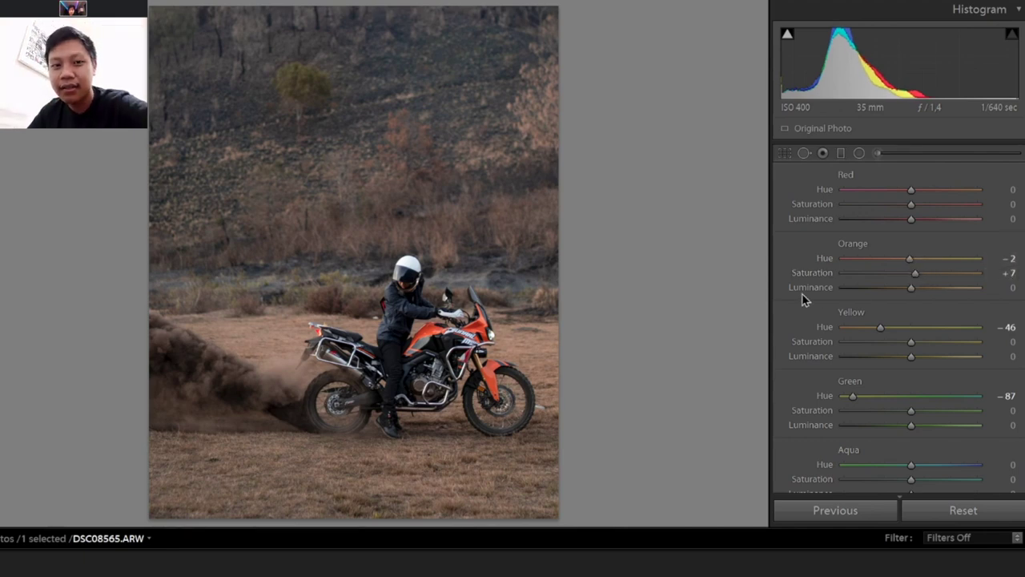
Remove purple fringing with Defringe Amount 20 and slightly adjust the vignetting amount.
scroll(803, 298, down, 10)
drag(845, 314, 973, 314)
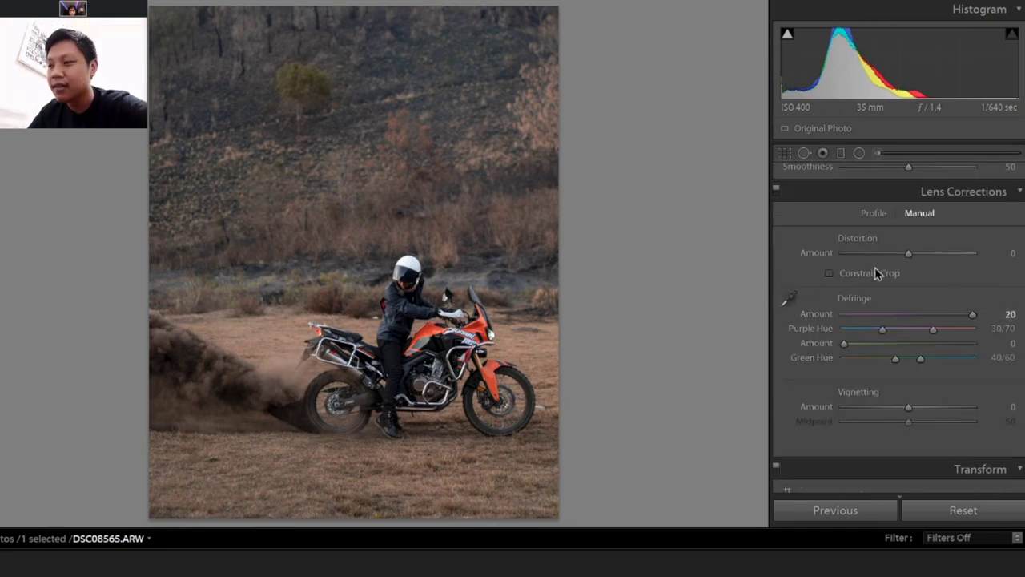
scroll(789, 259, down, 3)
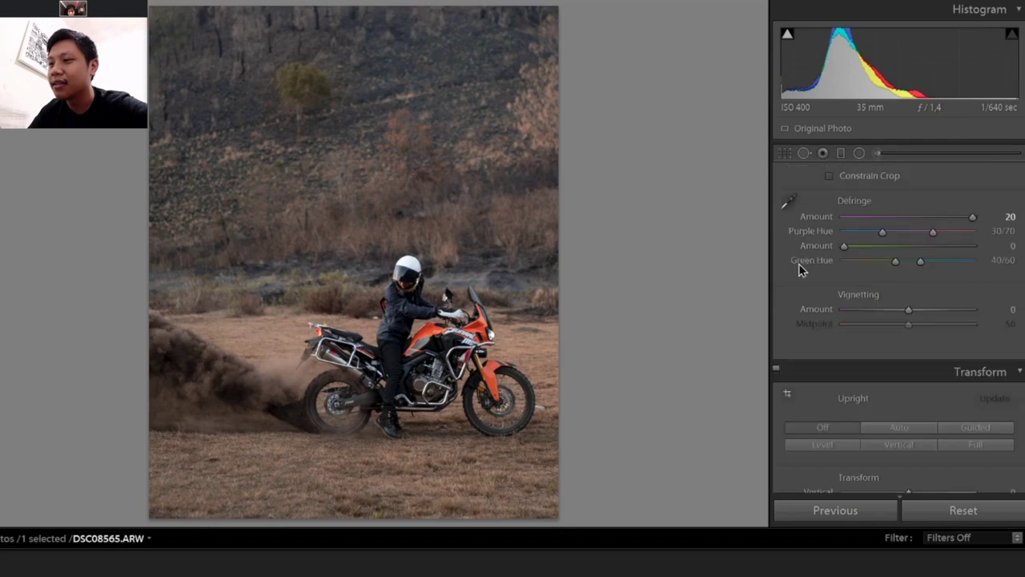
drag(908, 307, 911, 307)
Set the Calibration Red Primary Hue to +5.
scroll(792, 319, down, 3)
scroll(793, 320, down, 5)
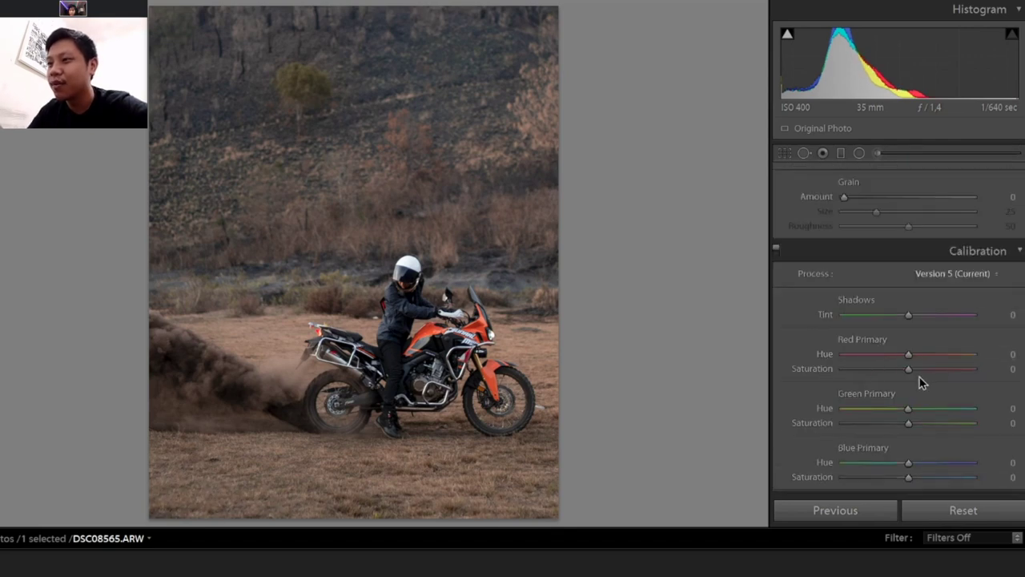
drag(909, 354, 902, 353)
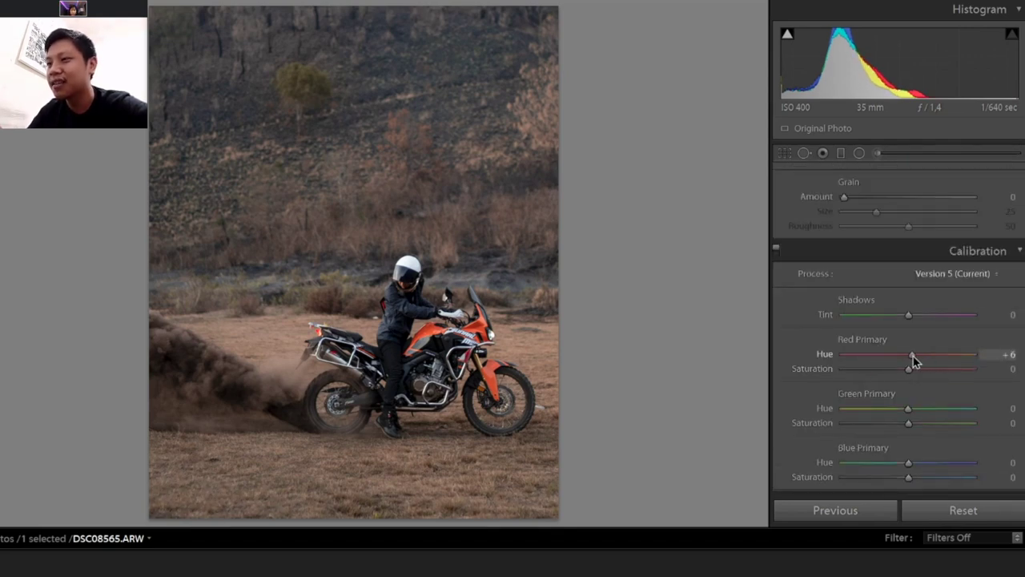
drag(907, 360, 912, 360)
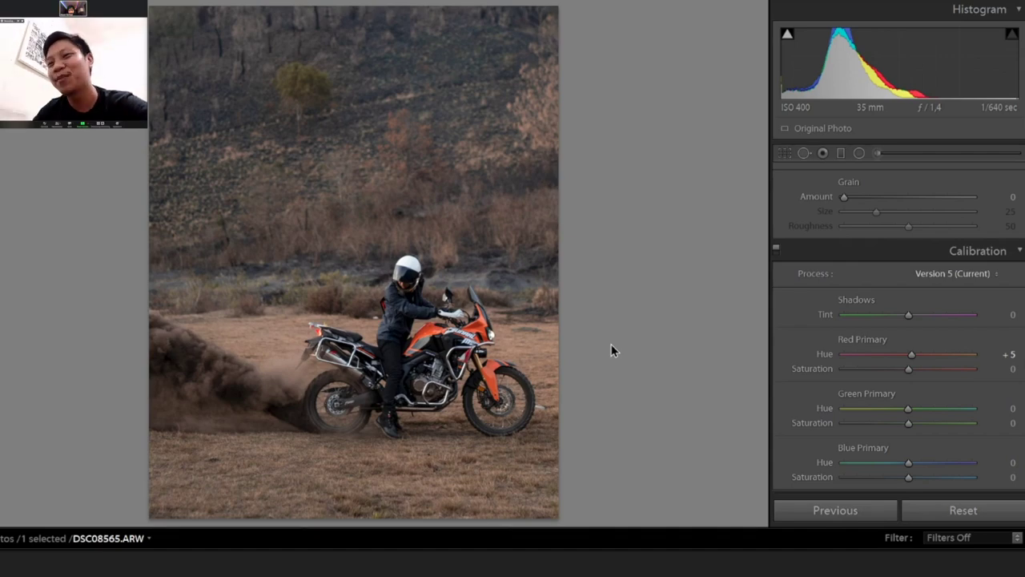
Raise Orange Saturation to +29 and set Highlights -9, Shadows +38, Blacks -29.
scroll(802, 333, up, 5)
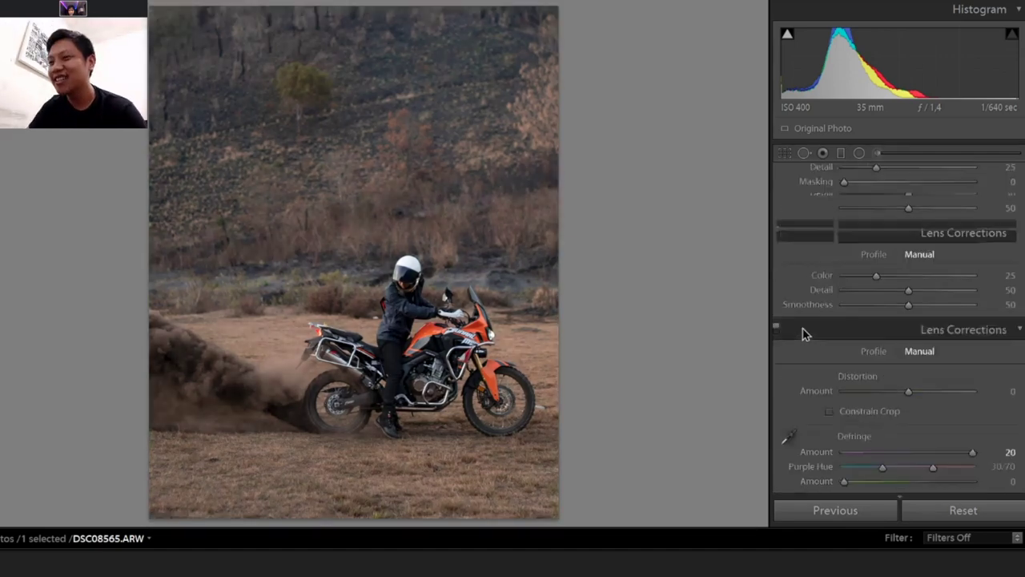
scroll(802, 328, up, 5)
drag(911, 300, 931, 320)
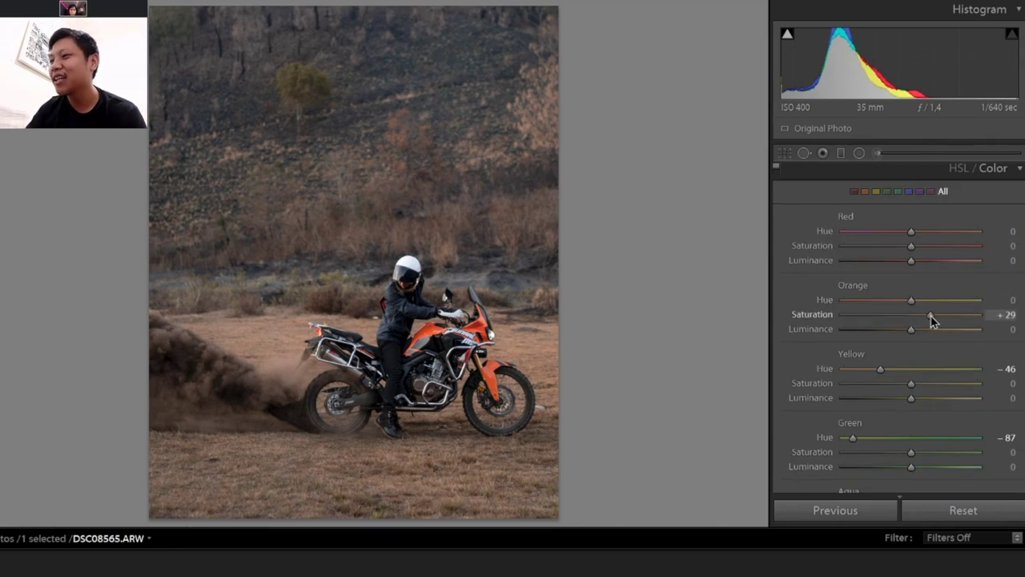
scroll(835, 325, up, 10)
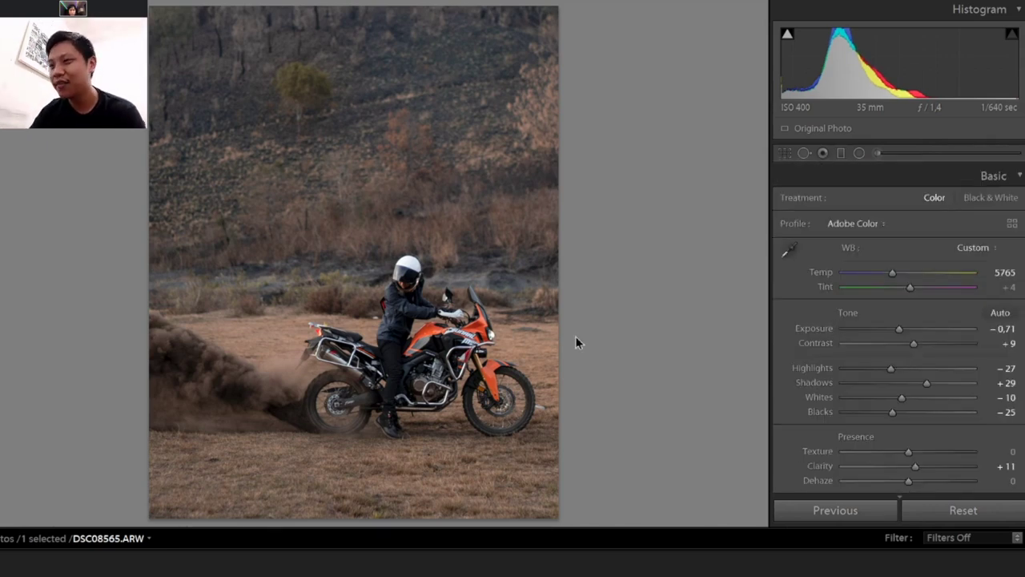
drag(890, 369, 904, 370)
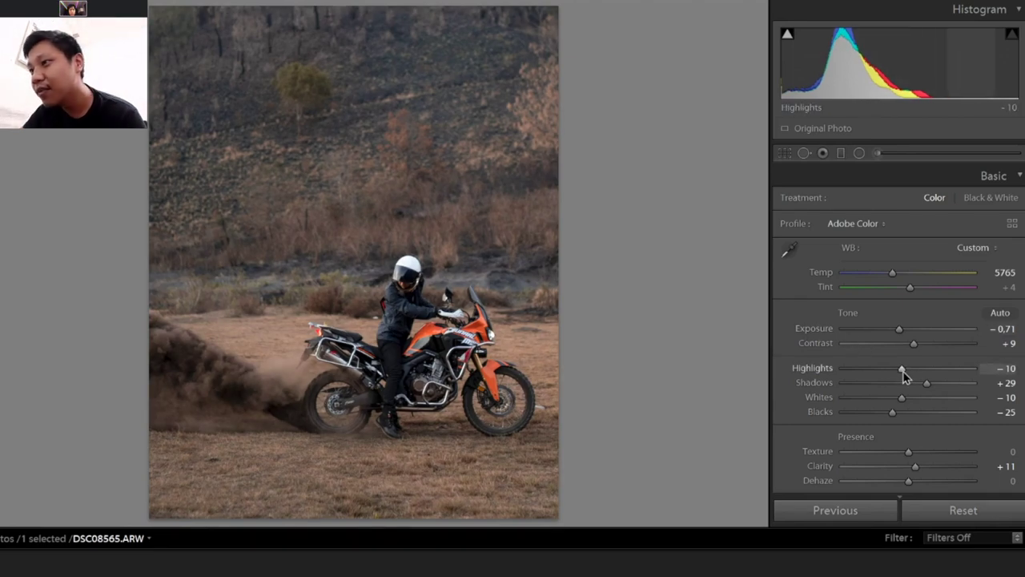
mouse_move(927, 383)
mouse_down()
mouse_move(937, 389)
mouse_move(889, 413)
mouse_up()
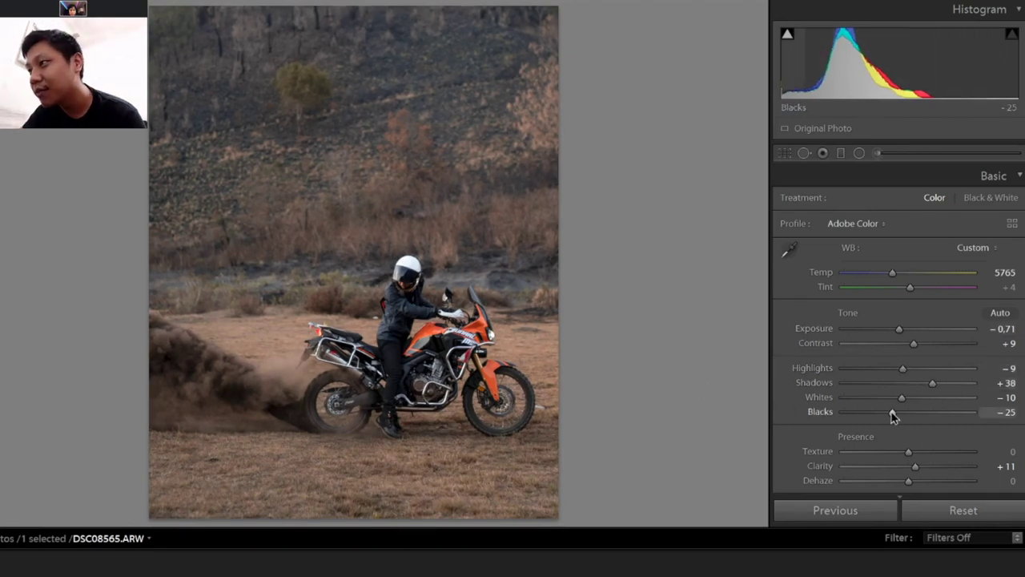
Zoom in on the rear wheel and add Sharpening 45 and Luminance noise reduction 6.
click(270, 393)
click(455, 339)
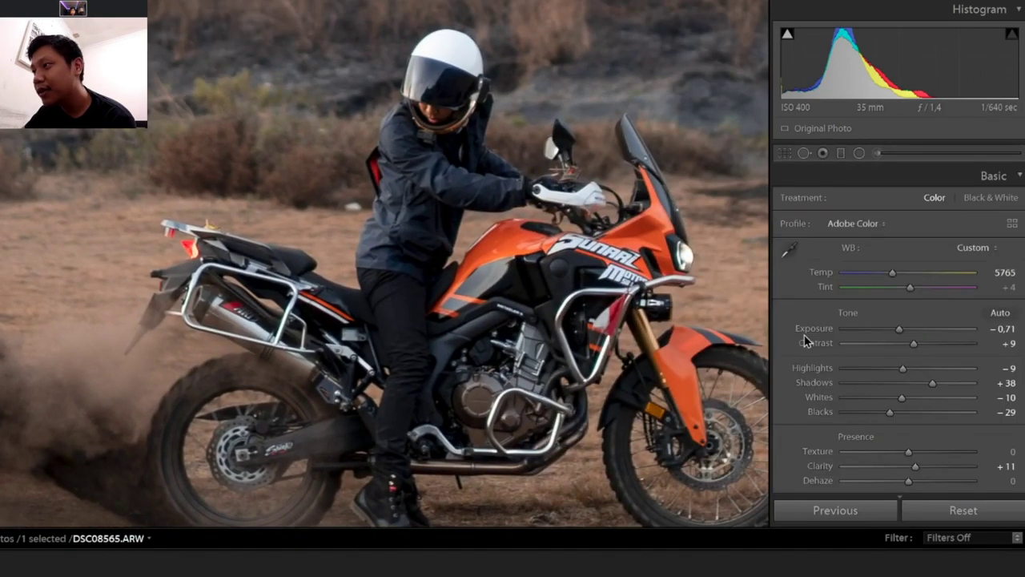
scroll(805, 341, down, 3)
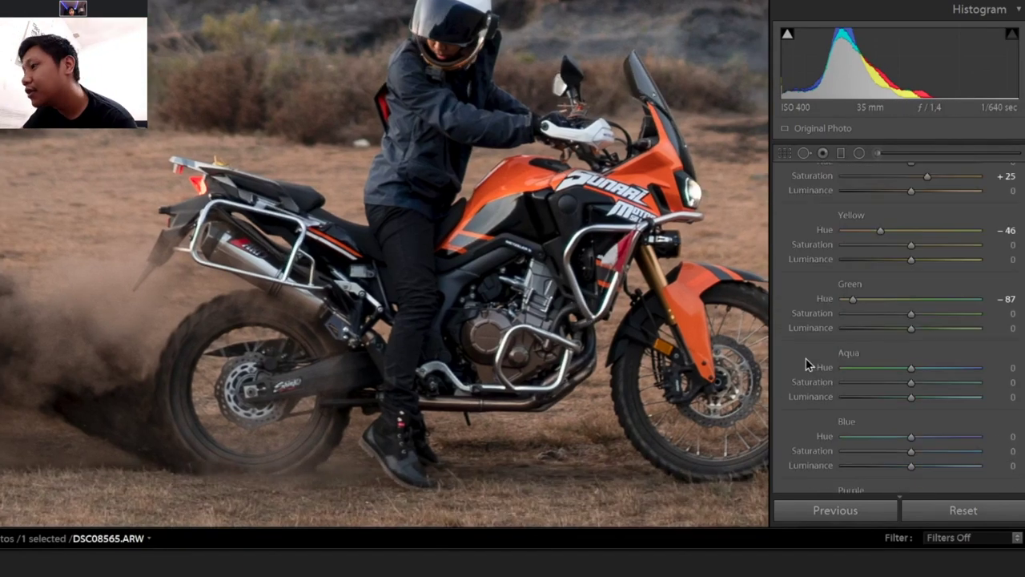
scroll(803, 354, down, 10)
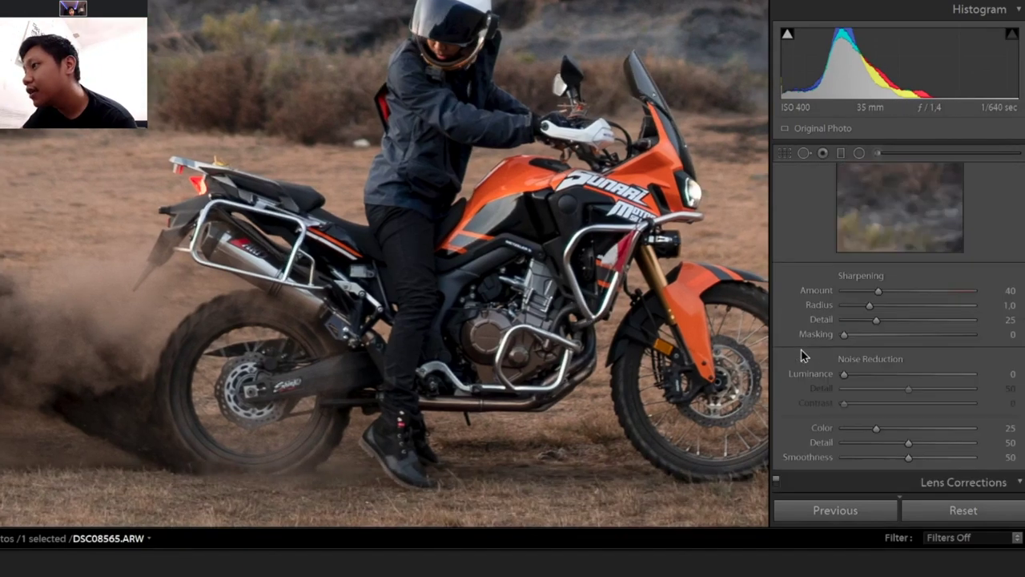
scroll(884, 388, up, 2)
scroll(803, 359, down, 2)
drag(844, 374, 849, 379)
Return to the fitted view and move on to KEY09024.ARW, the forest group-ride photo.
scroll(849, 379, down, 4)
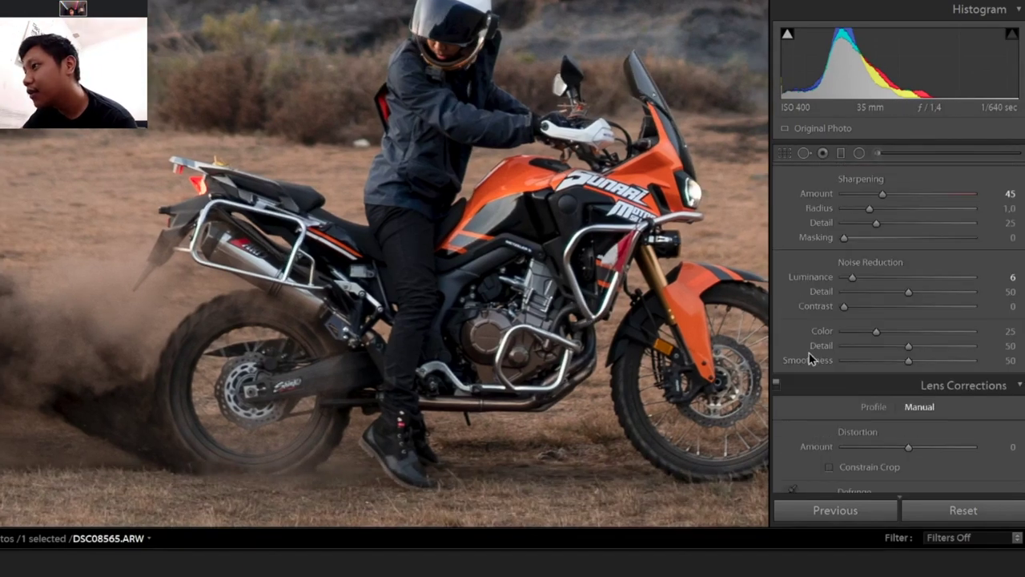
scroll(849, 379, down, 5)
scroll(849, 379, down, 5)
key(z)
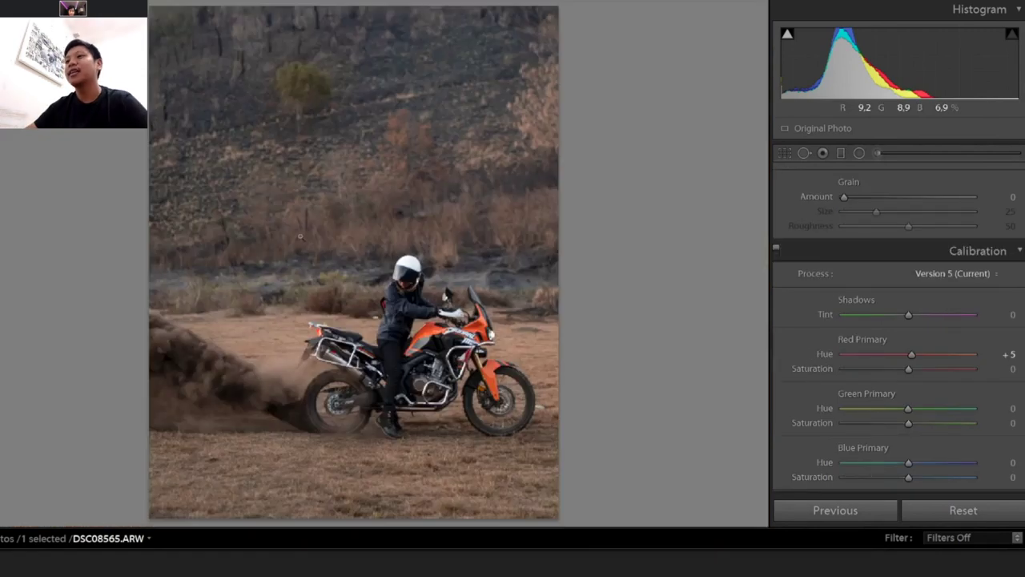
key(Right)
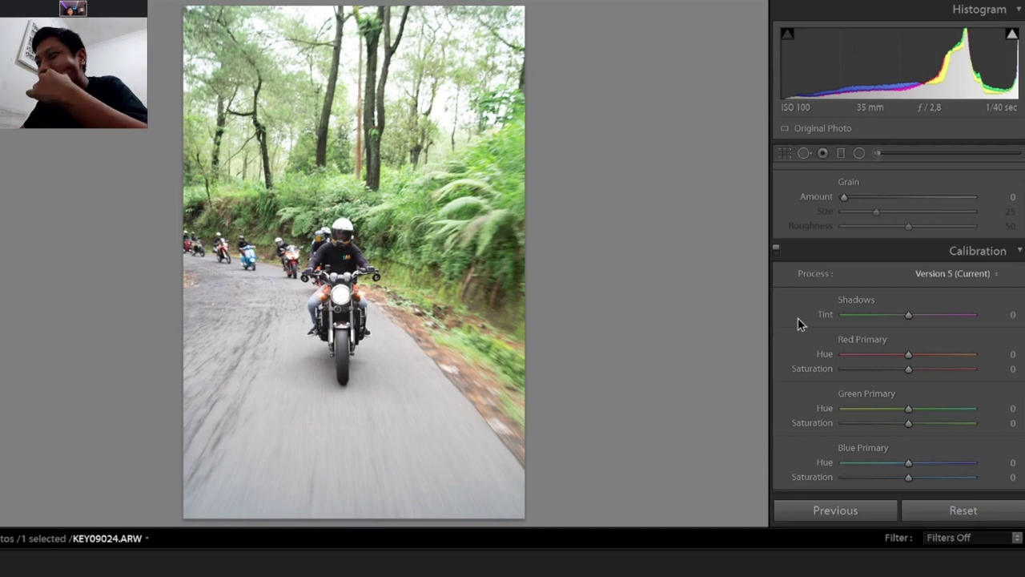
Yellow the greens with Green Primary Hue -100, shift Orange hue, and desaturate yellows to -12.
drag(906, 408, 840, 413)
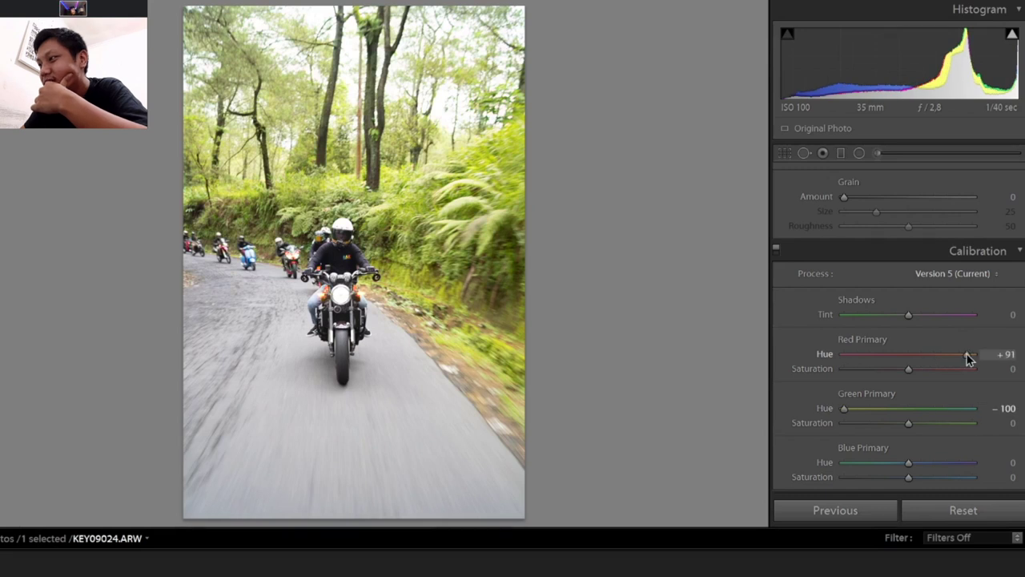
scroll(778, 369, up, 10)
scroll(778, 368, up, 3)
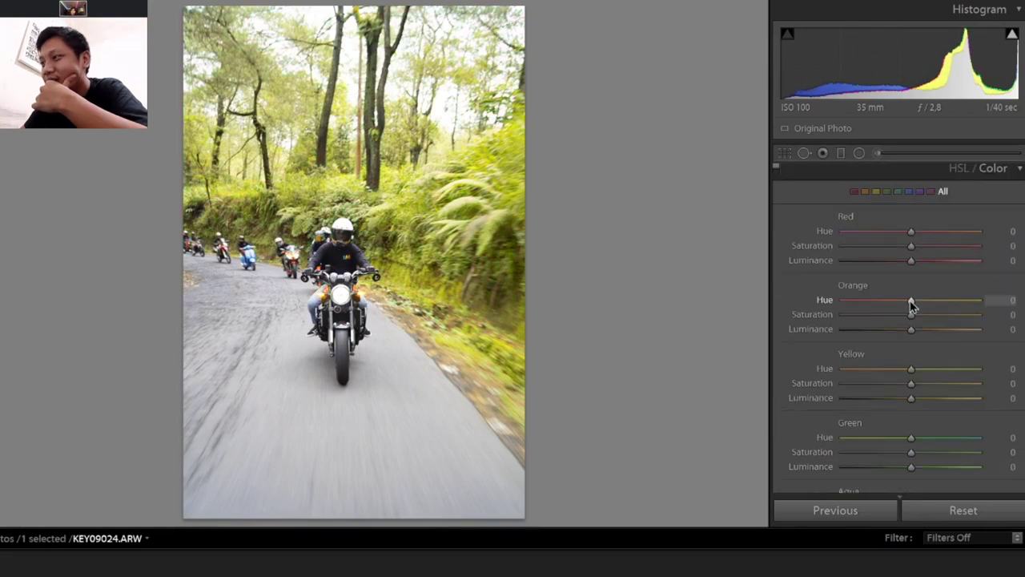
drag(910, 369, 853, 368)
drag(909, 300, 887, 299)
drag(910, 383, 902, 383)
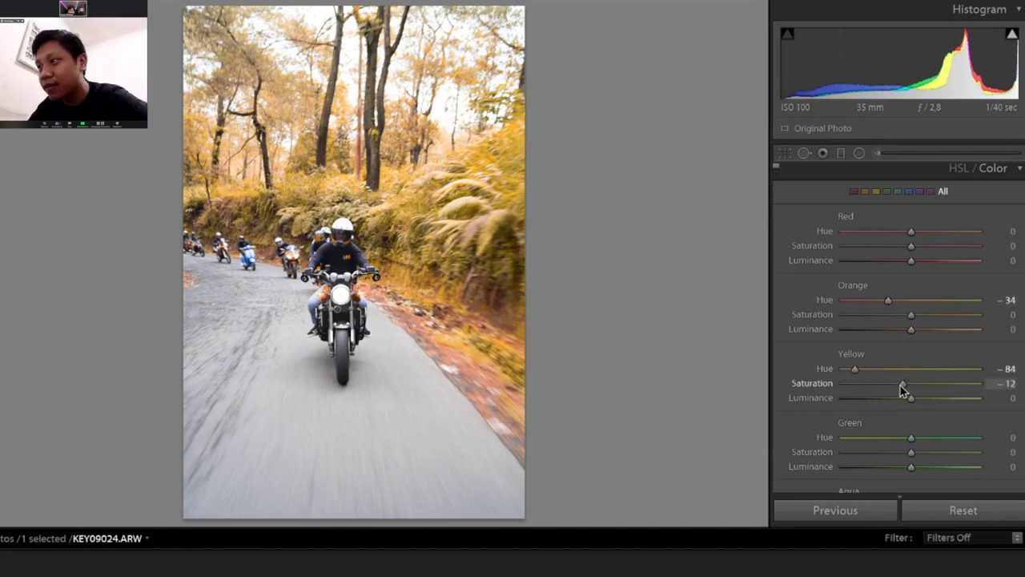
Mute and darken the greens and settle the autumn hues at Orange -35, Yellow -89, Green -28.
mouse_move(911, 437)
mouse_down()
mouse_move(893, 439)
mouse_move(902, 452)
mouse_up()
drag(910, 466, 885, 466)
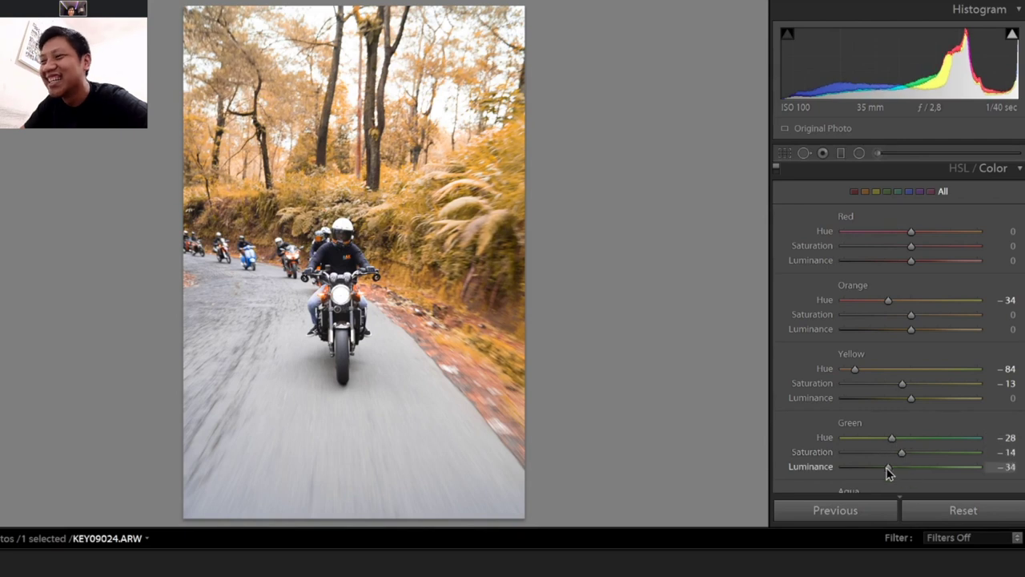
drag(910, 397, 895, 397)
drag(886, 303, 887, 301)
drag(855, 368, 851, 368)
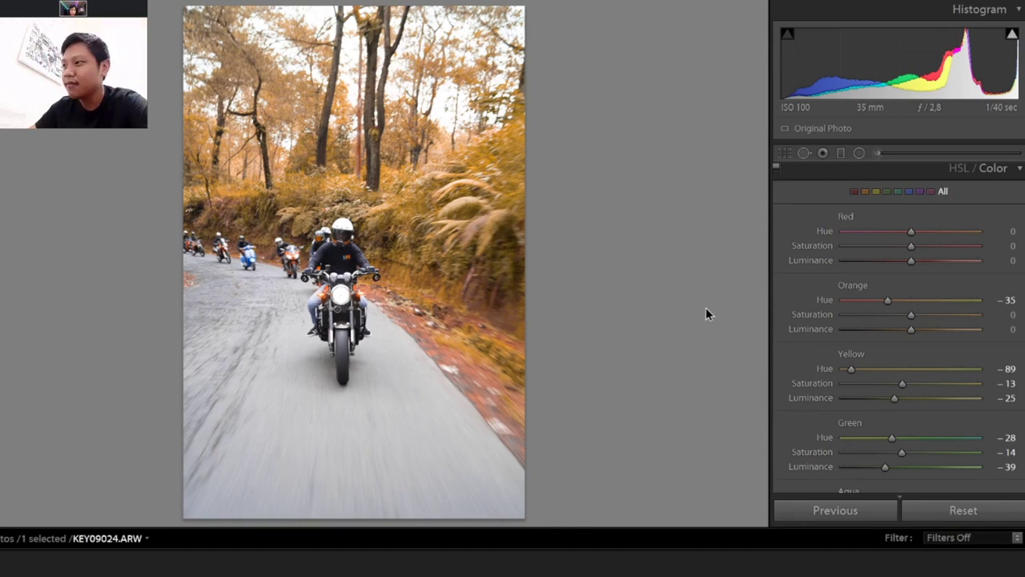
Darken Orange Luminance to -22 and Red Luminance to -3.
drag(908, 330, 894, 329)
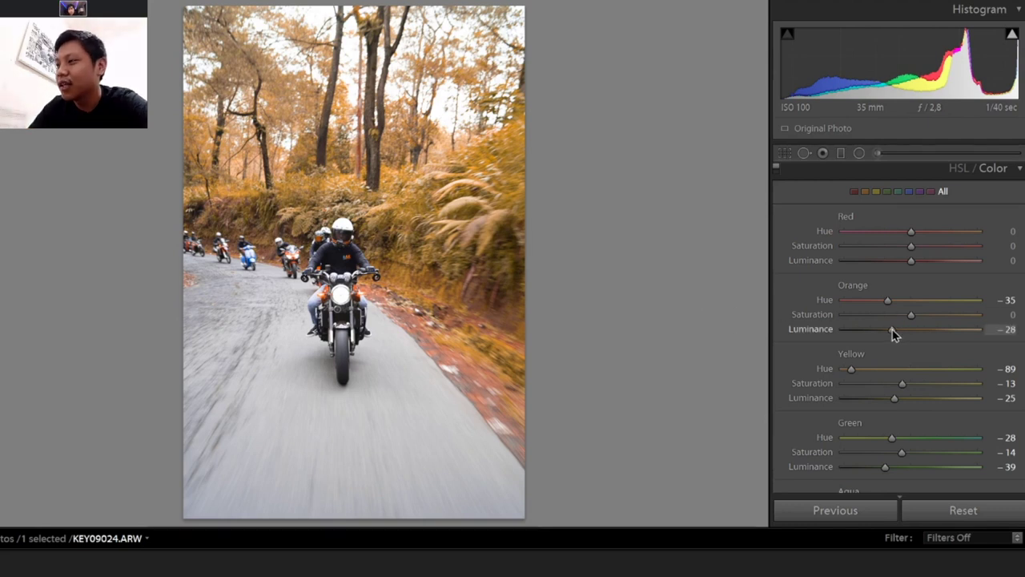
drag(911, 260, 908, 261)
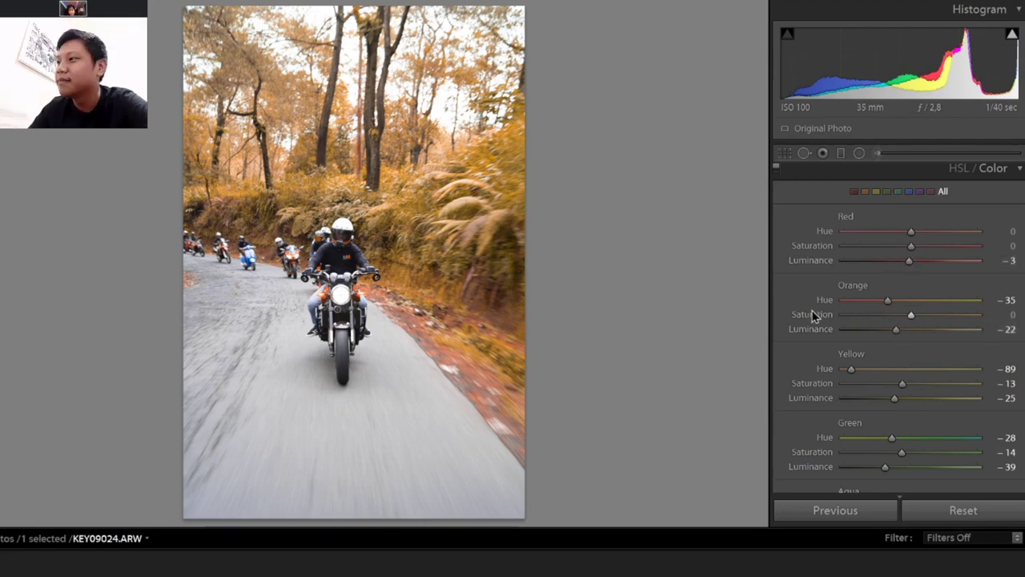
key(ctrl+1)
Brush a mask over the road, erasing it from the rider, motorbike and left foliage.
key(k)
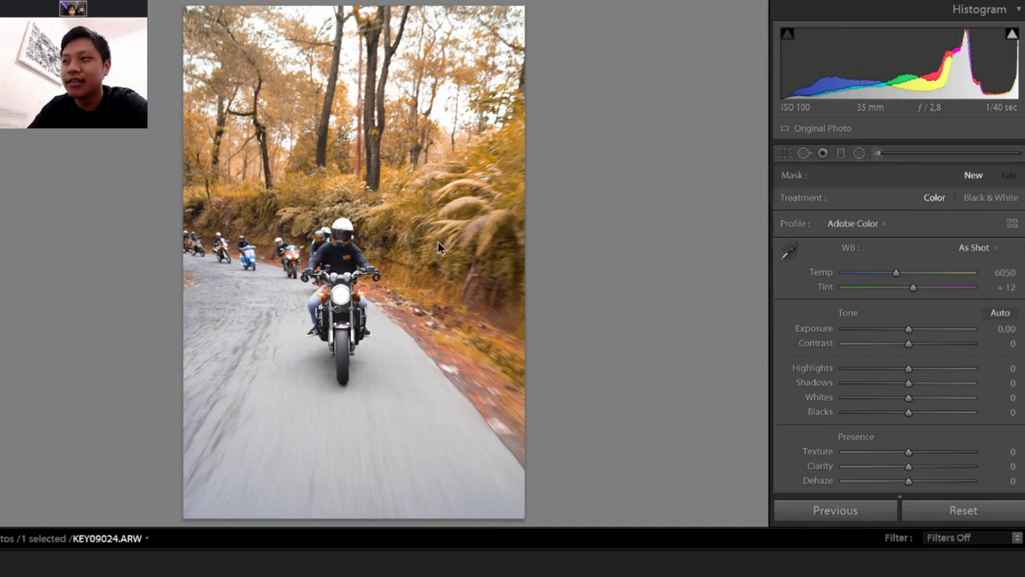
scroll(801, 304, down, 5)
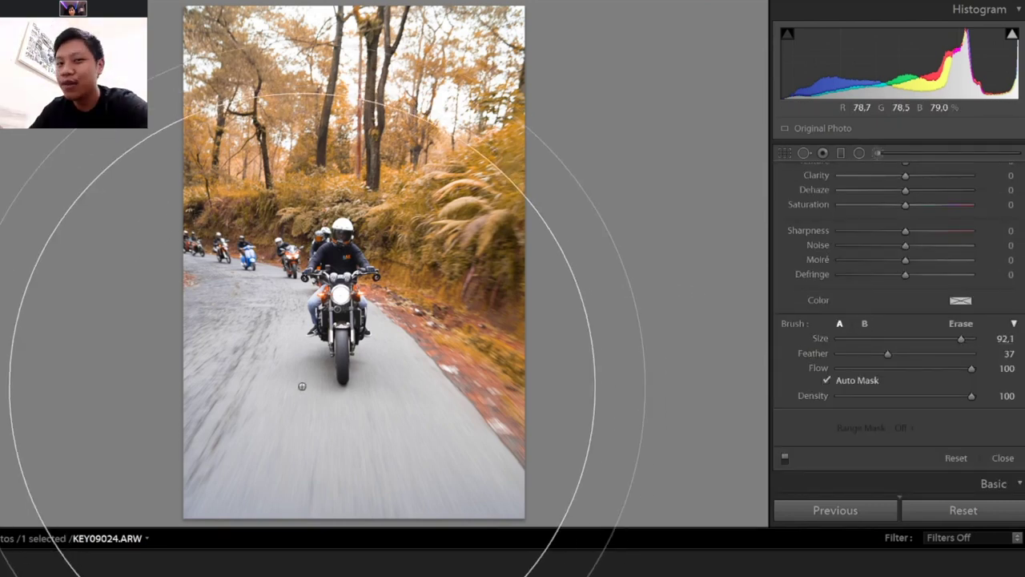
drag(302, 382, 333, 382)
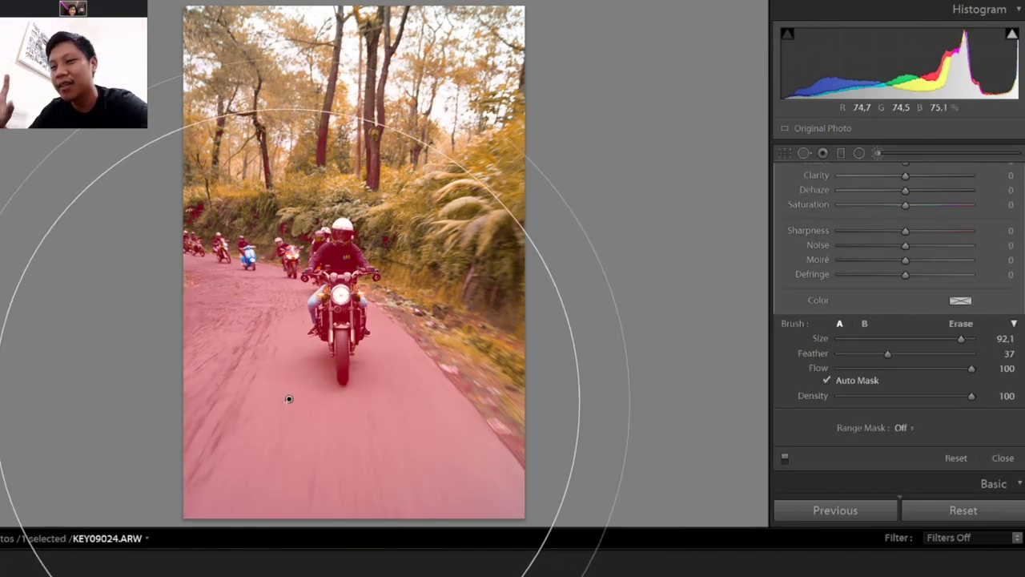
key(alt)
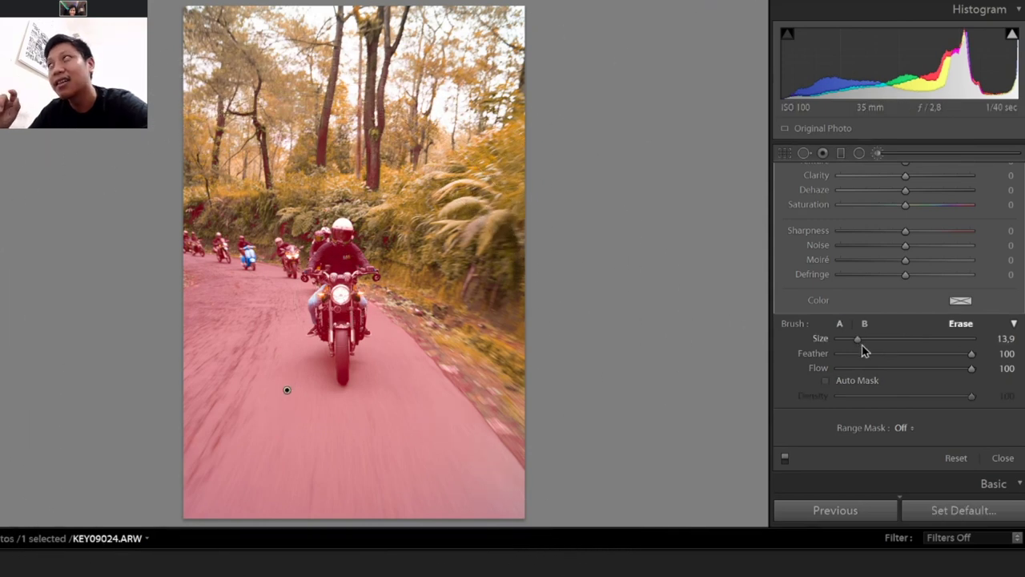
key([)
drag(340, 260, 341, 329)
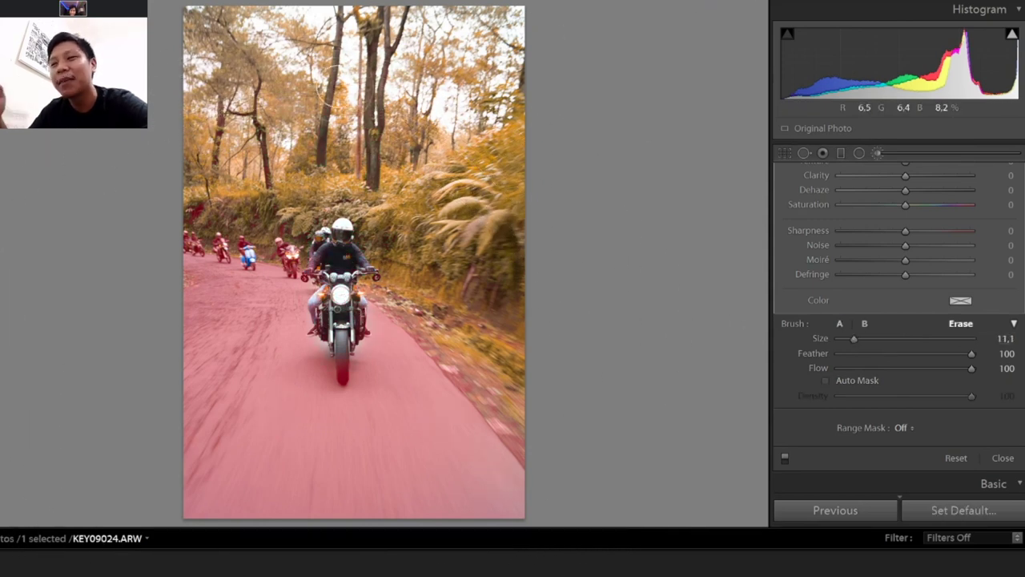
drag(296, 224, 204, 232)
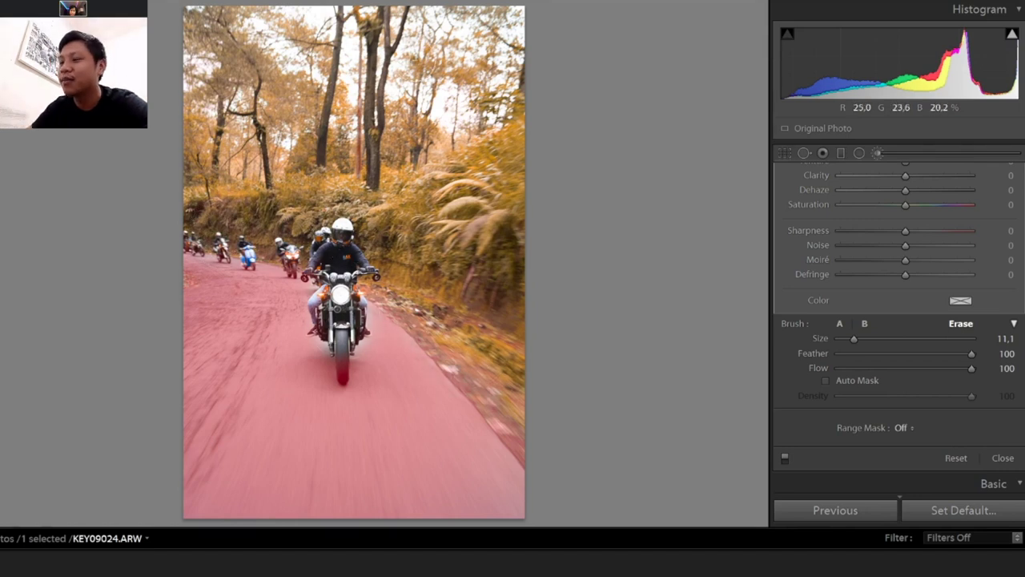
key(alt)
mouse_move(287, 389)
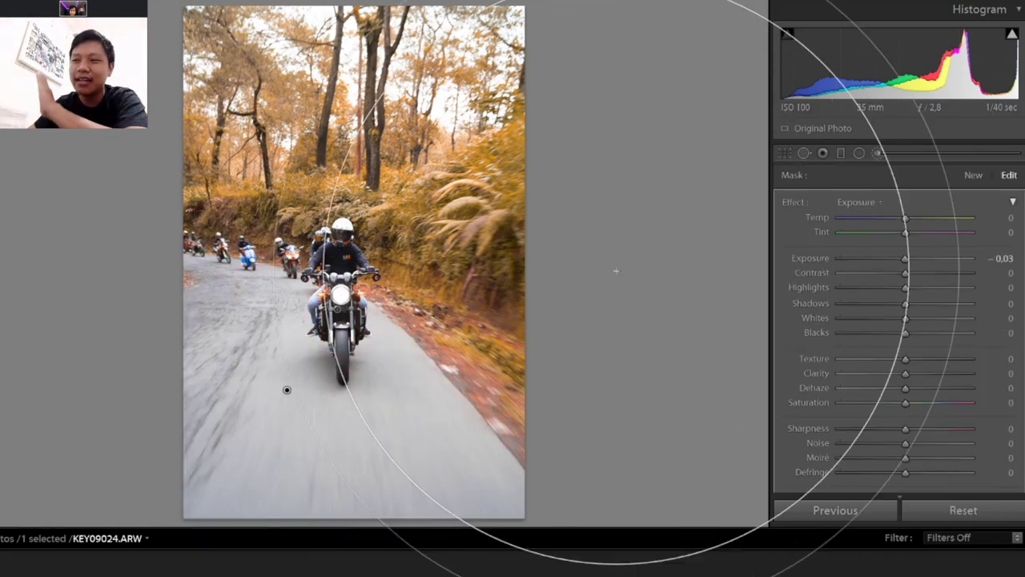
click(904, 259)
Darken the masked road to about -0.93 exposure with a brush feather of 76.
drag(905, 266, 891, 264)
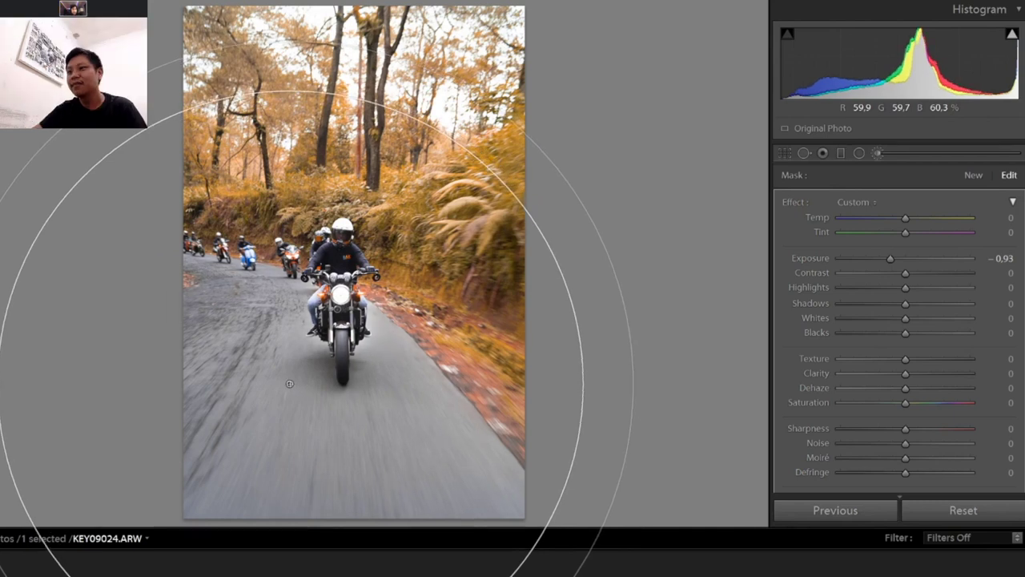
scroll(890, 366, down, 5)
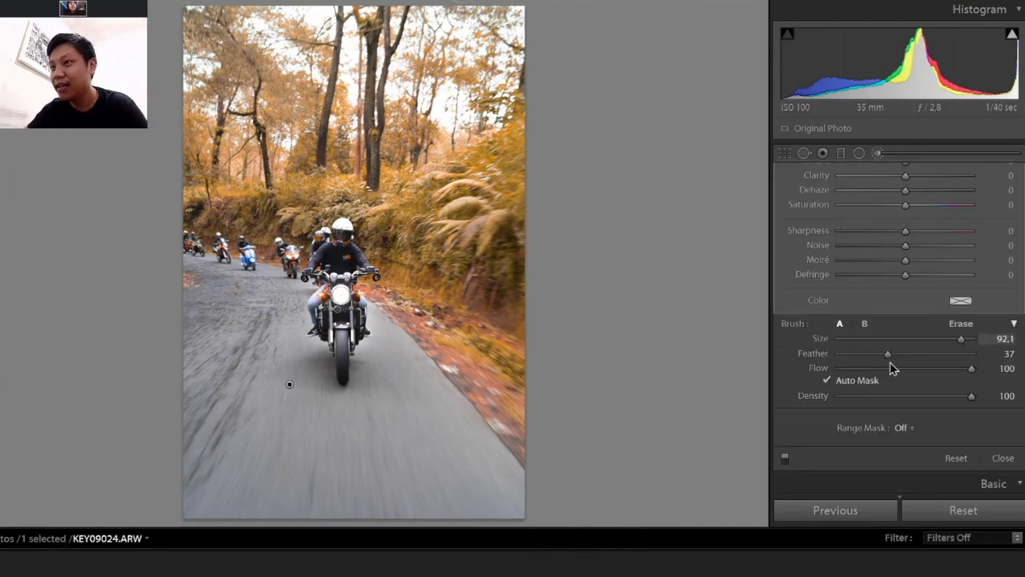
drag(878, 356, 939, 353)
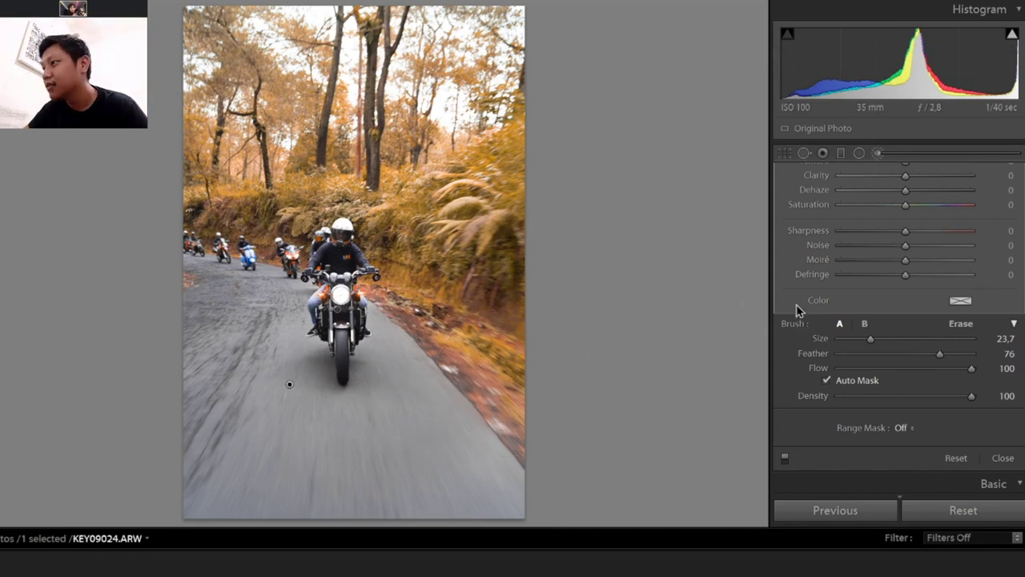
scroll(881, 289, up, 5)
drag(890, 258, 886, 266)
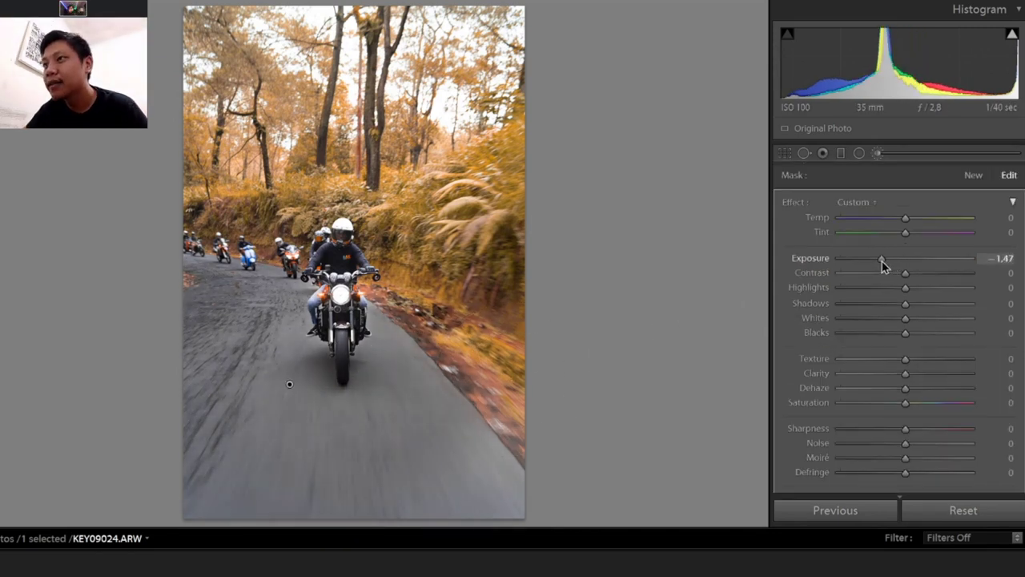
key(k)
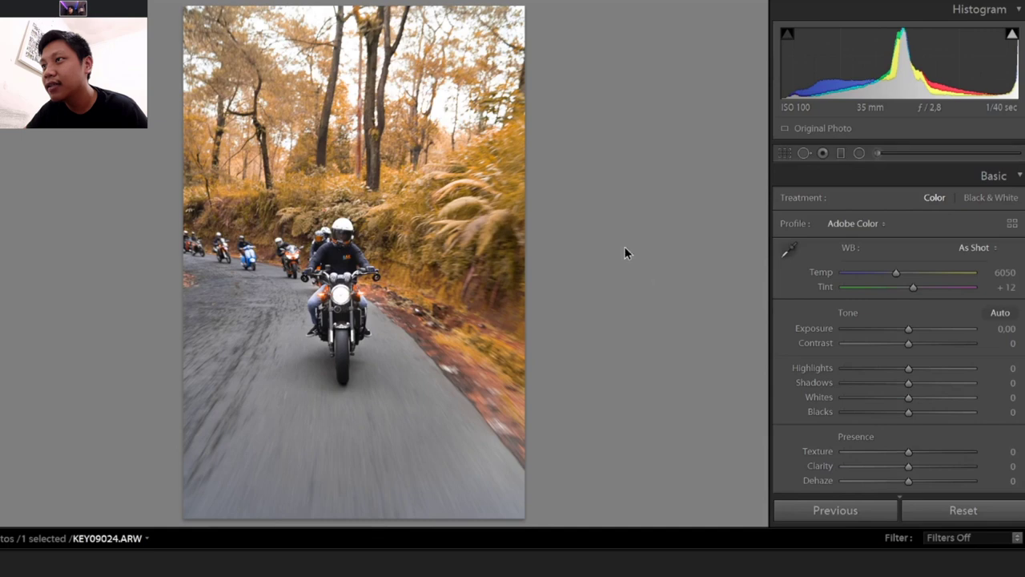
key(backslash)
key(backslash)
Add a darkening graduated filter across the top and set overall Exposure to -0.26.
key(k)
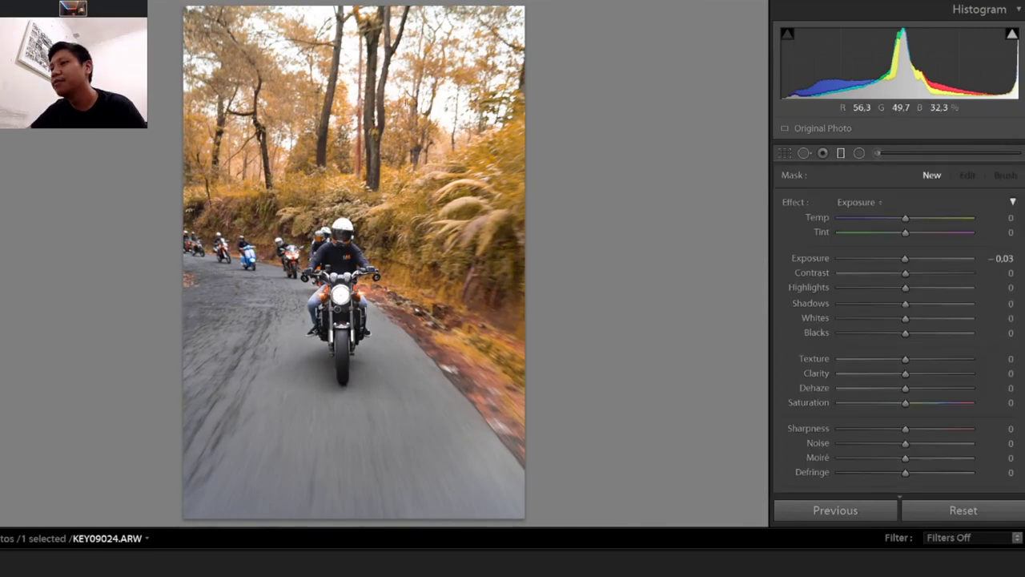
drag(448, 24, 345, 265)
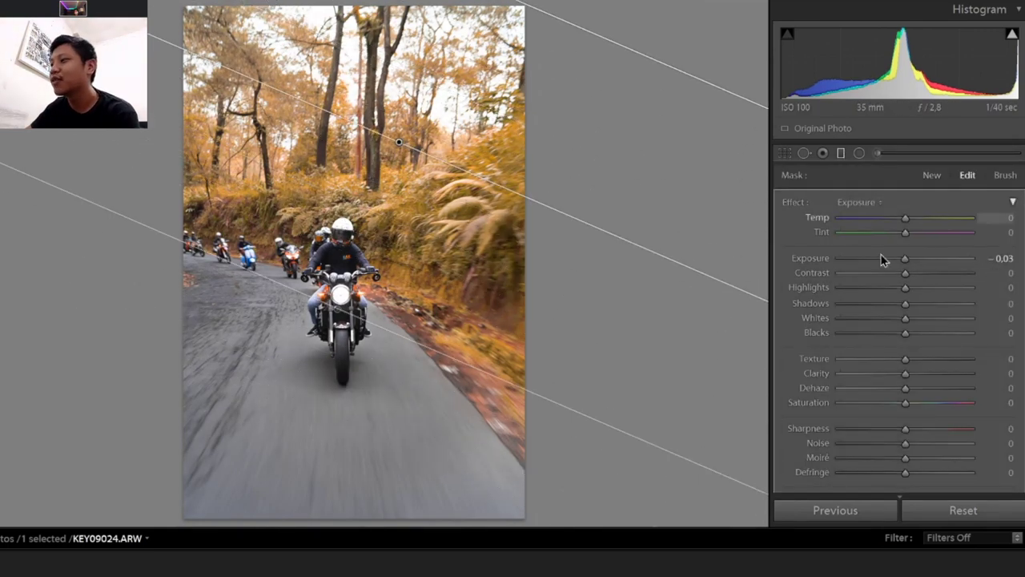
click(881, 259)
key(Return)
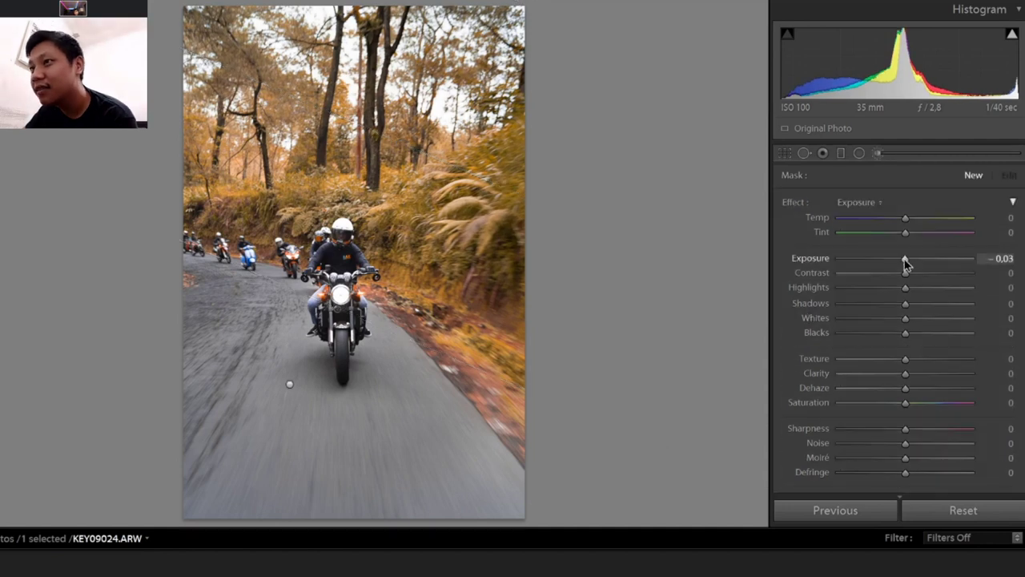
key(m)
drag(908, 328, 905, 328)
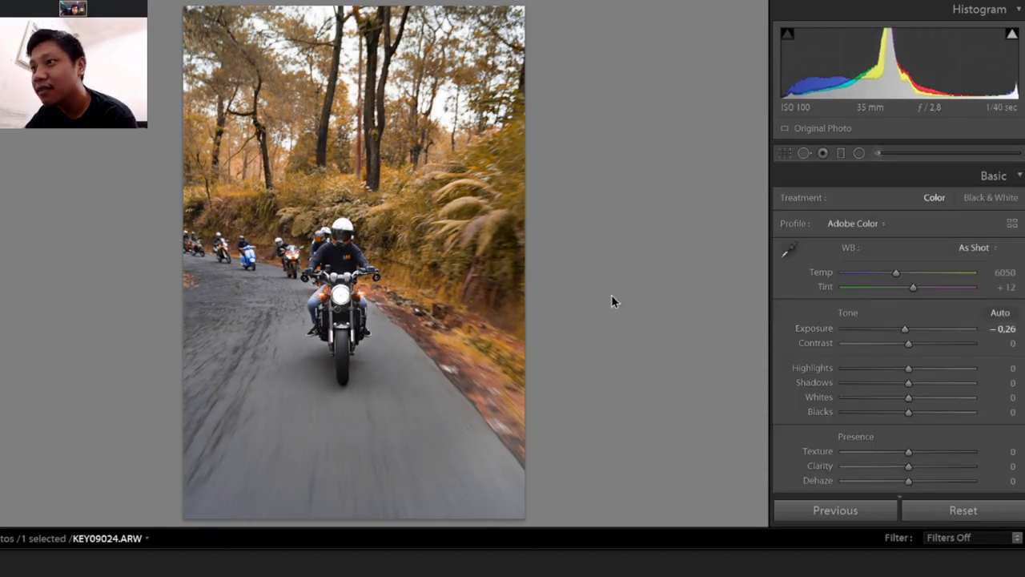
Crop to the 4x5 / 8x10 ratio, narrowing the right side, and rotate to straighten the road.
key(r)
click(973, 200)
click(973, 248)
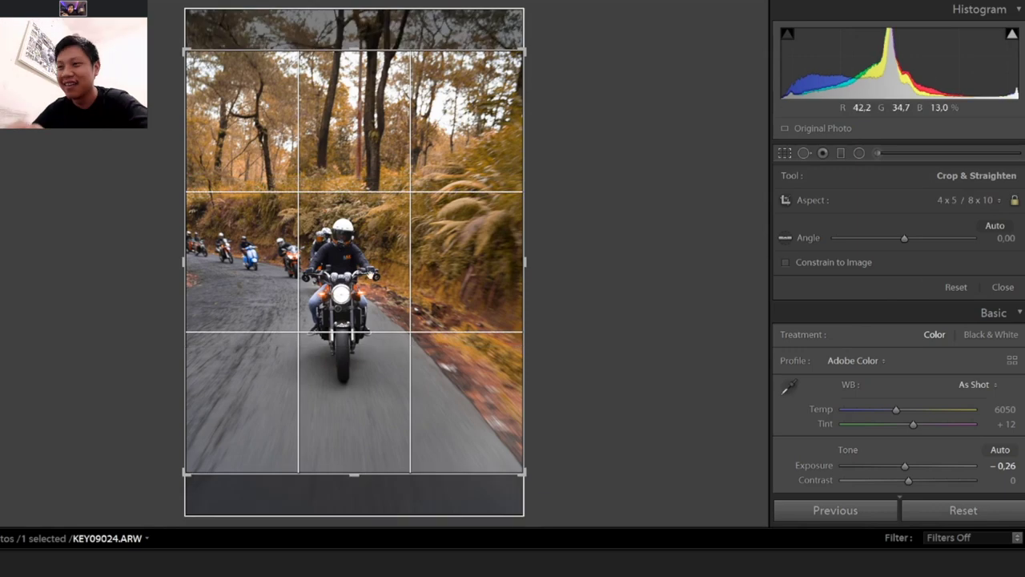
drag(527, 256, 514, 257)
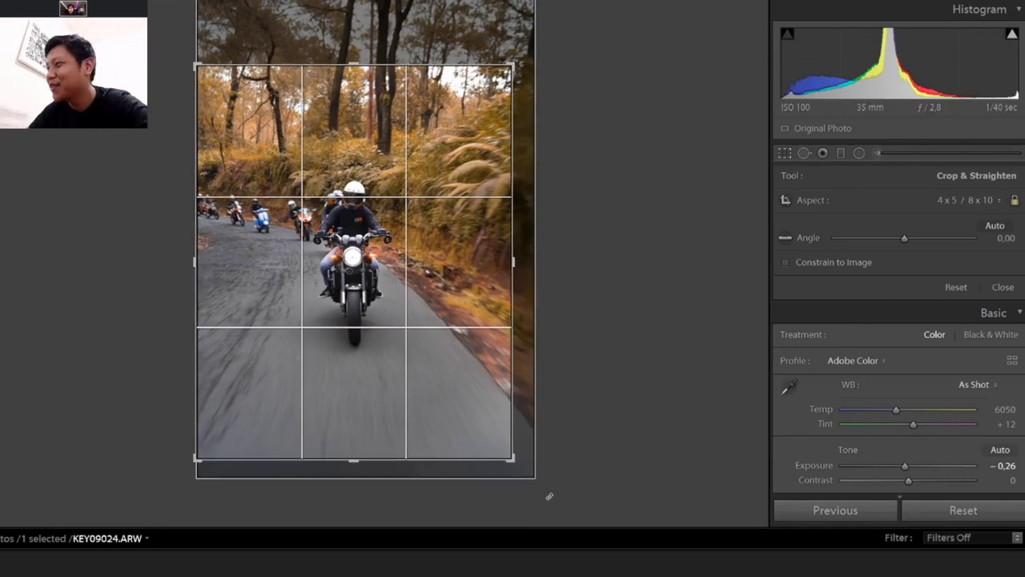
drag(550, 496, 538, 474)
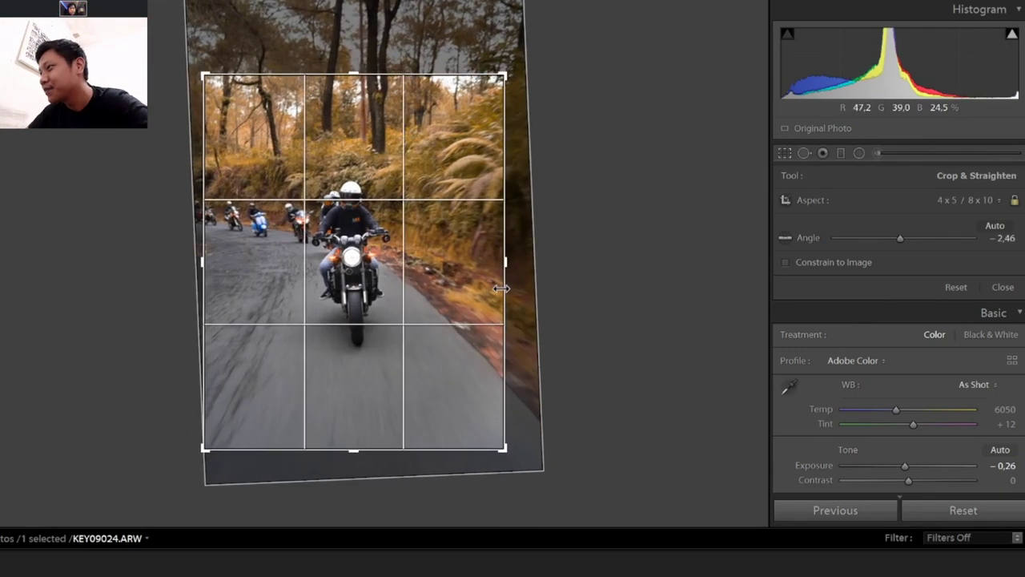
drag(501, 288, 499, 286)
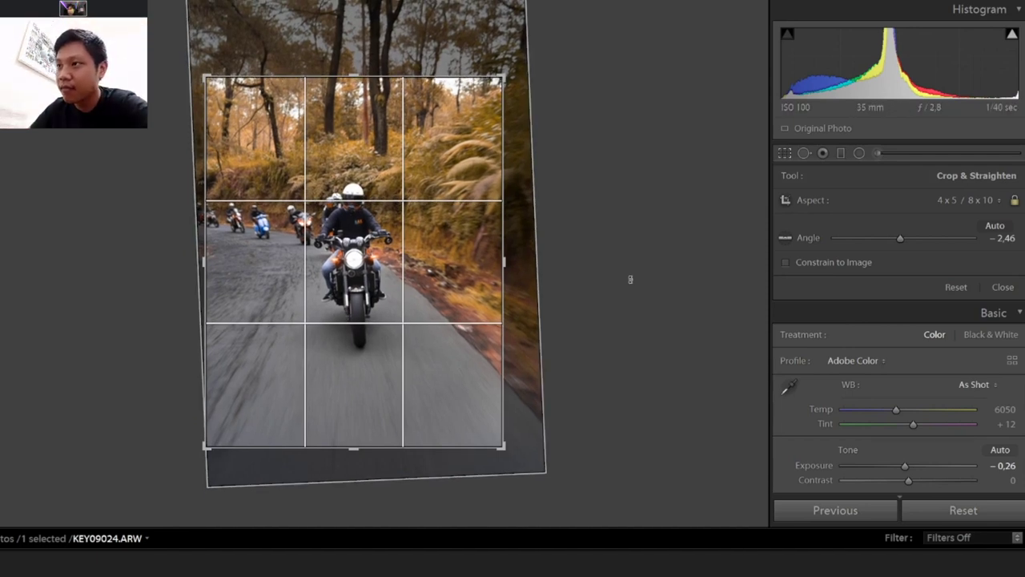
key(Return)
key(r)
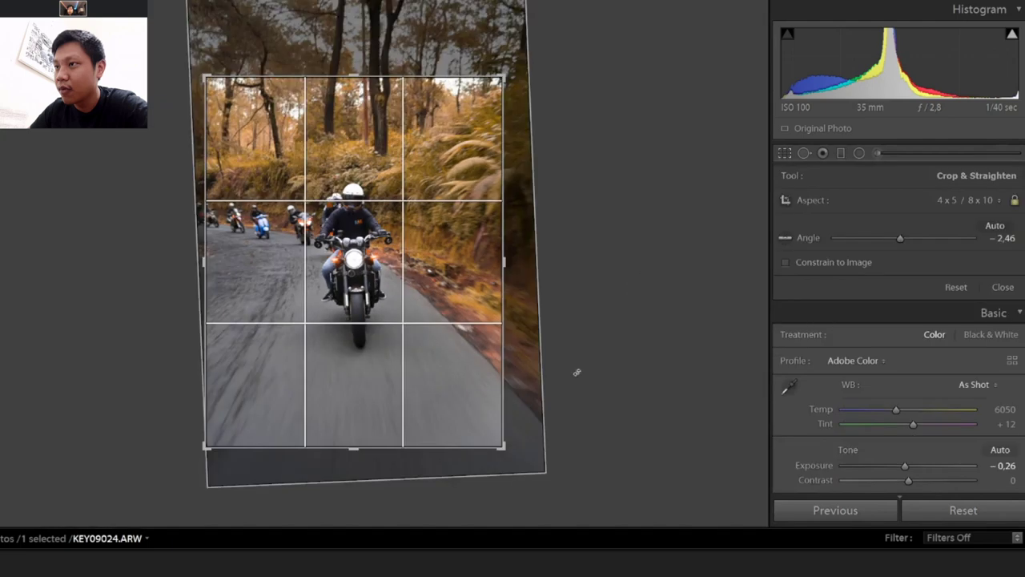
drag(512, 457, 522, 327)
Apply the crop, then set Blacks -21, Clarity +6, Vibrance +4 and Saturation -5.
key(Return)
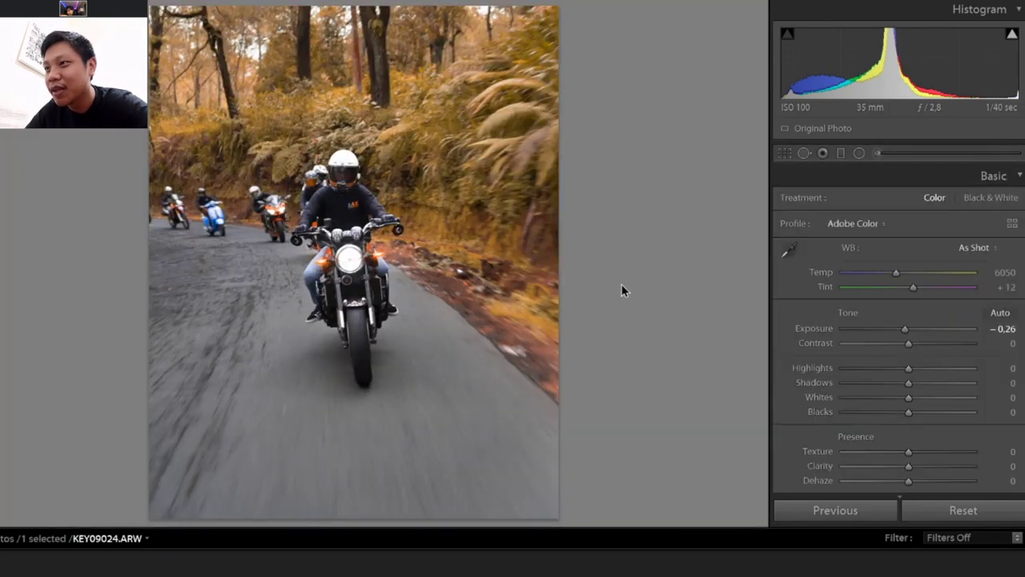
scroll(816, 289, down, 3)
mouse_move(908, 273)
mouse_down()
mouse_move(888, 274)
mouse_move(917, 289)
mouse_move(898, 320)
mouse_up()
drag(911, 247, 910, 254)
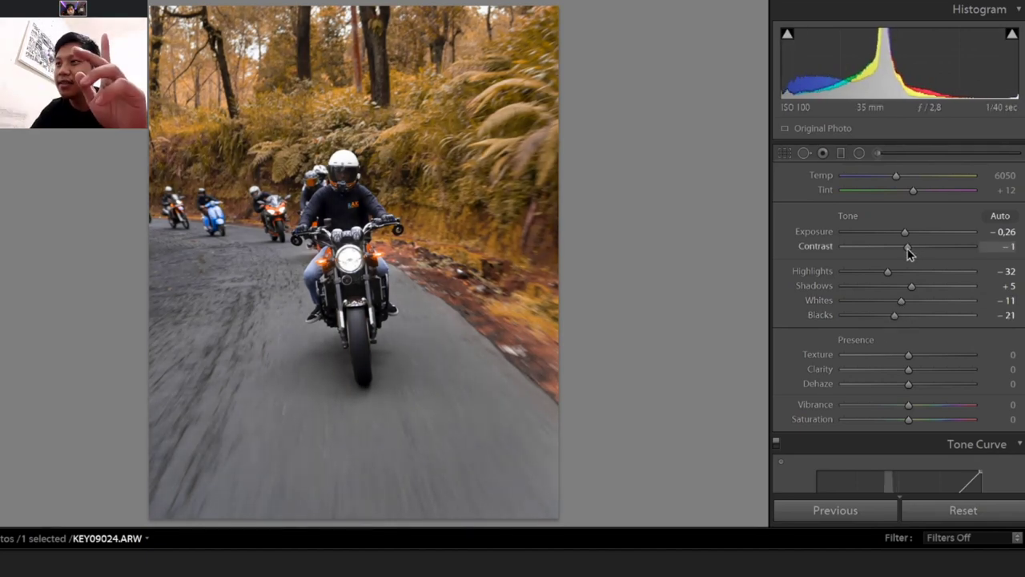
drag(908, 369, 912, 370)
drag(909, 419, 905, 419)
drag(908, 404, 912, 406)
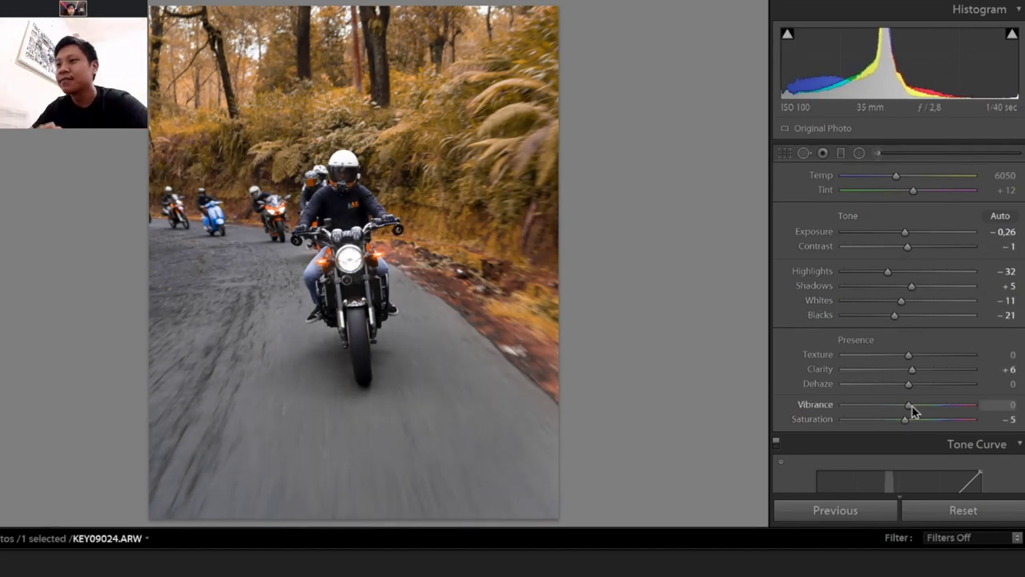
In HSL, shift the red hue, push red saturation to full and adjust the orange hue.
scroll(913, 410, down, 10)
scroll(803, 336, down, 8)
scroll(826, 313, up, 3)
scroll(778, 300, up, 3)
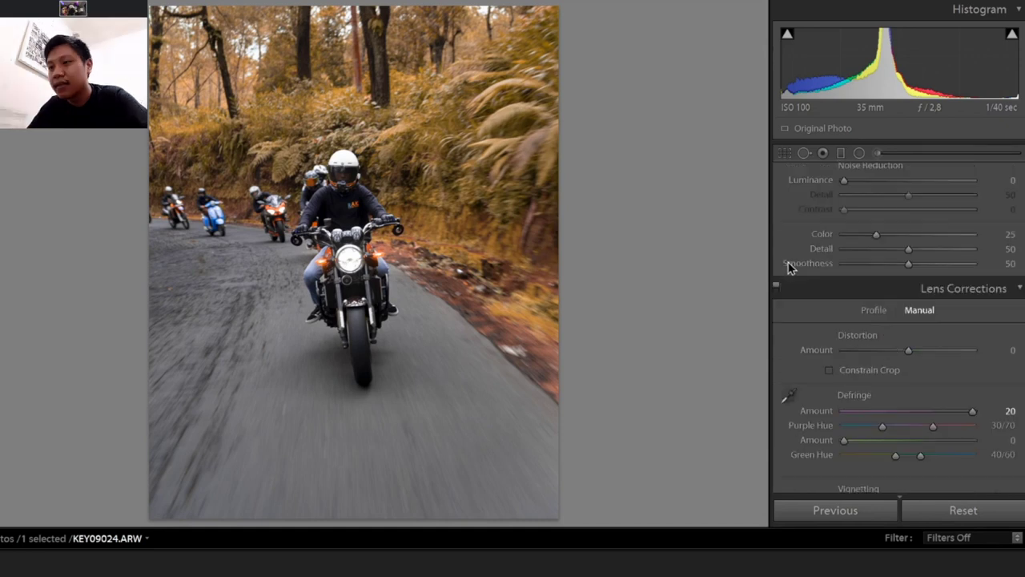
scroll(788, 266, up, 3)
scroll(798, 336, up, 2)
scroll(804, 332, up, 5)
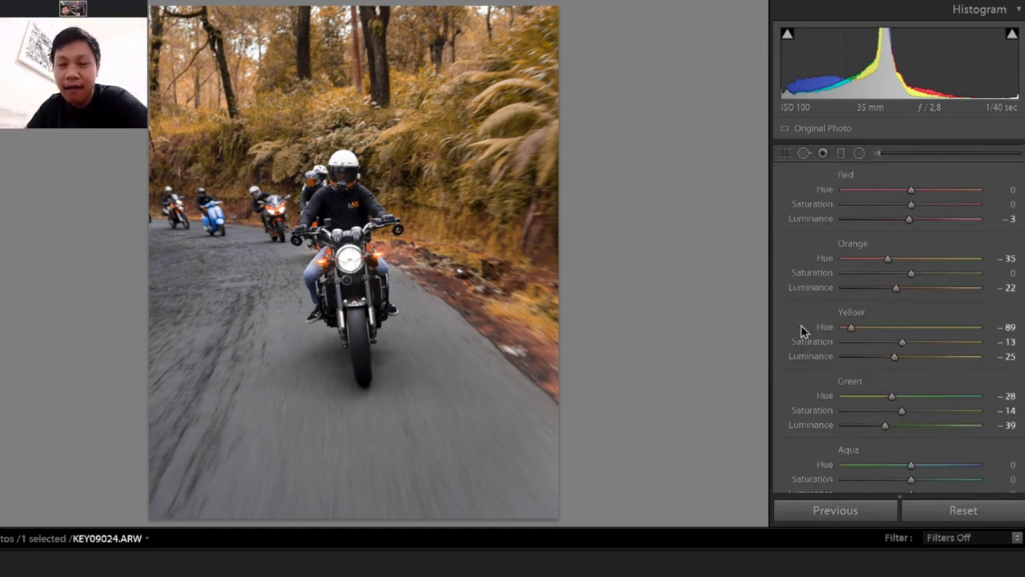
scroll(803, 332, down, 5)
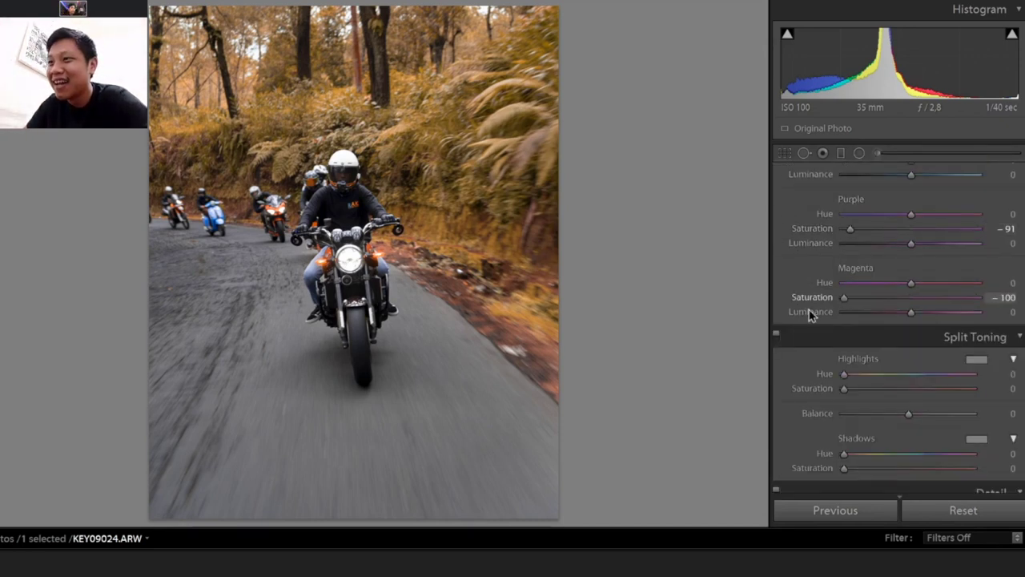
scroll(797, 278, up, 2)
scroll(797, 277, up, 6)
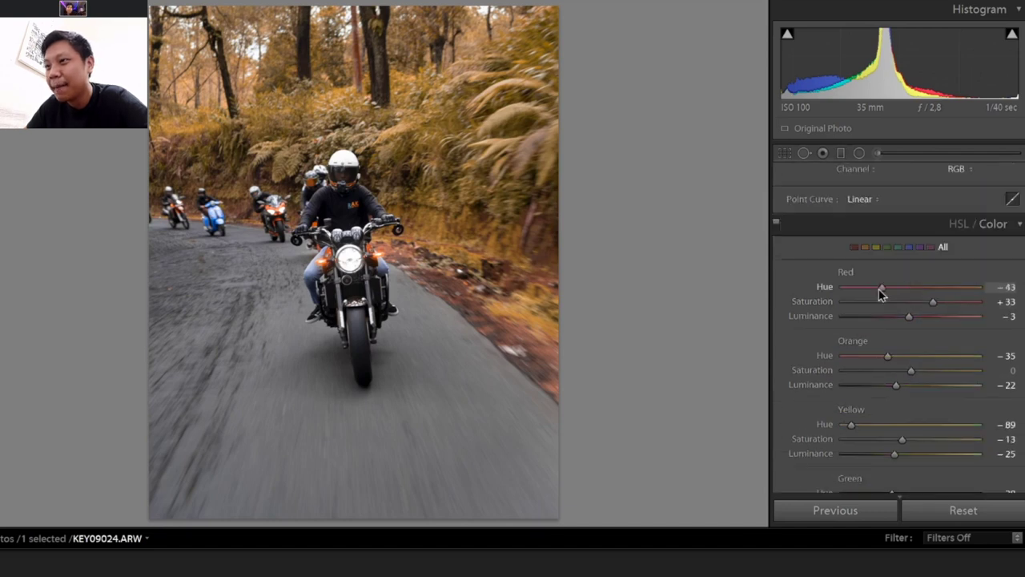
drag(897, 294, 894, 290)
drag(933, 301, 985, 316)
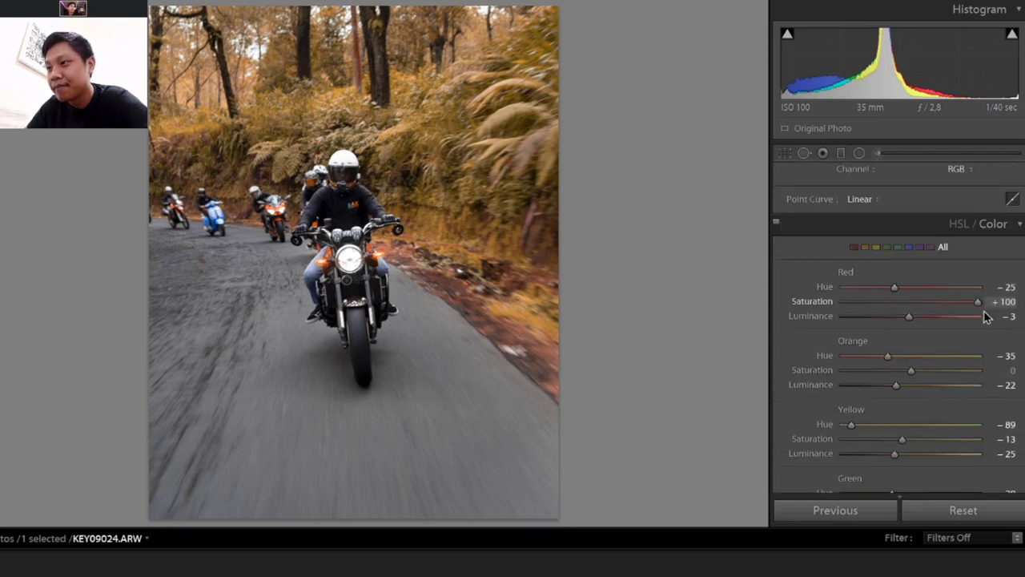
drag(886, 357, 928, 363)
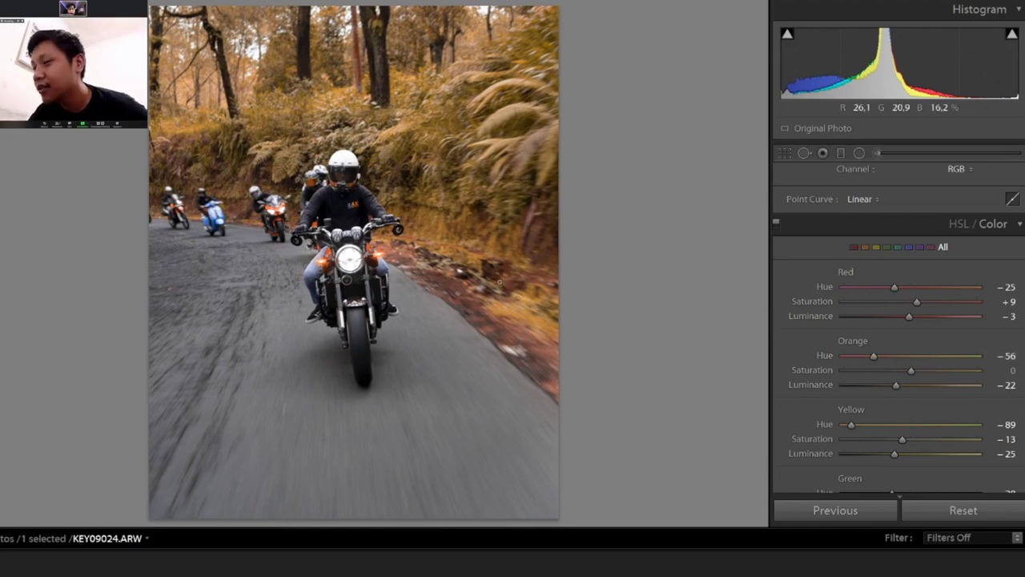
Form a gentle S tone curve with lowered shadows and lifted highlights, then also select DSC08565.ARW.
scroll(793, 241, up, 5)
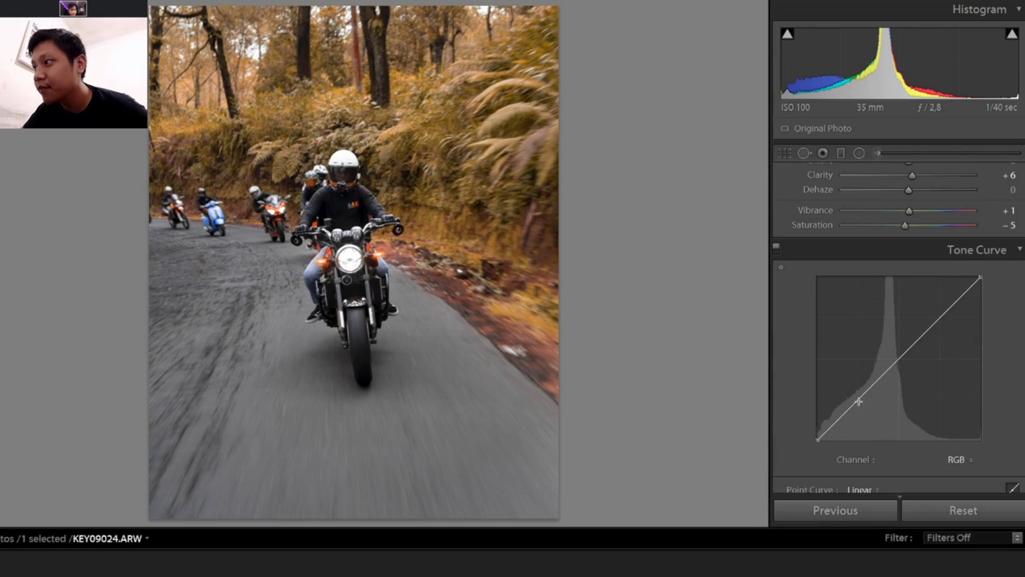
drag(855, 401, 859, 403)
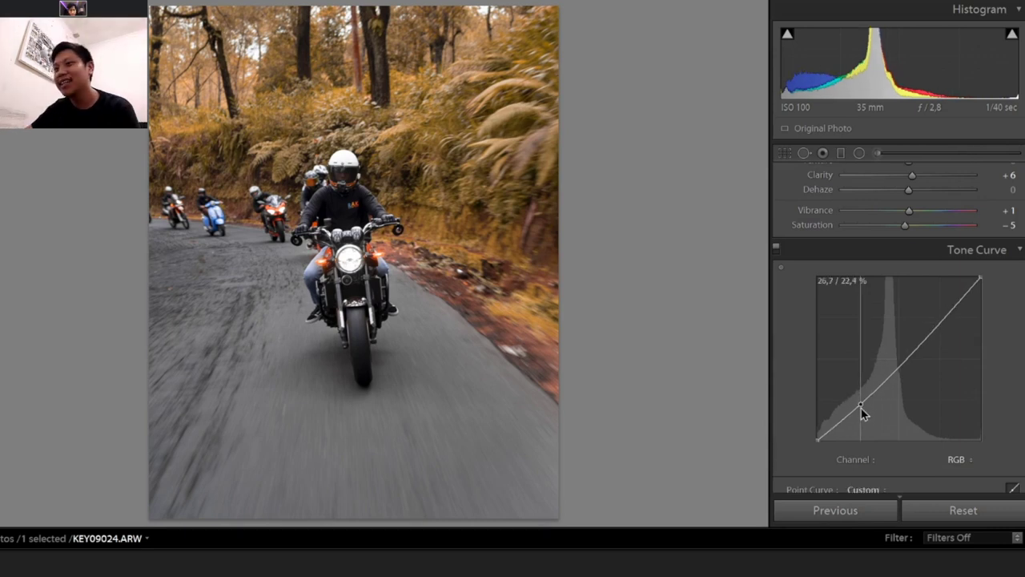
drag(941, 318, 941, 315)
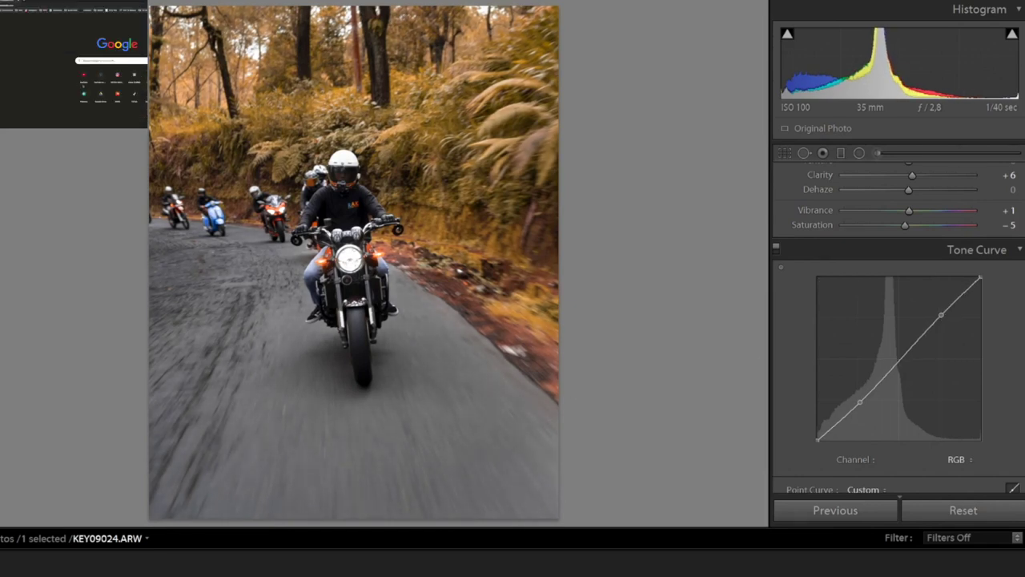
key(shift+Right)
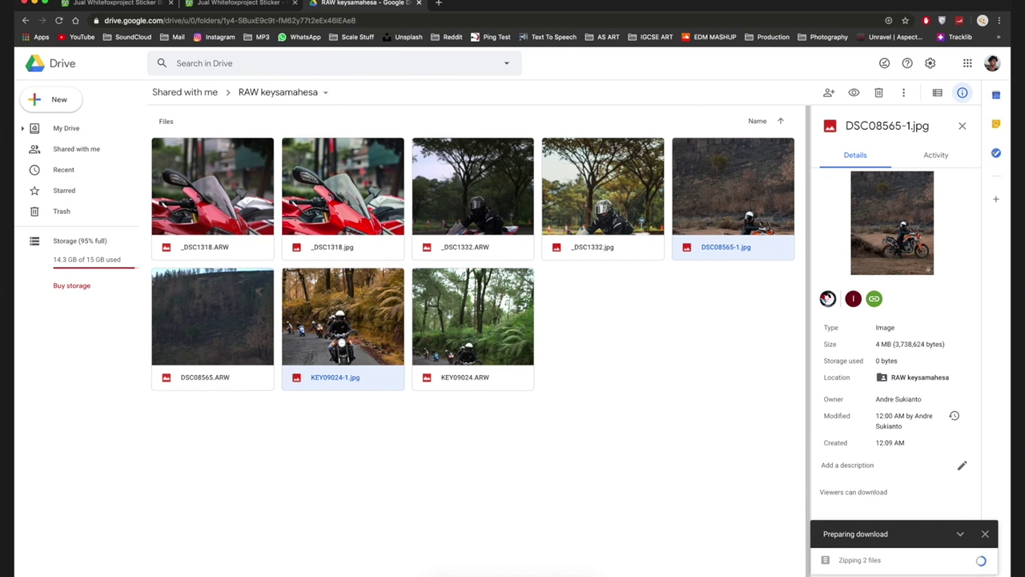
Switch between the Zoom call window and the Google Drive folder view.
click(540, 568)
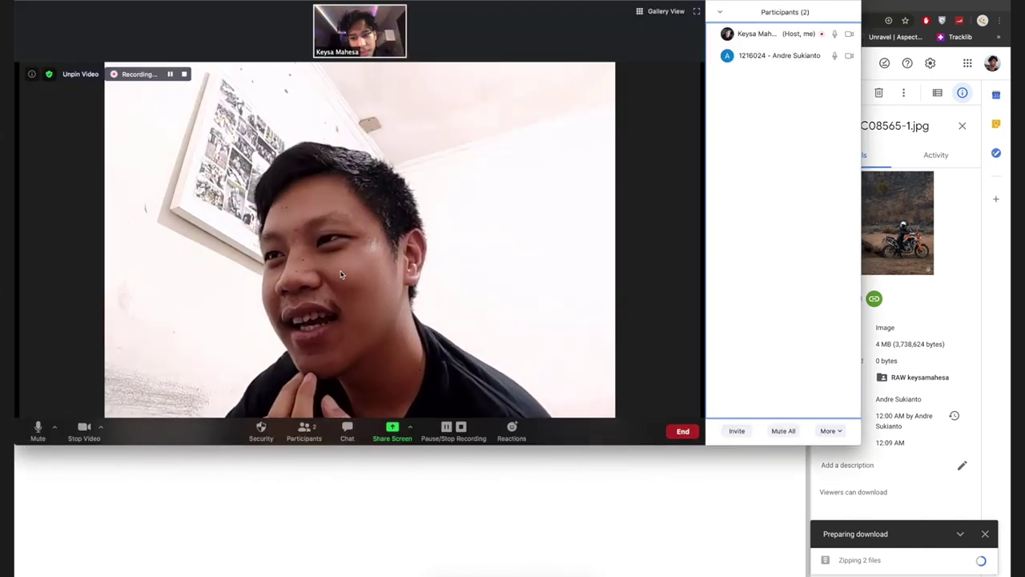
click(577, 524)
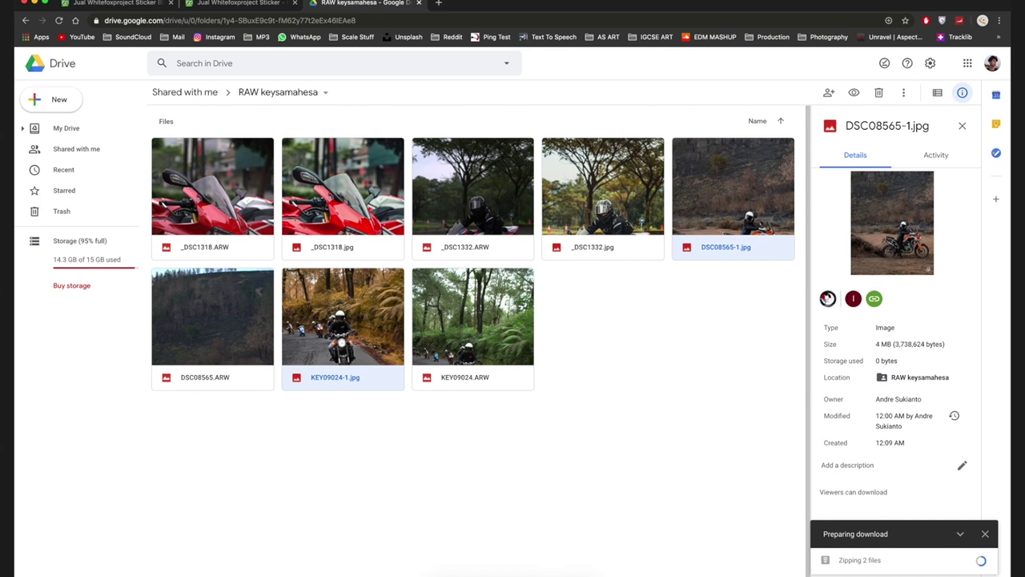
click(551, 573)
click(543, 573)
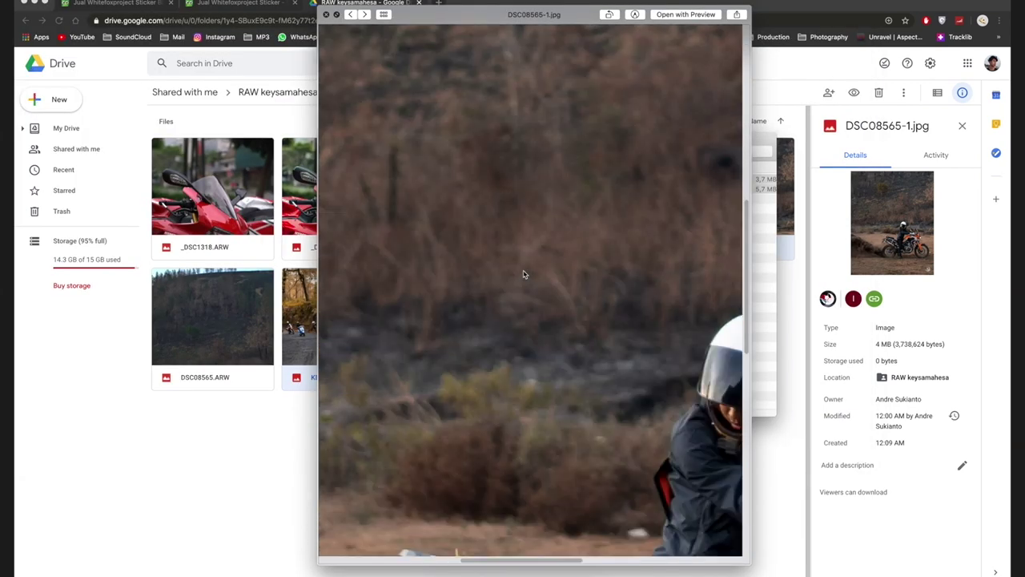
scroll(523, 274, down, 5)
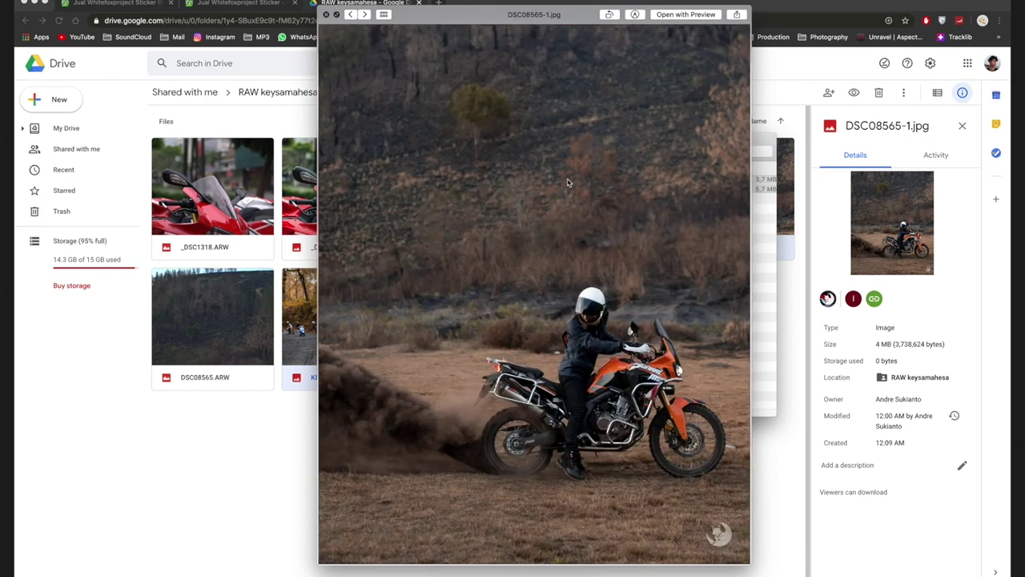
Advance Quick Look to KEY09024-1.jpg, then bring the Zoom call window back in front.
key(Right)
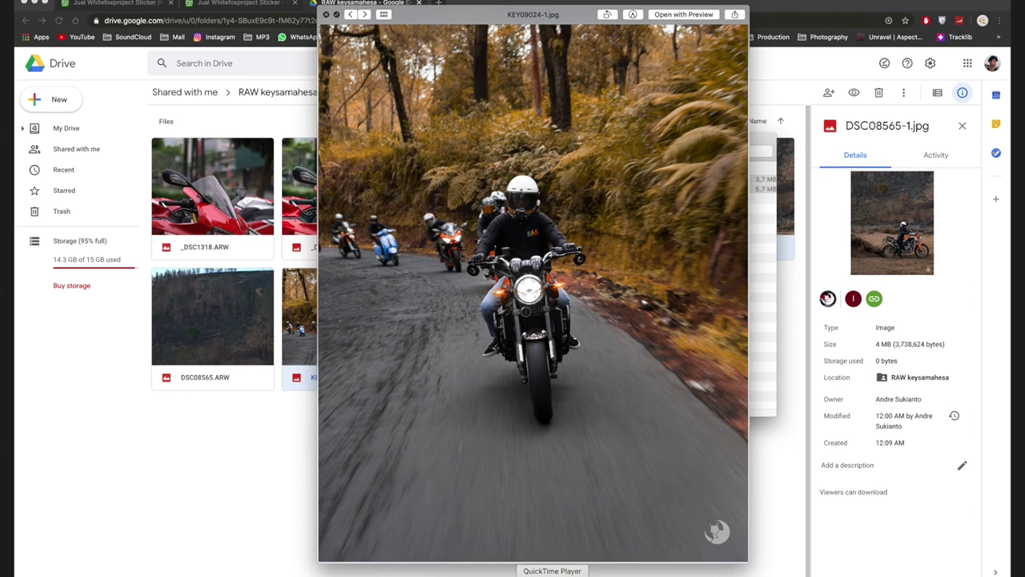
click(542, 575)
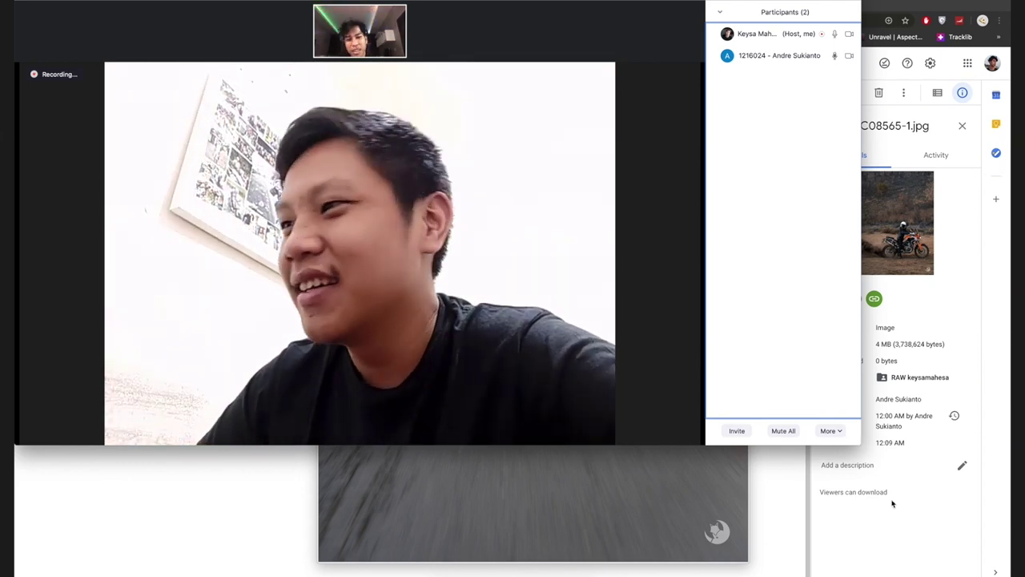
Bring the KEY09024-1.jpg preview forward and zoom in on the lead rider and bikes.
click(529, 280)
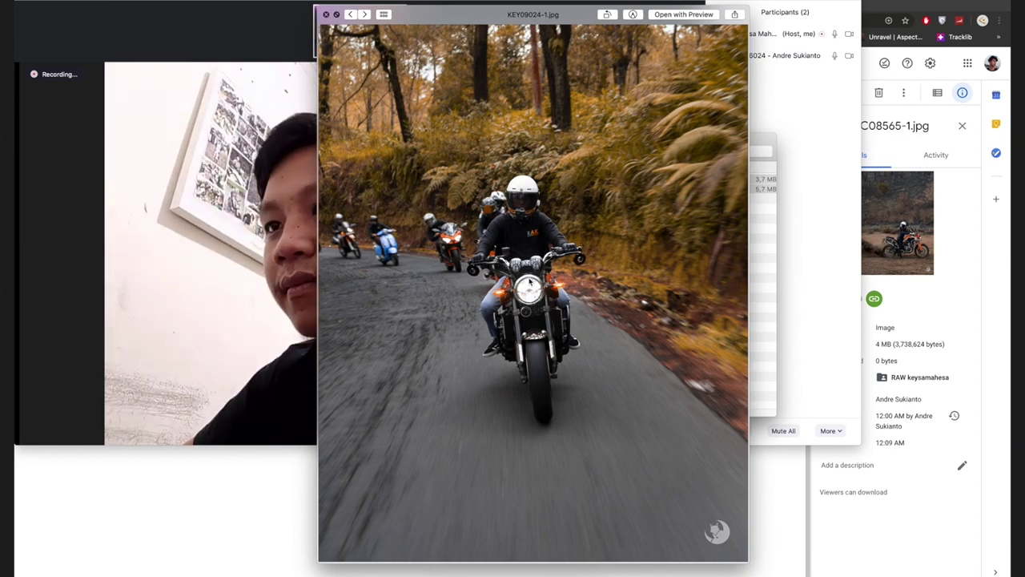
scroll(529, 280, up, 5)
scroll(529, 280, down, 2)
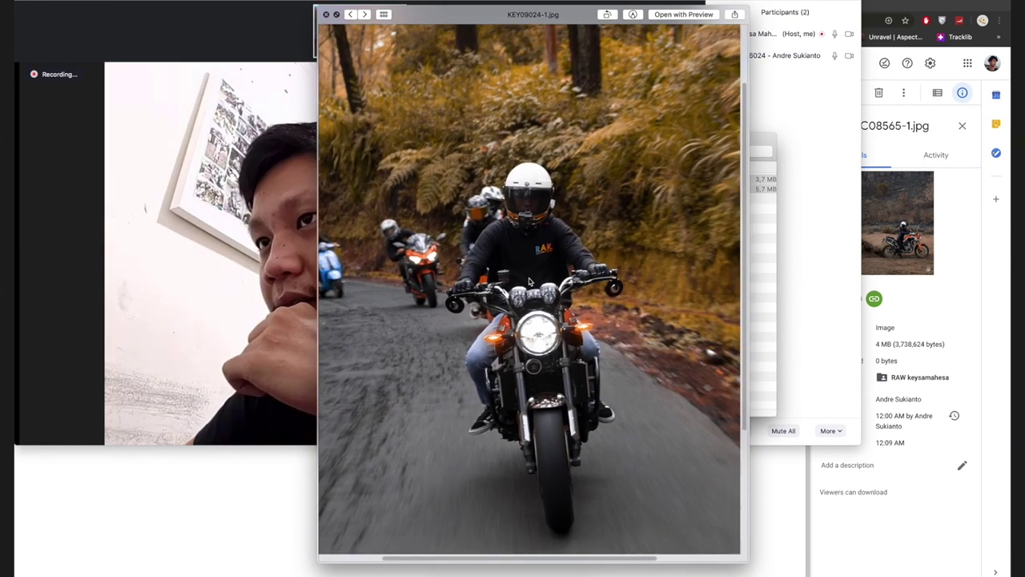
scroll(529, 280, down, 2)
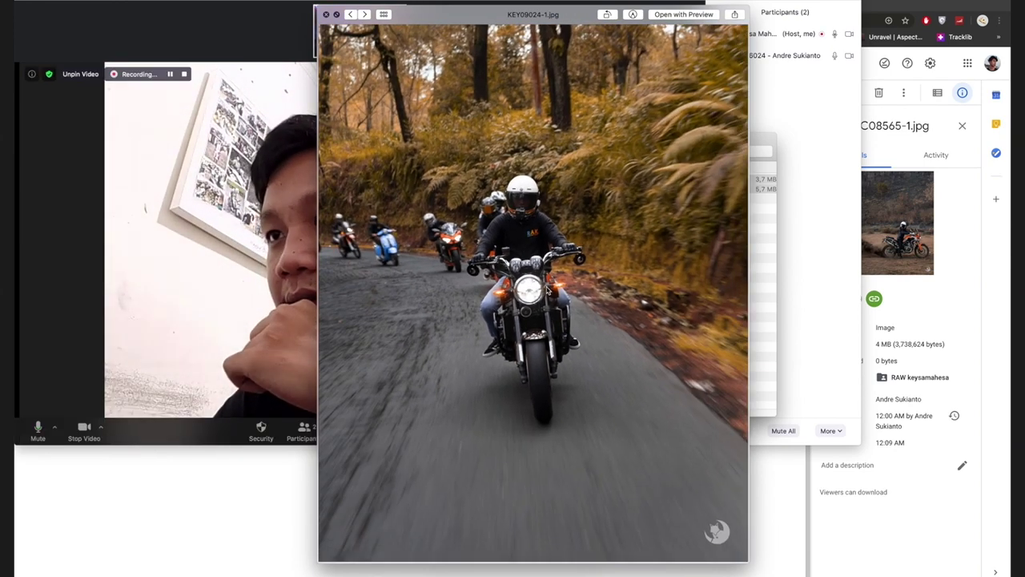
scroll(547, 290, up, 3)
scroll(547, 290, down, 2)
scroll(547, 290, down, 1)
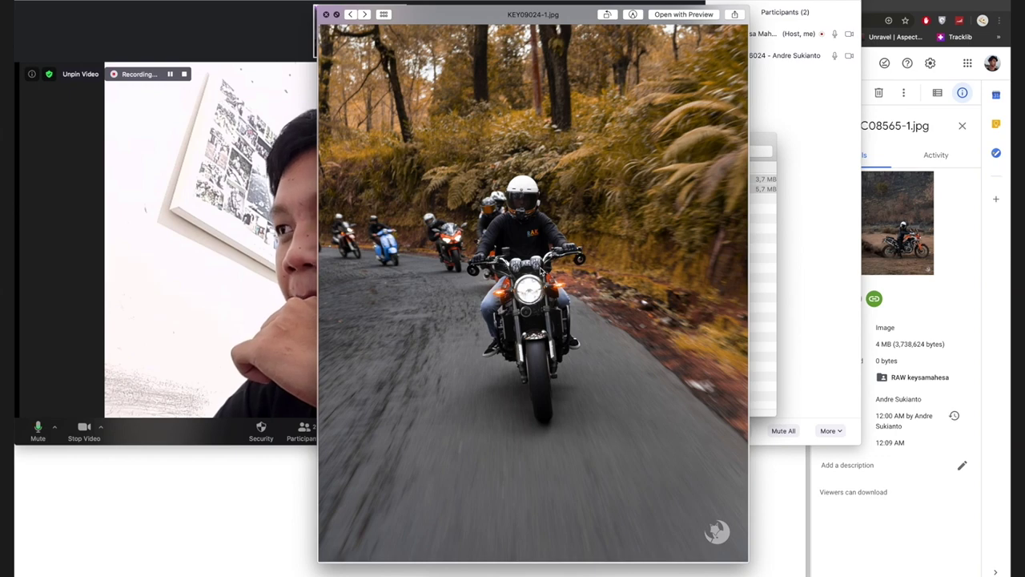
scroll(541, 276, up, 3)
scroll(541, 276, down, 2)
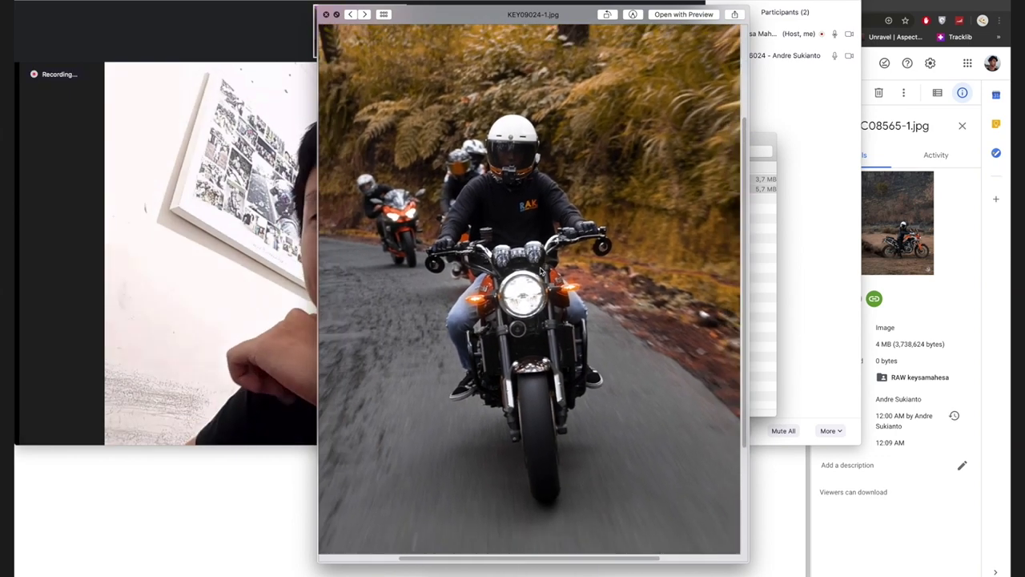
scroll(541, 276, down, 1)
Close and reopen the KEY09024-1.jpg Quick Look preview twice, zooming briefly in between.
key(space)
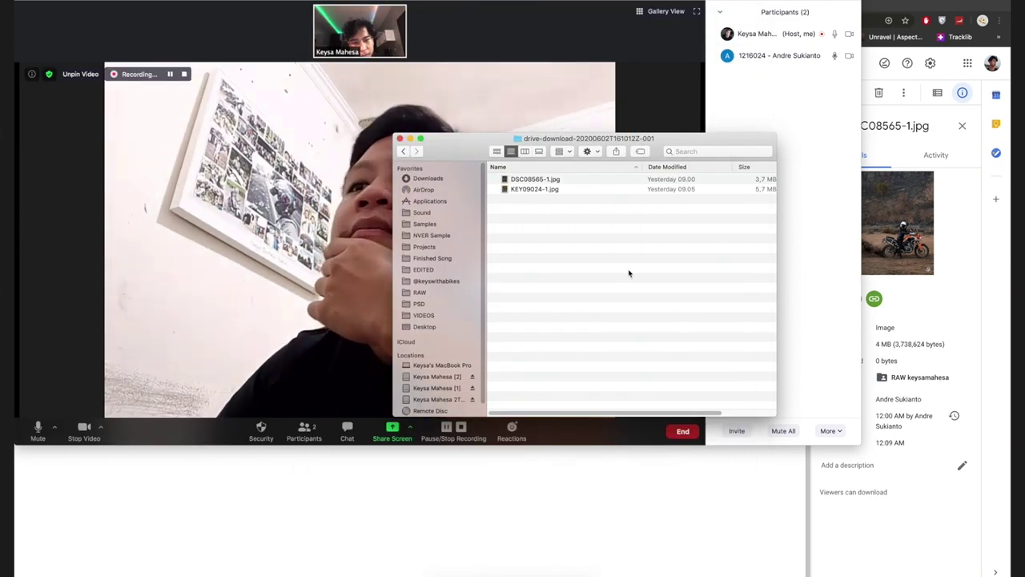
key(space)
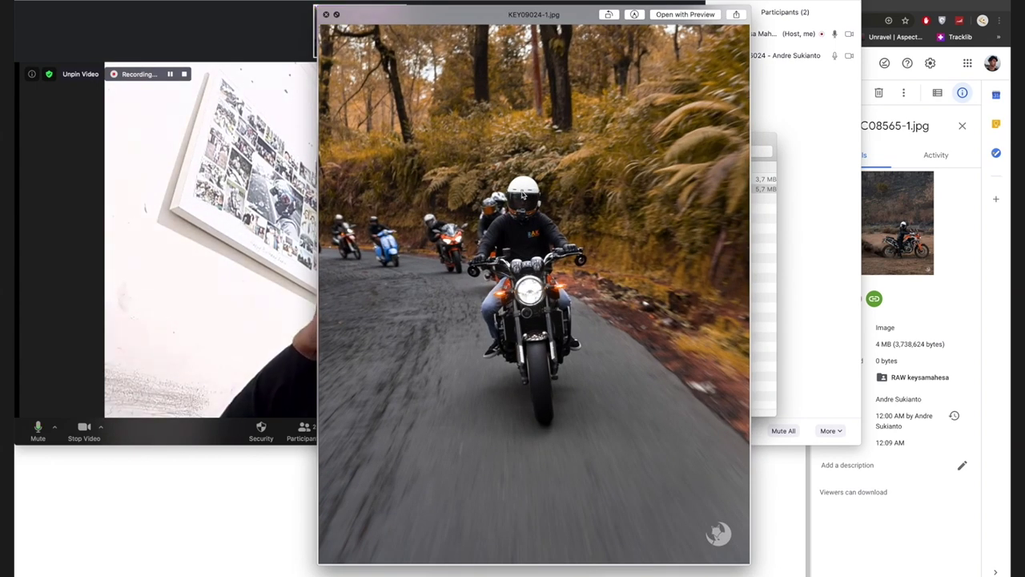
scroll(521, 194, up, 2)
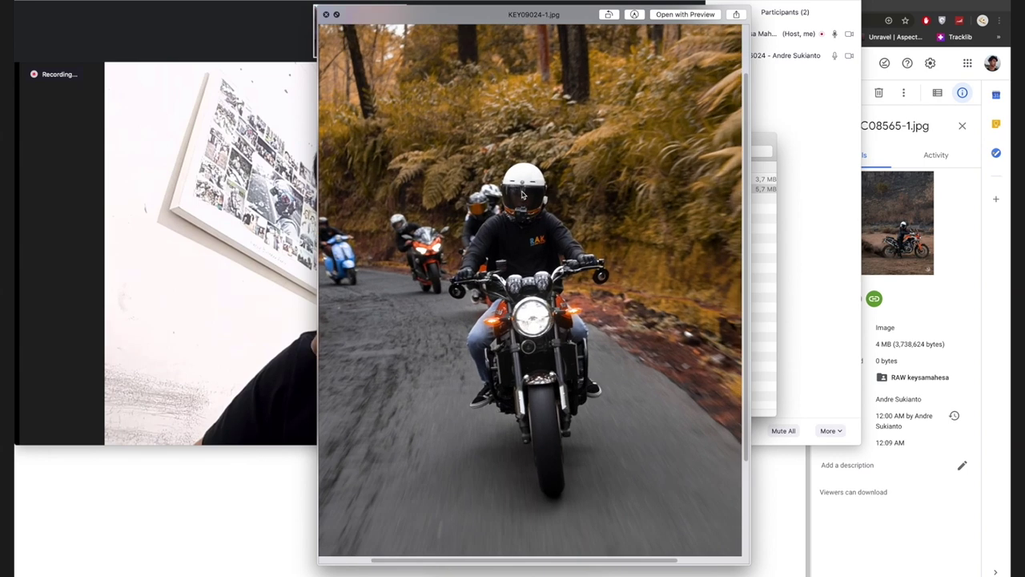
scroll(522, 195, down, 3)
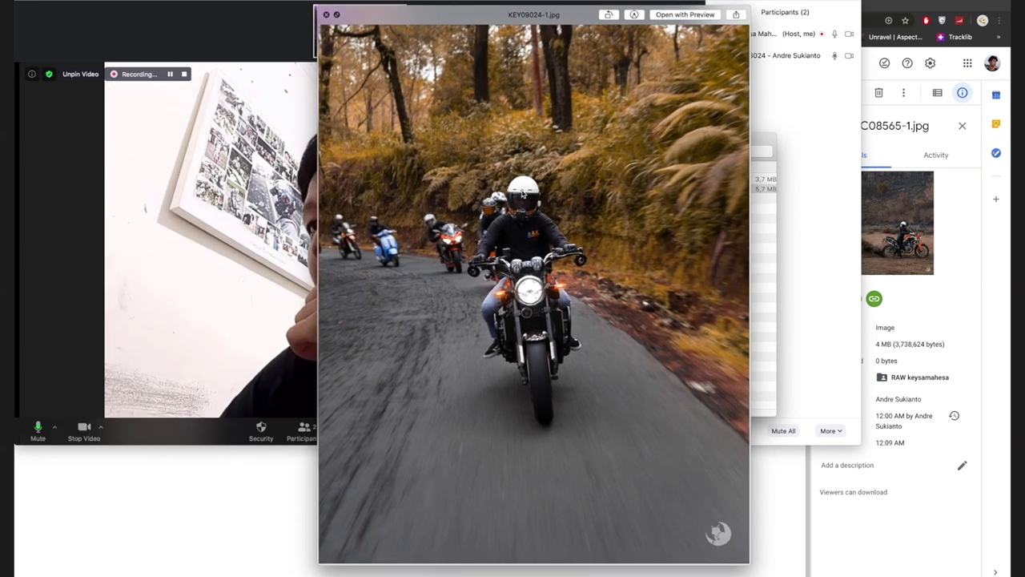
key(space)
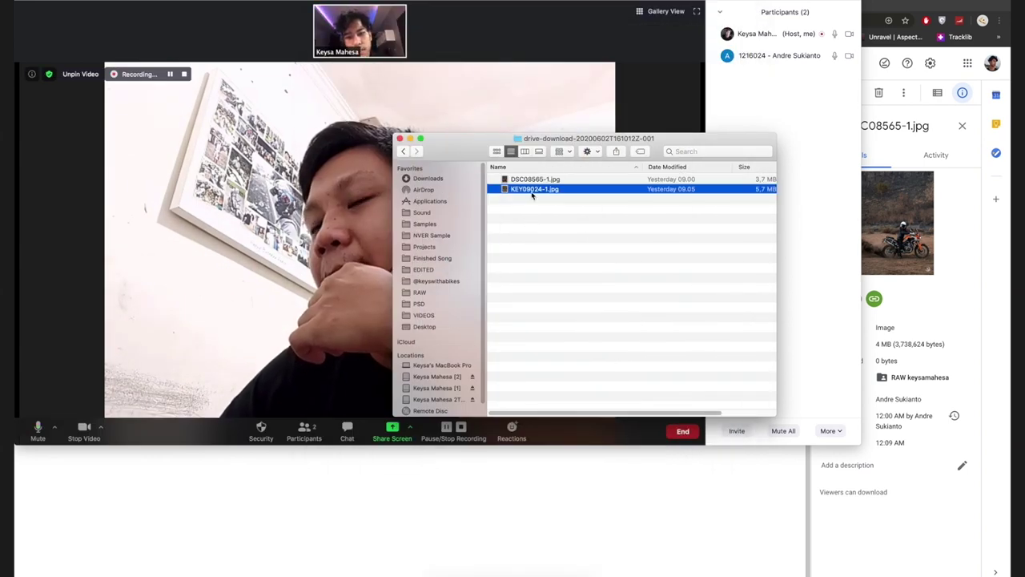
key(space)
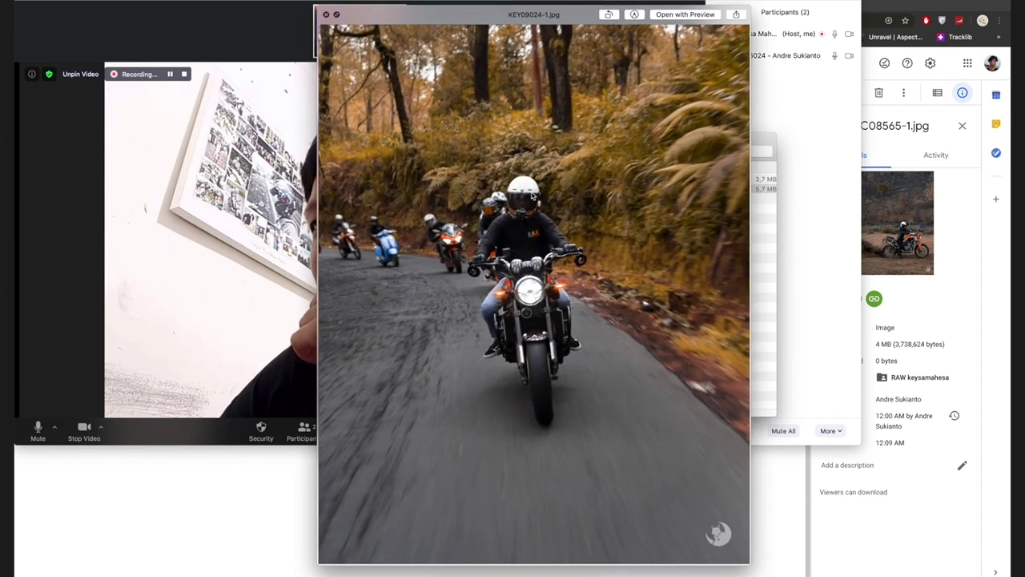